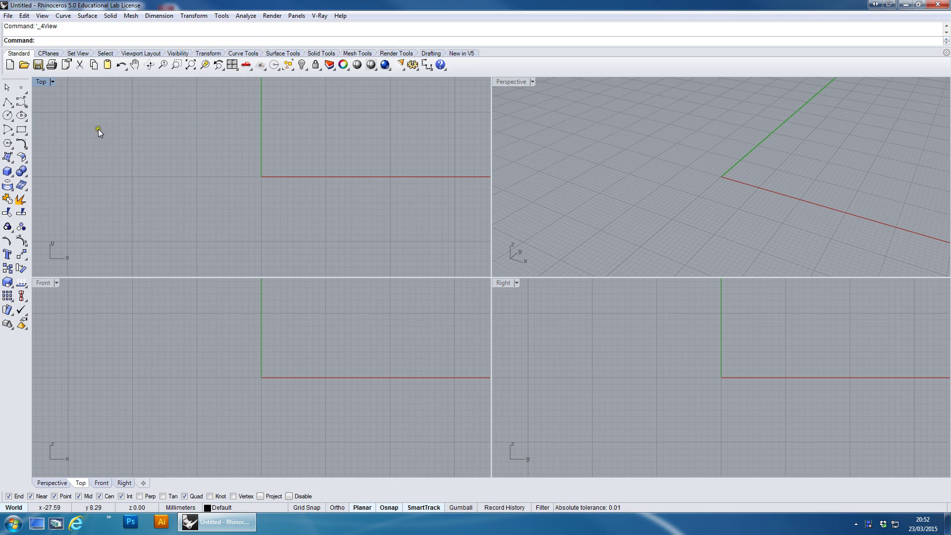
# Create a box about 83 mm long and 37 mm high, with its base drawn around the origin in the Top view
pyautogui.click(7, 172)
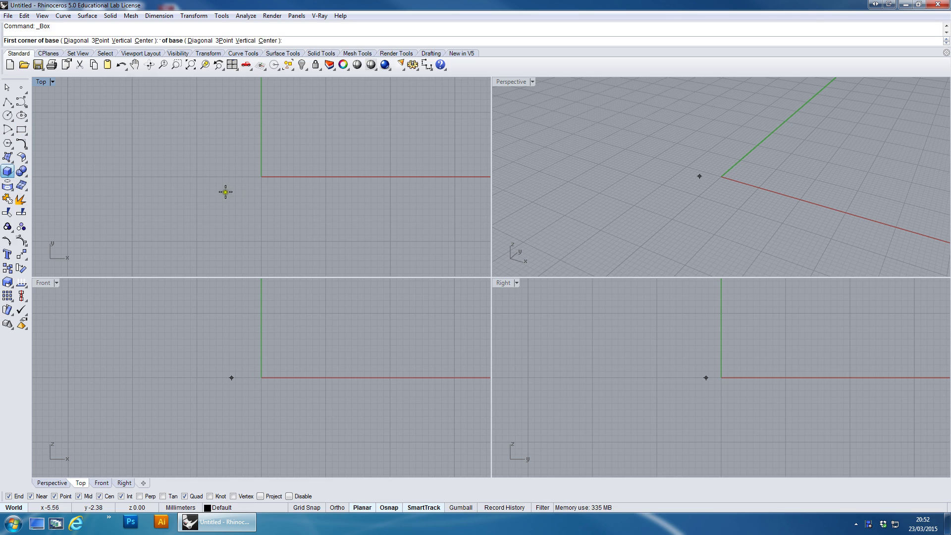
pyautogui.scroll(-5, 196, 233)
pyautogui.click(172, 237)
pyautogui.click(294, 156)
pyautogui.scroll(-2, 271, 345)
pyautogui.moveTo(317, 365); pyautogui.dragTo(212, 425, button='right')
pyautogui.click(220, 339)
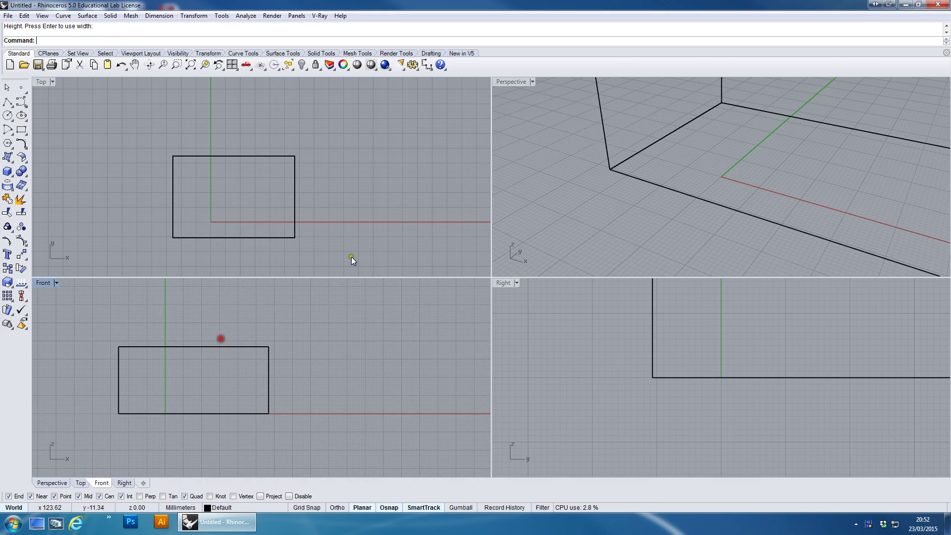
# Set the Perspective viewport to Shaded display so the whole box is visible
pyautogui.scroll(-5, 717, 167)
pyautogui.click(502, 85)
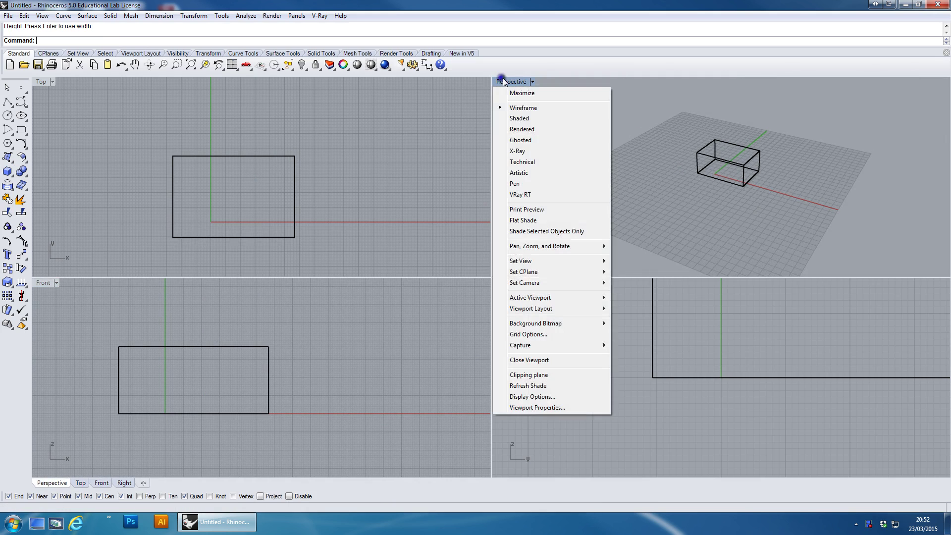
pyautogui.click(515, 118)
pyautogui.moveTo(757, 170)
pyautogui.mouseDown(button='right')
pyautogui.moveTo(654, 155)
pyautogui.moveTo(789, 187)
pyautogui.moveTo(802, 172)
pyautogui.moveTo(722, 159)
pyautogui.mouseUp(button='right')
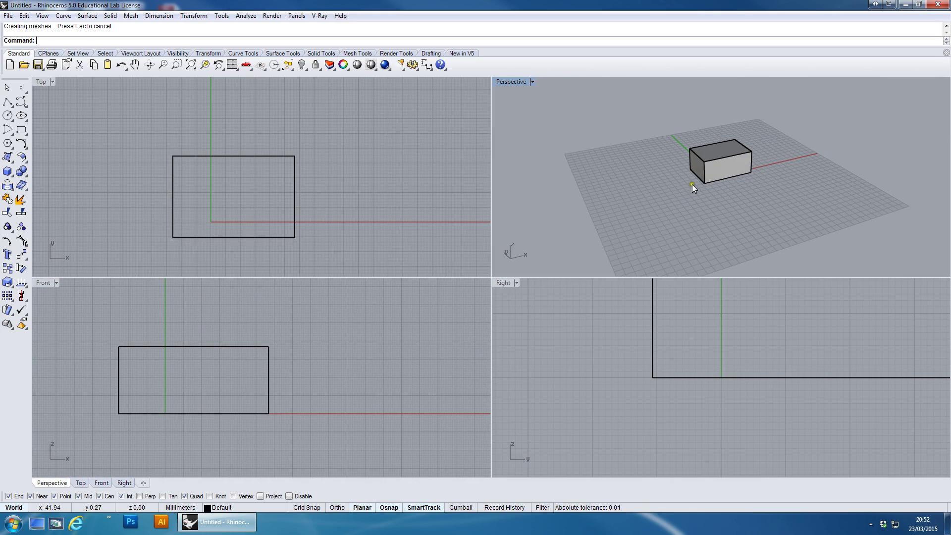
# Duplicate the box and move one of the two boxes clear of the other in the Perspective view
pyautogui.moveTo(773, 109); pyautogui.dragTo(672, 185)
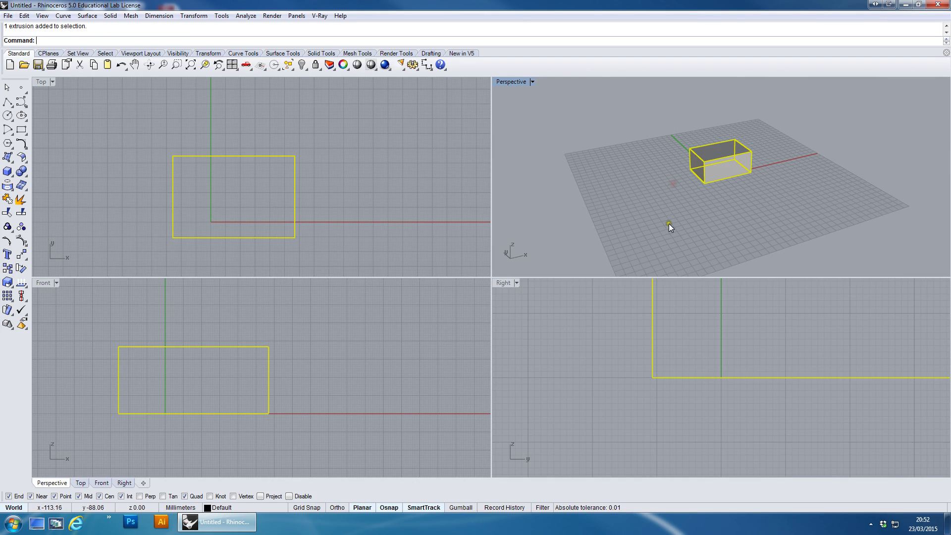
pyautogui.hotkey('ctrl', 'c')
pyautogui.hotkey('ctrl', 'v')
pyautogui.moveTo(730, 158); pyautogui.dragTo(776, 200)
pyautogui.moveTo(732, 206); pyautogui.dragTo(776, 202, button='right')
pyautogui.click(733, 202)
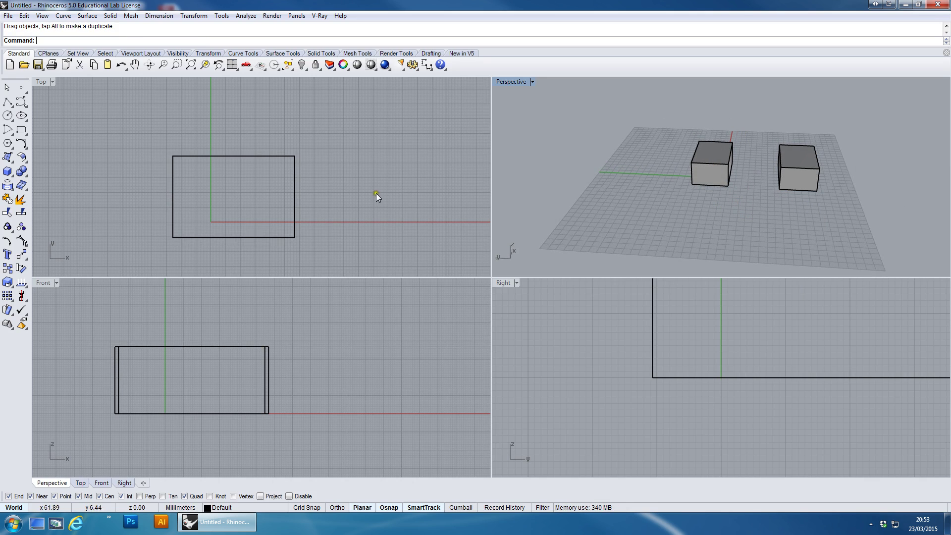
# Explode the box at the origin, rejoin it as a closed polysurface, and compare it with the plain extrusion box
pyautogui.moveTo(637, 213); pyautogui.dragTo(637, 212)
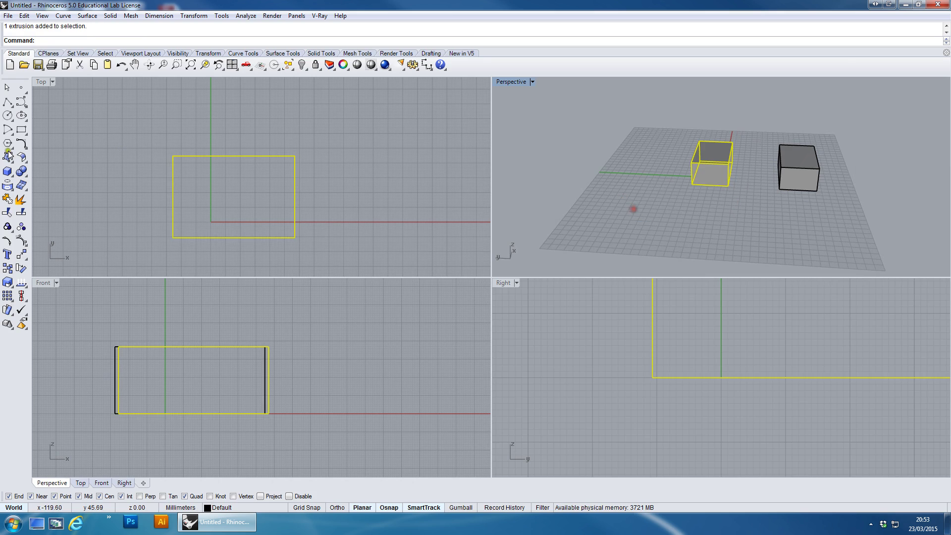
pyautogui.click(23, 199)
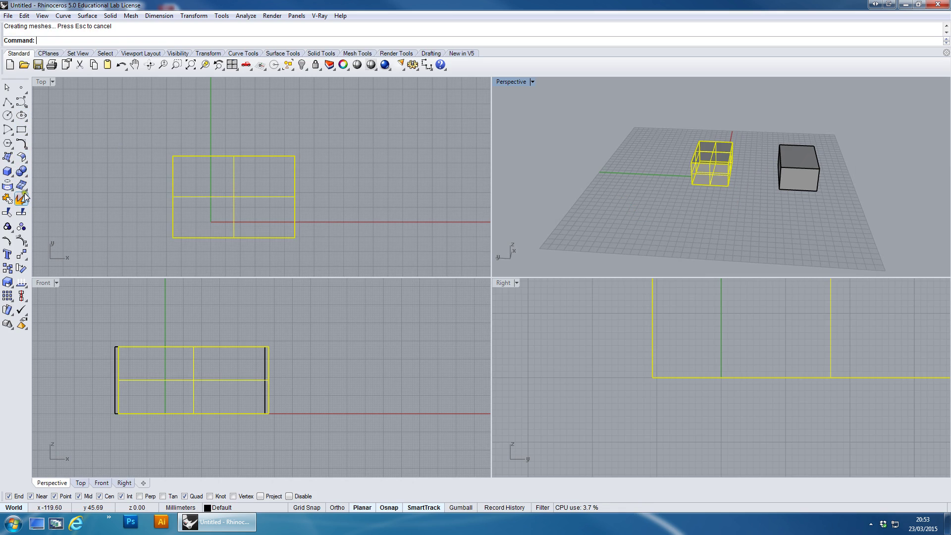
pyautogui.click(717, 150)
pyautogui.click(792, 160)
pyautogui.moveTo(815, 180); pyautogui.dragTo(560, 169, button='right')
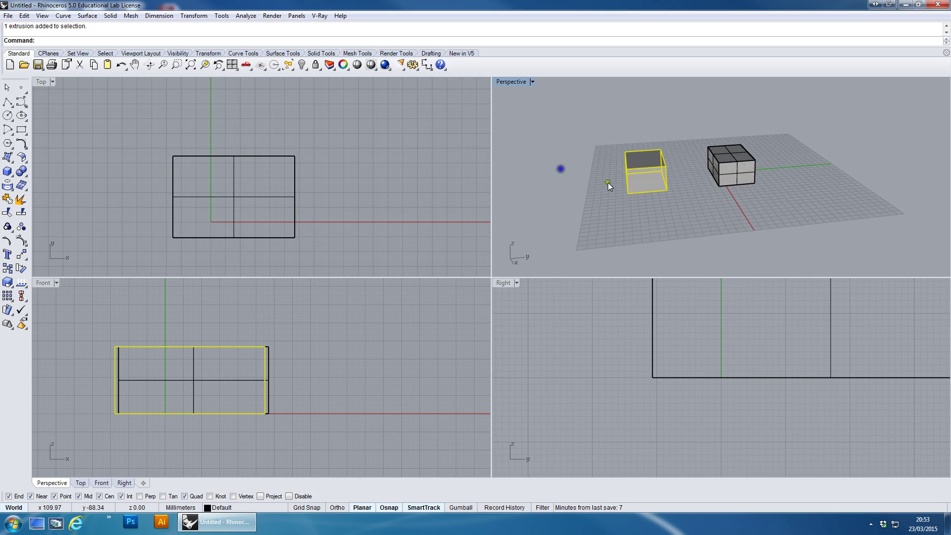
pyautogui.click(644, 201)
pyautogui.moveTo(655, 190); pyautogui.dragTo(695, 196, button='right')
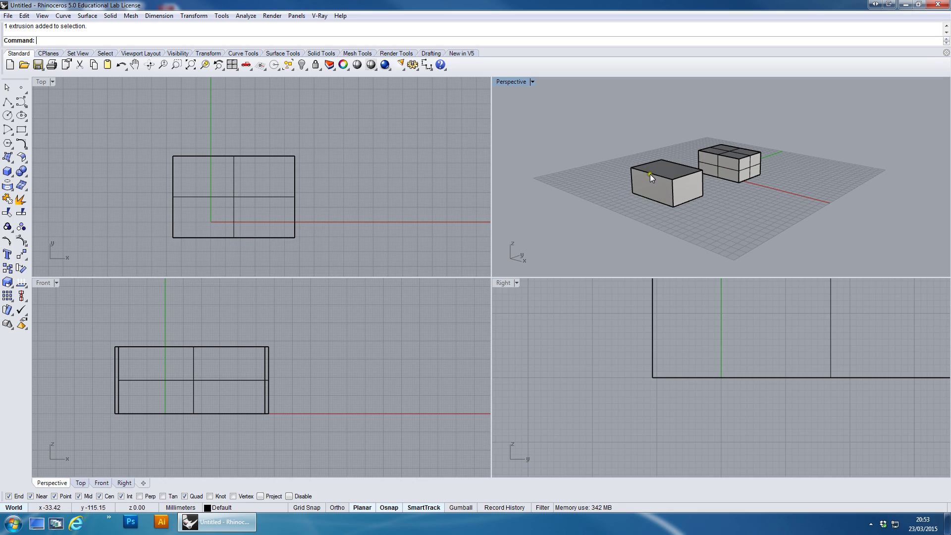
pyautogui.moveTo(777, 174); pyautogui.dragTo(671, 187, button='right')
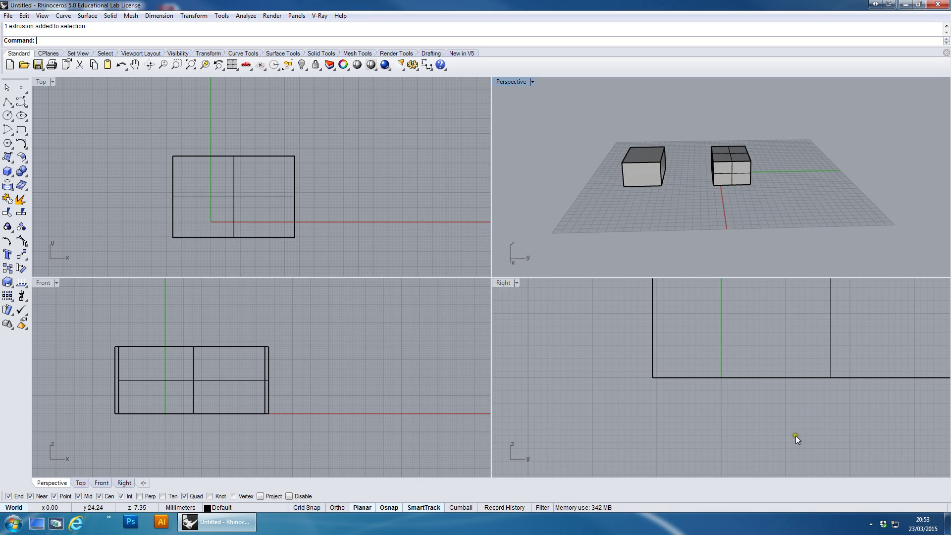
# Inspect the plain extrusion box's properties and its detailed object description
pyautogui.moveTo(950, 159); pyautogui.dragTo(644, 185)
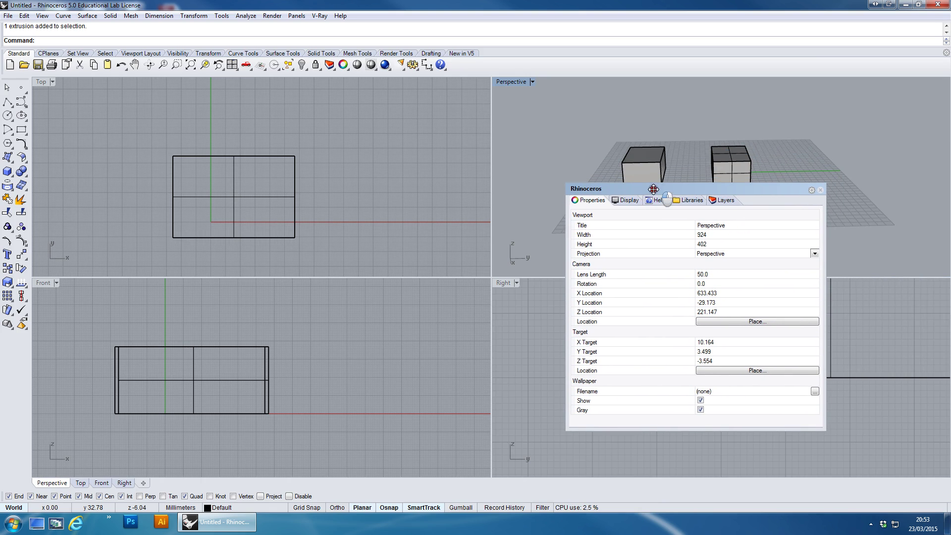
pyautogui.click(634, 171)
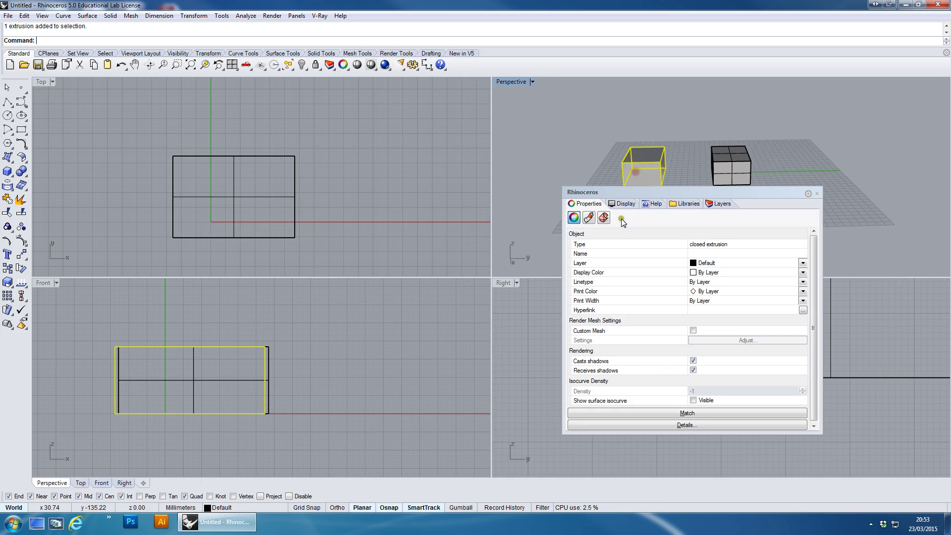
pyautogui.click(623, 424)
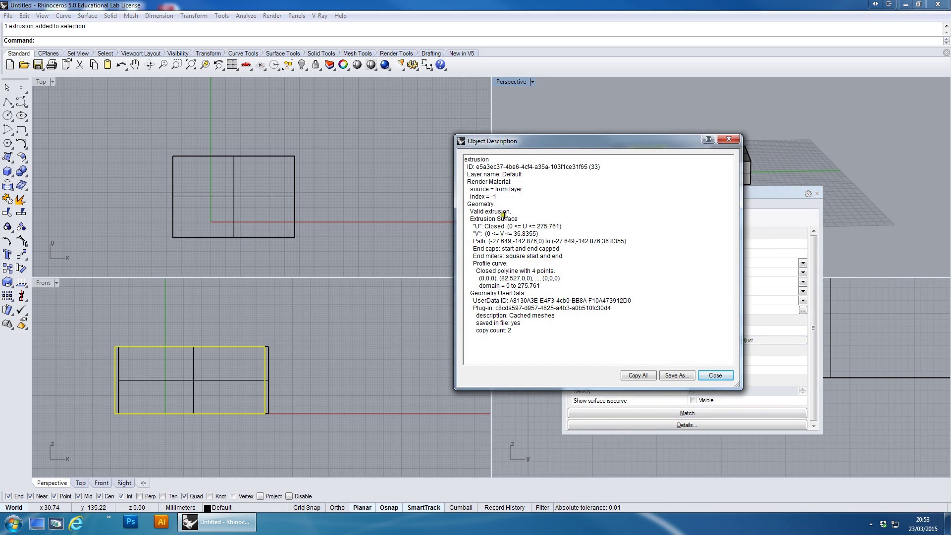
pyautogui.click(728, 139)
# Inspect the polysurface box's detailed object description, then close the object properties and deselect the box
pyautogui.click(738, 158)
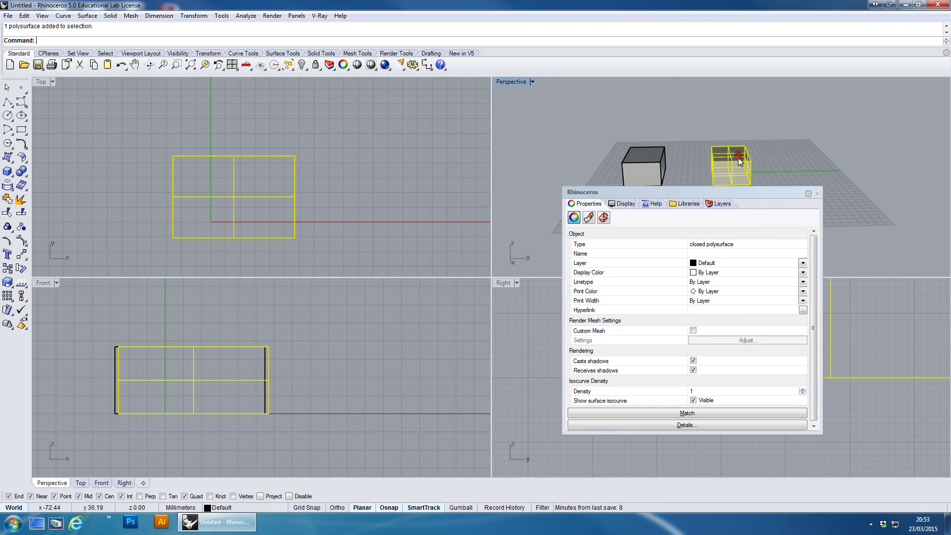
pyautogui.click(632, 425)
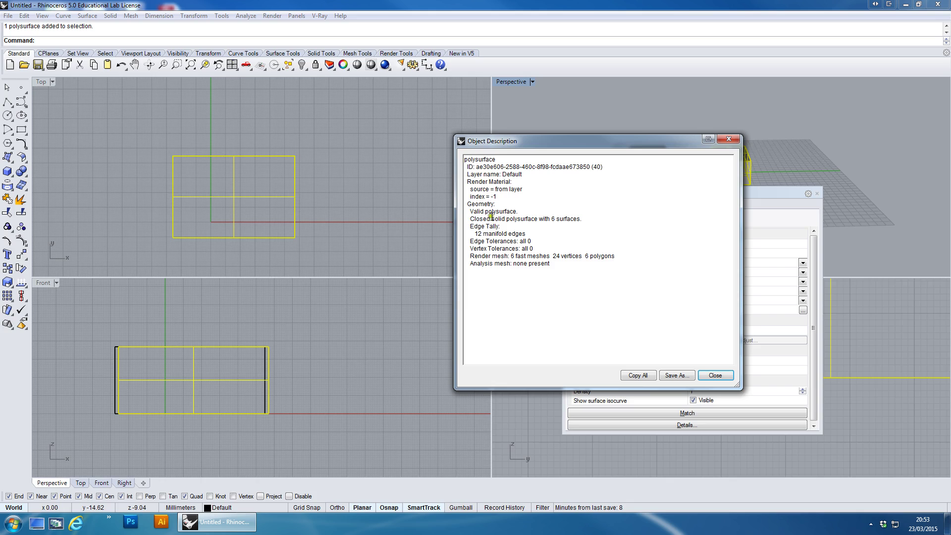
pyautogui.click(730, 140)
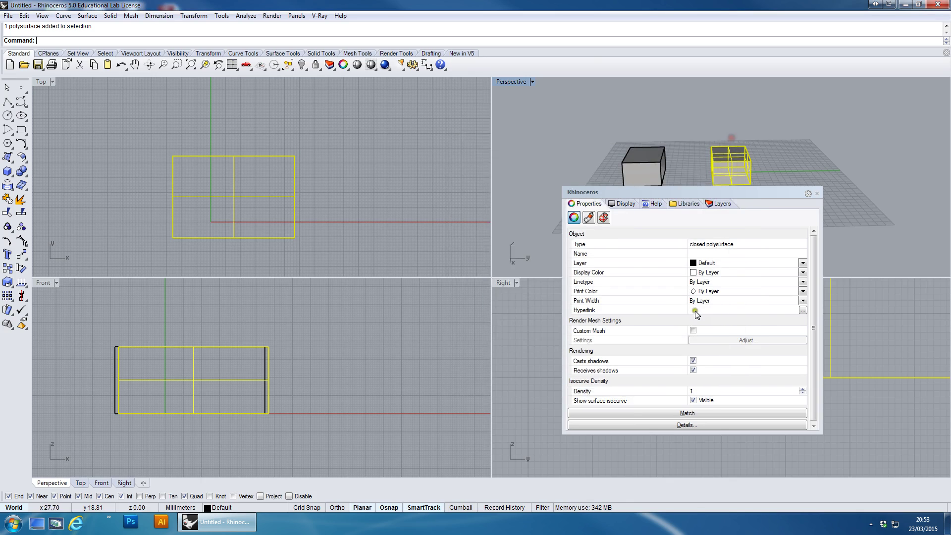
pyautogui.click(817, 193)
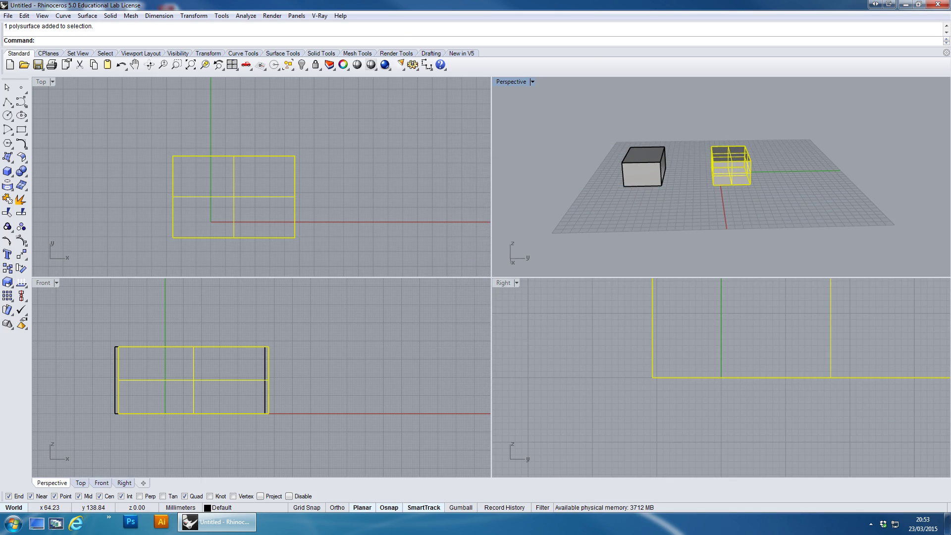
pyautogui.click(670, 177)
# Move the polysurface box in the Perspective view and check both boxes' positions in the Front and Right views
pyautogui.moveTo(699, 191); pyautogui.dragTo(613, 171, button='right')
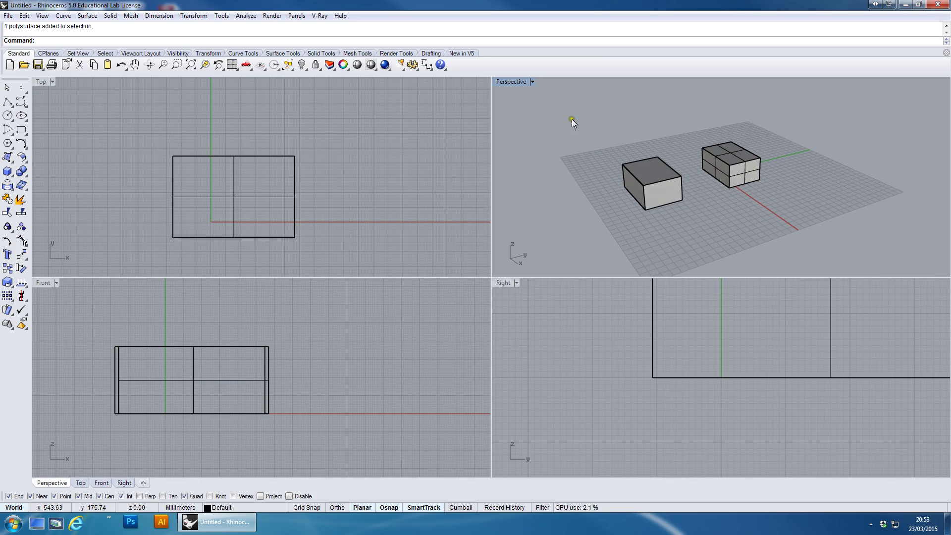
pyautogui.moveTo(639, 191); pyautogui.dragTo(637, 170, button='right')
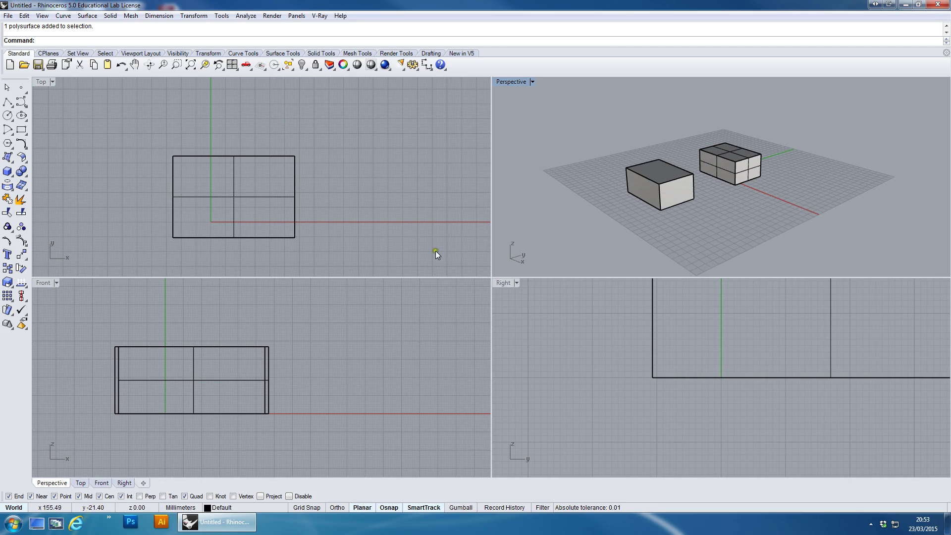
pyautogui.moveTo(729, 163); pyautogui.dragTo(789, 175)
pyautogui.moveTo(750, 251); pyautogui.dragTo(798, 213, button='right')
pyautogui.scroll(-4, 792, 329)
pyautogui.moveTo(788, 331); pyautogui.dragTo(733, 409, button='right')
pyautogui.moveTo(424, 370); pyautogui.dragTo(416, 351, button='right')
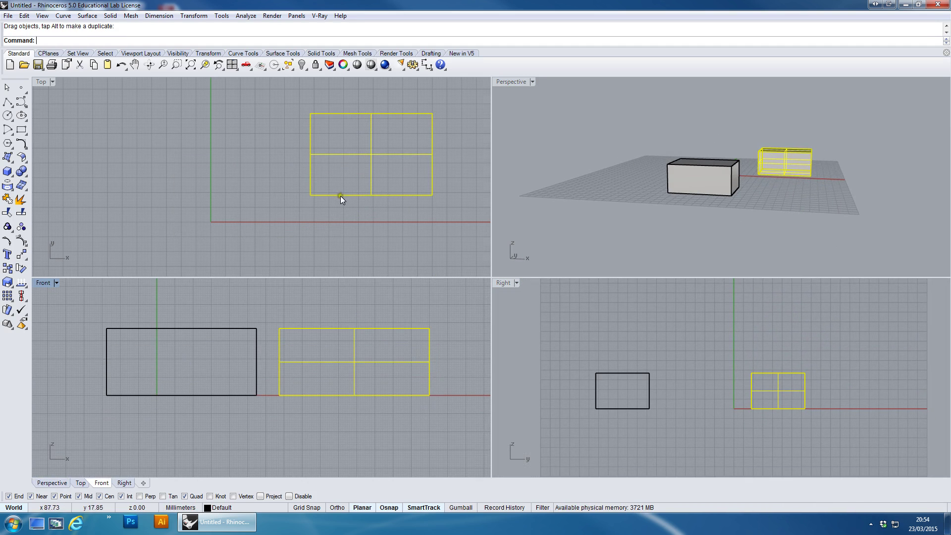
# Move the polysurface box repeatedly in the Perspective view from low viewing angles, carrying it far from the grid
pyautogui.scroll(-7, 341, 196)
pyautogui.moveTo(330, 165)
pyautogui.mouseDown()
pyautogui.moveTo(331, 236)
pyautogui.moveTo(336, 164)
pyautogui.mouseUp()
pyautogui.moveTo(605, 191); pyautogui.dragTo(676, 206, button='right')
pyautogui.moveTo(676, 199); pyautogui.dragTo(761, 99)
pyautogui.moveTo(760, 179); pyautogui.dragTo(753, 144, button='right')
pyautogui.moveTo(753, 144); pyautogui.dragTo(753, 121)
pyautogui.moveTo(753, 121); pyautogui.dragTo(757, 143, button='right')
pyautogui.moveTo(770, 114); pyautogui.dragTo(738, 195)
pyautogui.moveTo(738, 195); pyautogui.dragTo(741, 187, button='right')
pyautogui.scroll(-5, 715, 180)
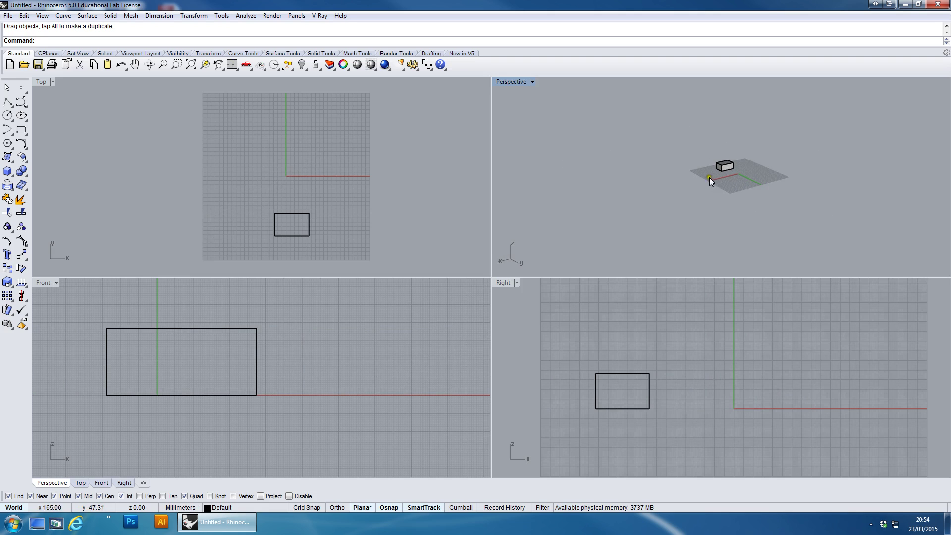
# Bring the distant polysurface box back onto the grid near the origin in the Perspective view
pyautogui.scroll(-3, 715, 180)
pyautogui.moveTo(688, 227); pyautogui.dragTo(730, 183)
pyautogui.scroll(7, 728, 168)
pyautogui.scroll(3, 736, 177)
pyautogui.scroll(4, 737, 218)
pyautogui.moveTo(736, 218); pyautogui.dragTo(800, 153)
pyautogui.scroll(-3, 445, 342)
pyautogui.scroll(-2, 705, 382)
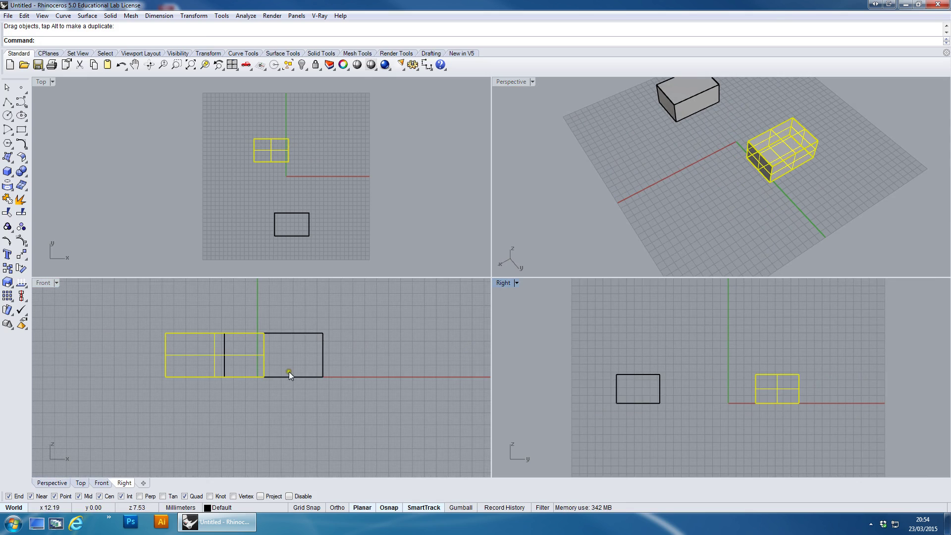
# Move the polysurface box far beyond the grid again in the Perspective view
pyautogui.scroll(-5, 747, 186)
pyautogui.moveTo(753, 176); pyautogui.dragTo(833, 130)
pyautogui.moveTo(781, 158); pyautogui.dragTo(814, 111, button='right')
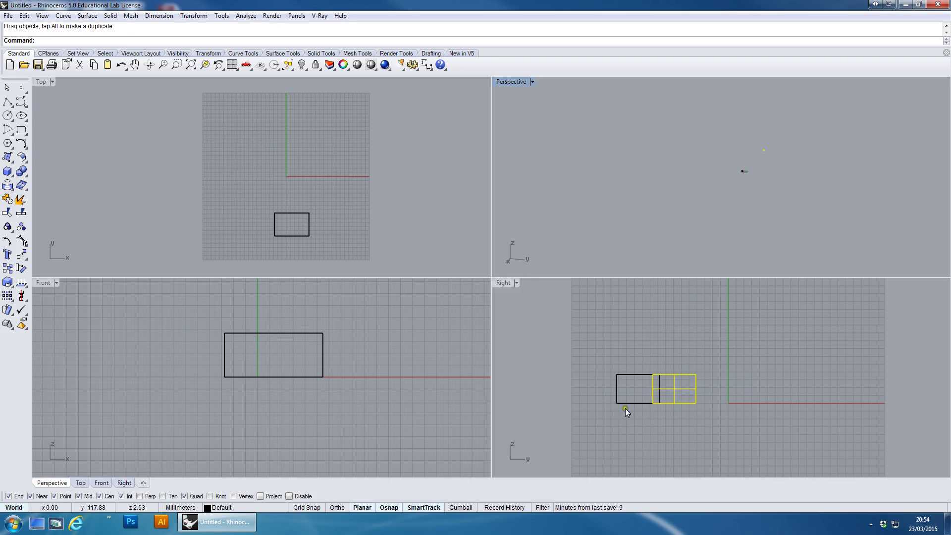
# Shift the polysurface box along Y in the Right view, clear of the plain box, and select the plain box
pyautogui.moveTo(673, 386); pyautogui.dragTo(695, 387)
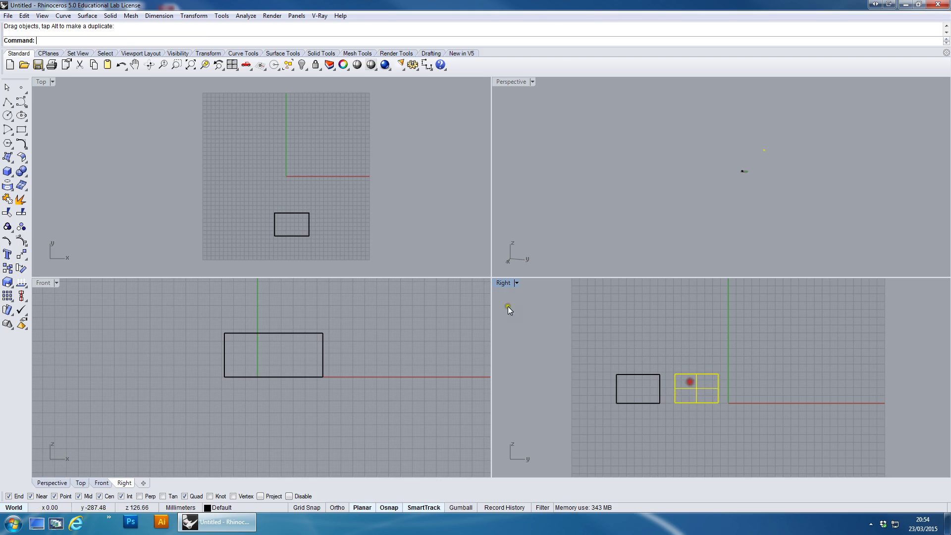
pyautogui.click(741, 356)
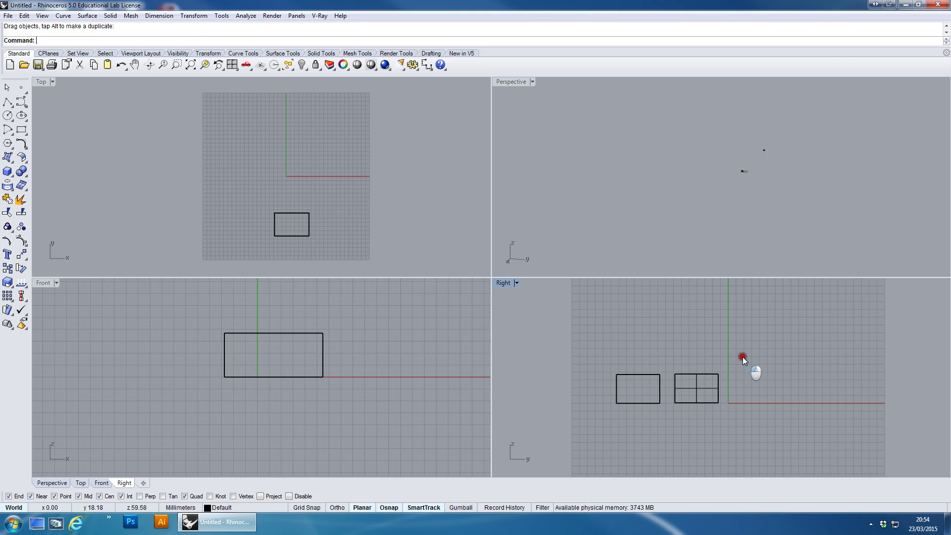
pyautogui.click(673, 391)
pyautogui.click(654, 375)
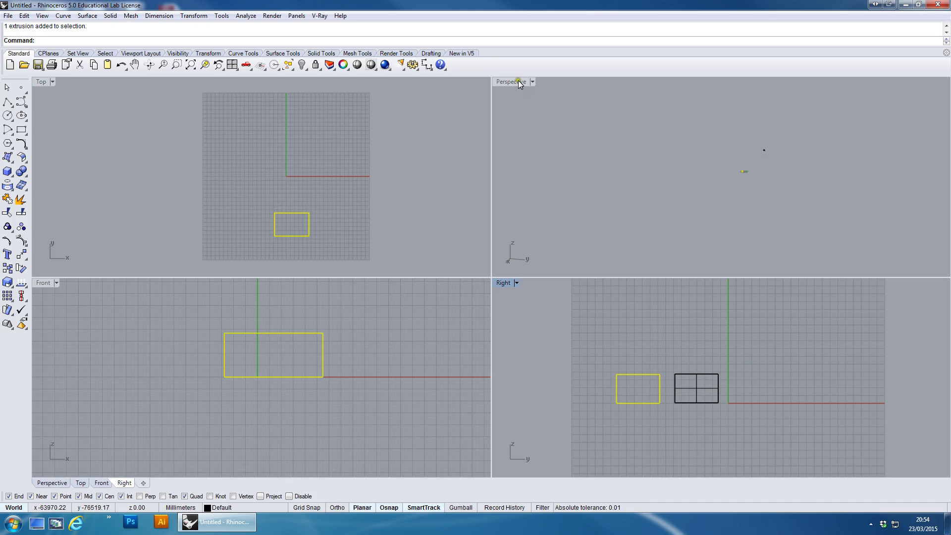
# Select the distant polysurface box in the Perspective view and move it back near the plain box in the Front view
pyautogui.moveTo(759, 156); pyautogui.dragTo(761, 154, button='right')
pyautogui.click(765, 150)
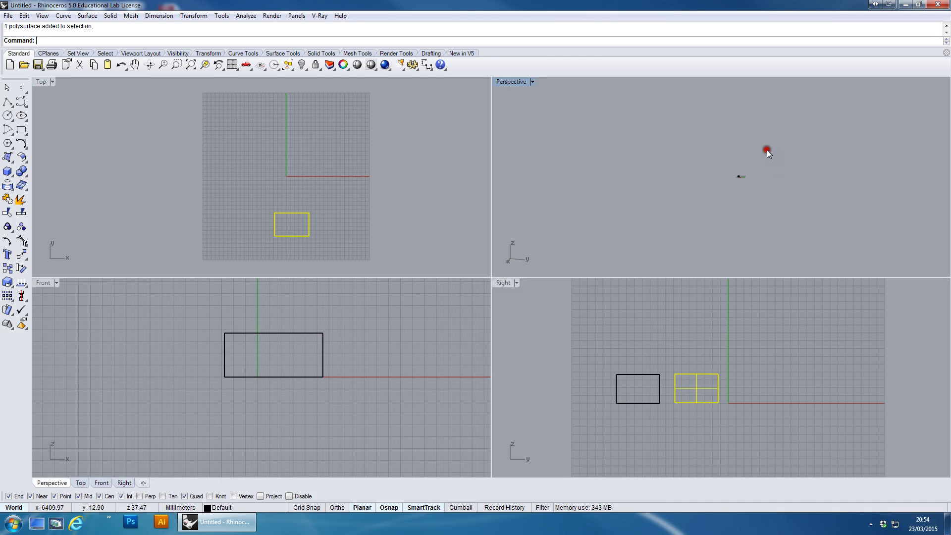
pyautogui.scroll(-8, 329, 375)
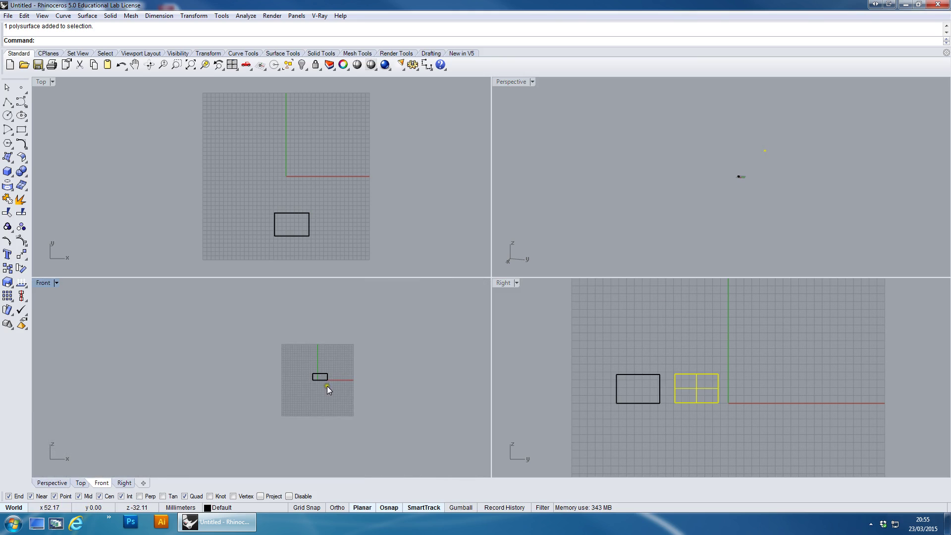
pyautogui.moveTo(254, 388); pyautogui.dragTo(325, 388)
pyautogui.scroll(-3, 751, 187)
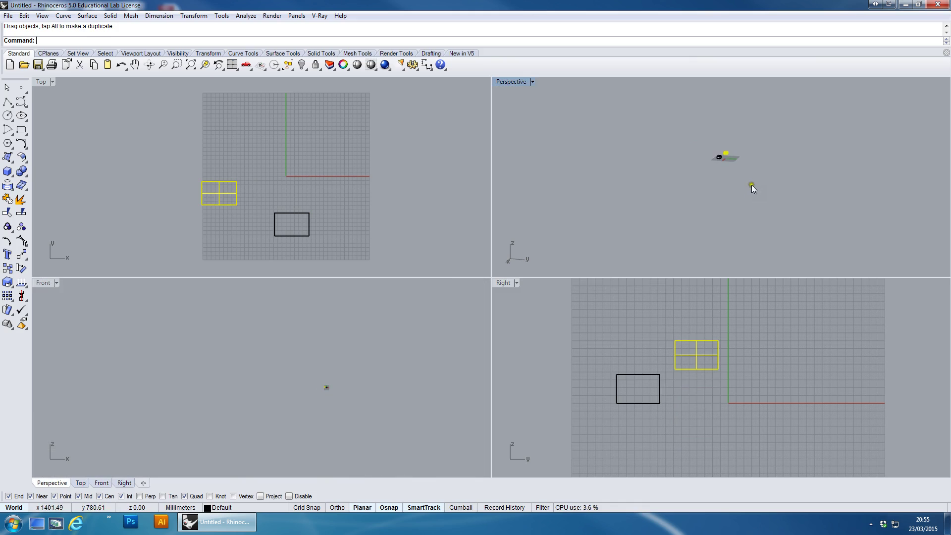
# Reposition both boxes in the Top view: the polysurface box at negative X and positive Y, the plain box just below the X axis
pyautogui.moveTo(790, 157); pyautogui.dragTo(822, 171, button='right')
pyautogui.moveTo(237, 201); pyautogui.dragTo(274, 162)
pyautogui.moveTo(302, 215); pyautogui.dragTo(316, 182)
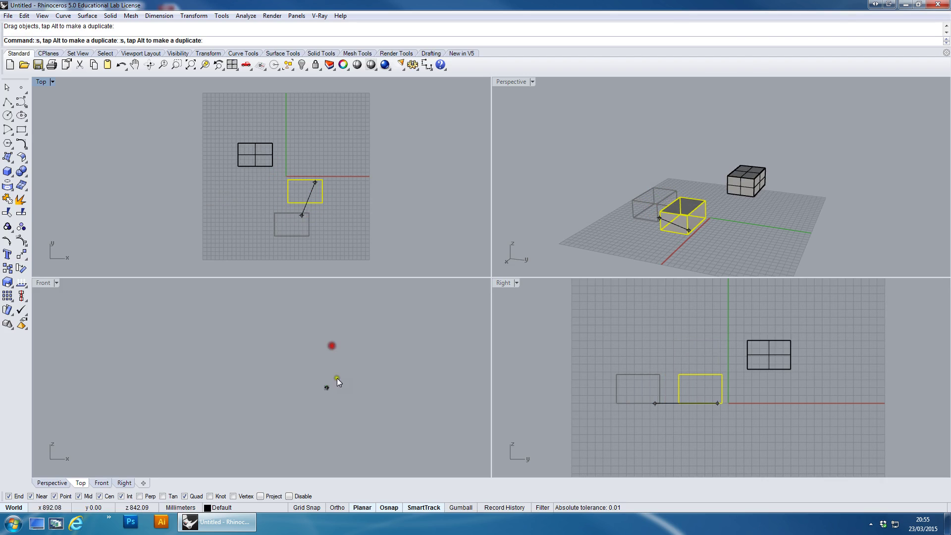
pyautogui.scroll(10, 319, 392)
pyautogui.moveTo(348, 429); pyautogui.dragTo(303, 395, button='right')
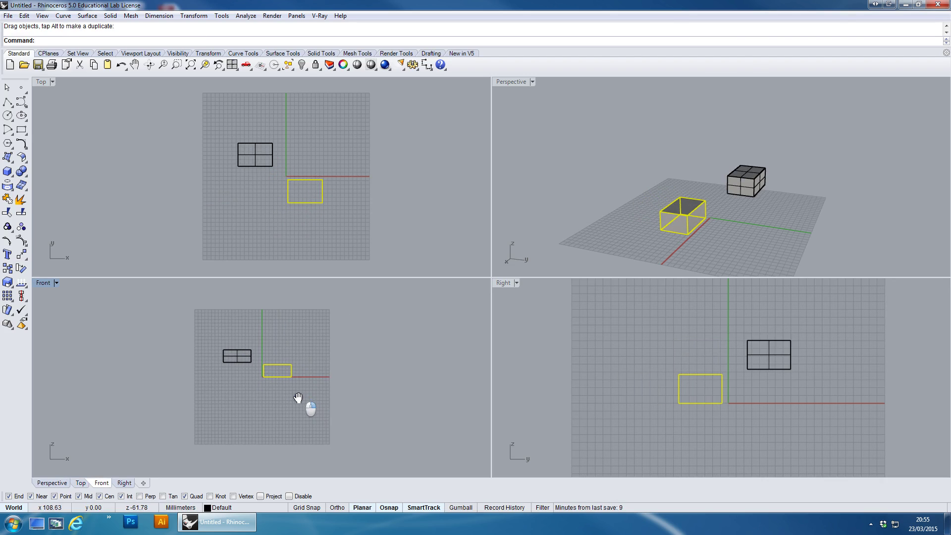
pyautogui.scroll(4, 277, 371)
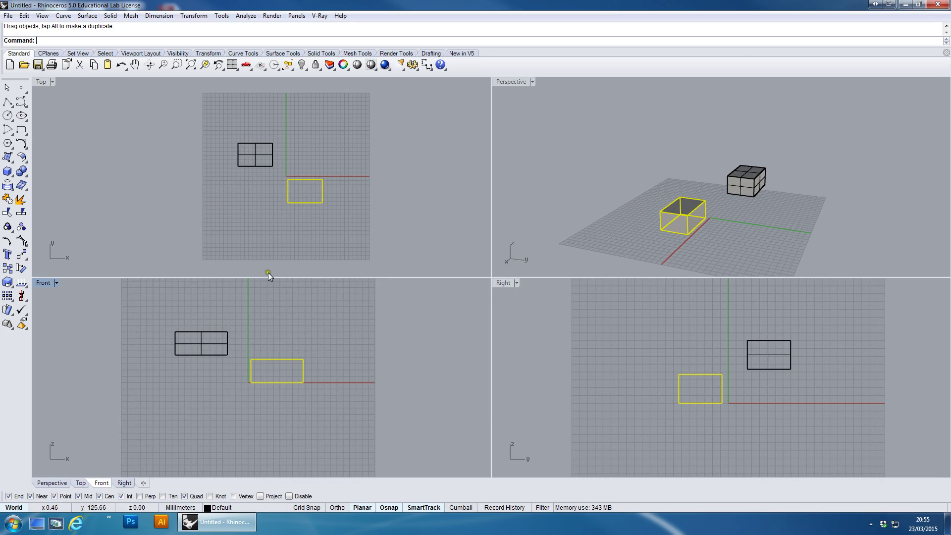
# Restore the default four-viewport layout and fit both boxes in the Top view
pyautogui.click(232, 64)
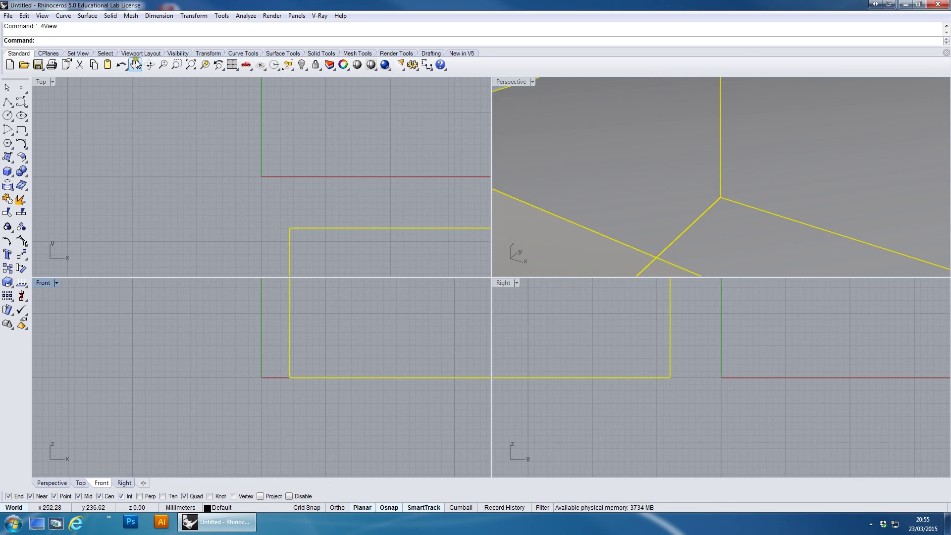
pyautogui.scroll(-5, 369, 188)
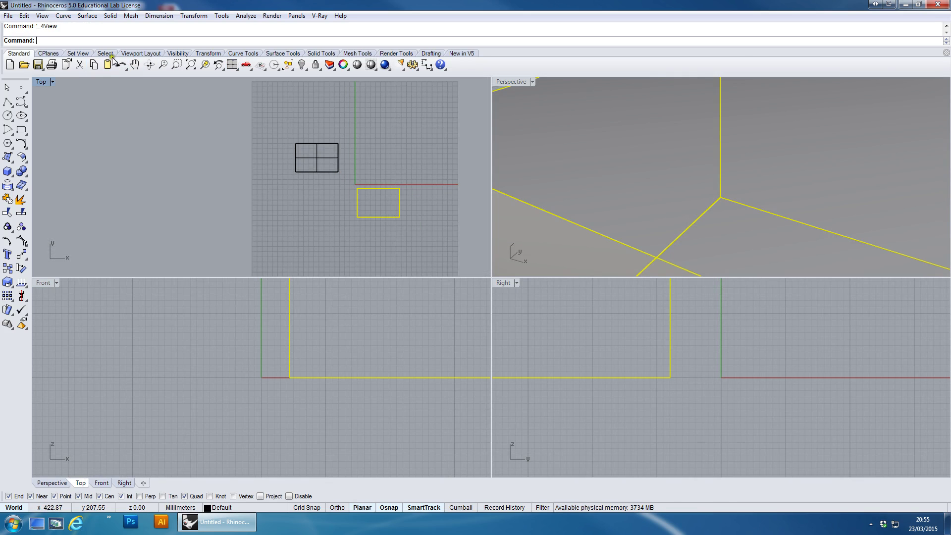
# Deselect the plain box and move it about 6380 mm towards positive X and Y in the Top view
pyautogui.click(191, 65)
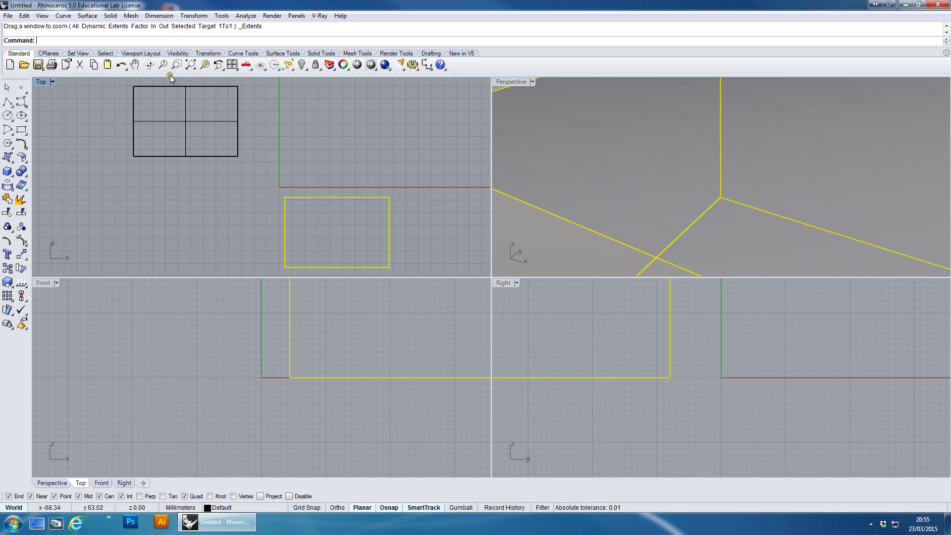
pyautogui.scroll(-8, 219, 148)
pyautogui.click(229, 184)
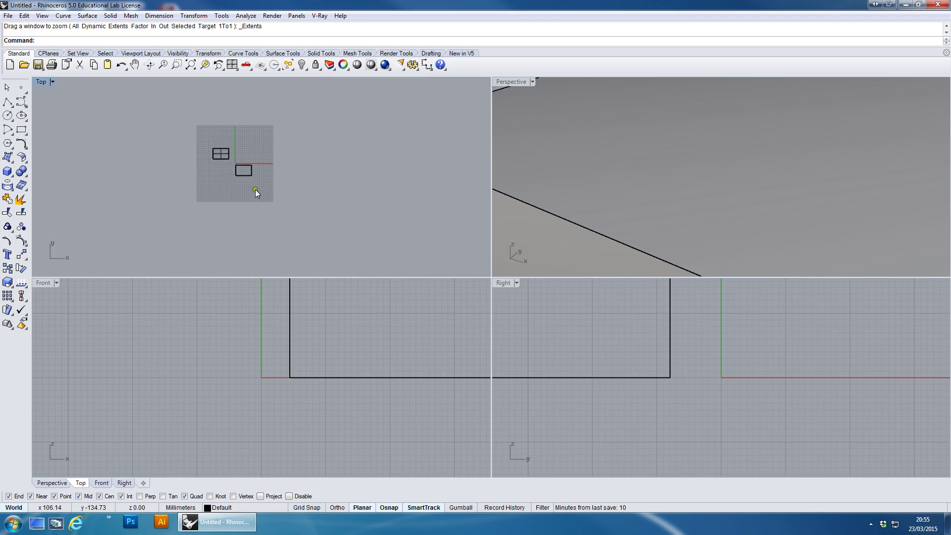
pyautogui.scroll(-4, 253, 191)
pyautogui.moveTo(249, 185); pyautogui.dragTo(331, 131)
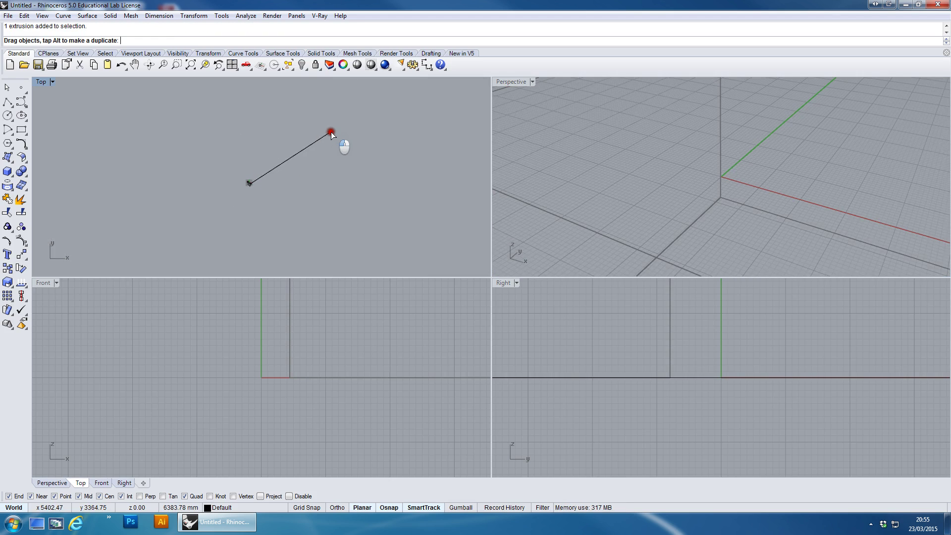
# Move the distant plain box back near the origin in the Top view, at positive X just above the X axis, and deselect it
pyautogui.scroll(10, 179, 221)
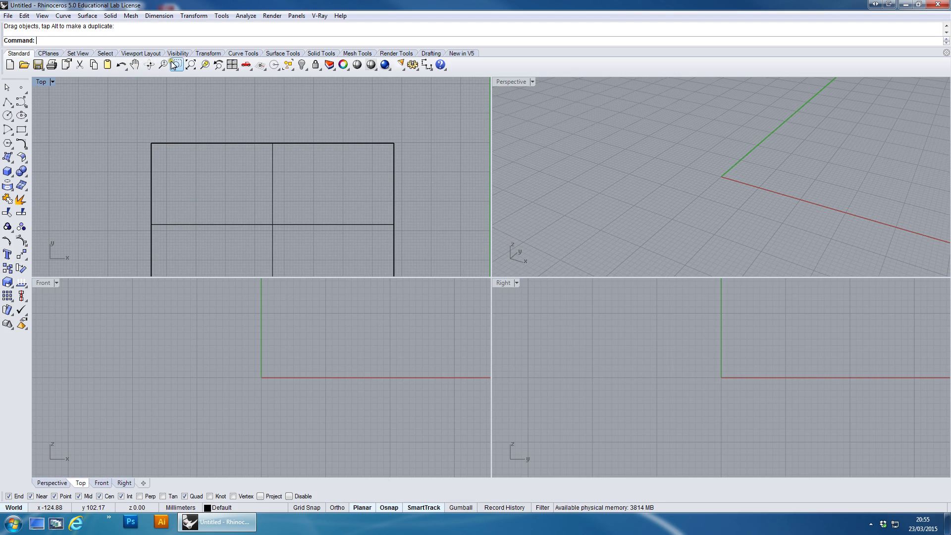
pyautogui.click(190, 64)
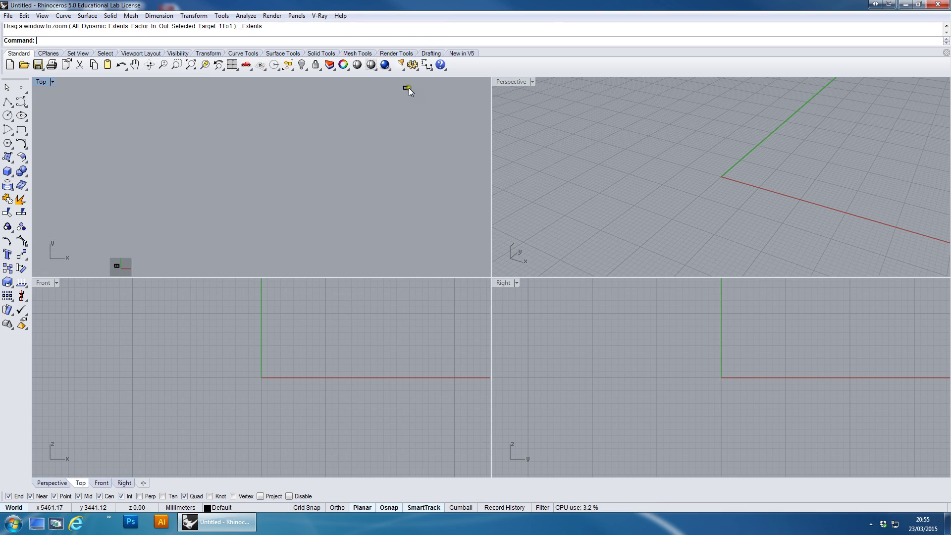
pyautogui.moveTo(406, 89)
pyautogui.mouseDown()
pyautogui.moveTo(347, 154)
pyautogui.moveTo(151, 238)
pyautogui.moveTo(138, 270)
pyautogui.moveTo(122, 270)
pyautogui.mouseUp()
pyautogui.scroll(10, 201, 238)
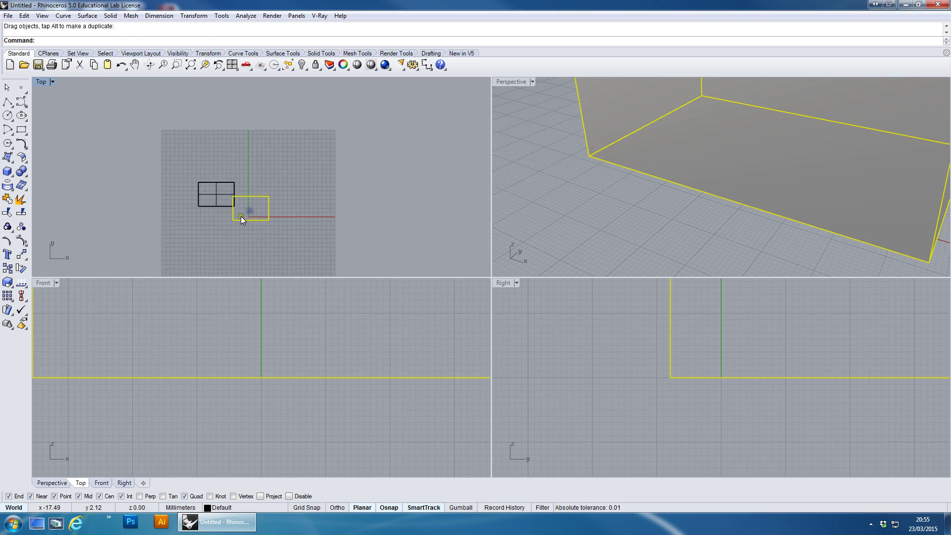
pyautogui.moveTo(252, 226); pyautogui.dragTo(303, 215, button='right')
pyautogui.moveTo(305, 206); pyautogui.dragTo(366, 193)
pyautogui.click(341, 225)
# Fillet all edges of the polysurface box with a 1 mm radius
pyautogui.scroll(-3, 312, 264)
pyautogui.scroll(-5, 832, 191)
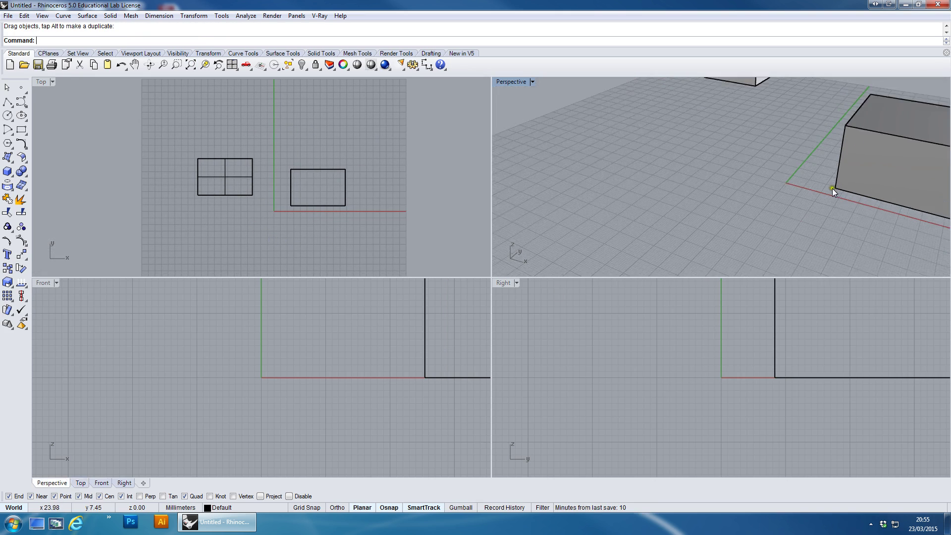
pyautogui.moveTo(854, 208); pyautogui.dragTo(774, 223, button='right')
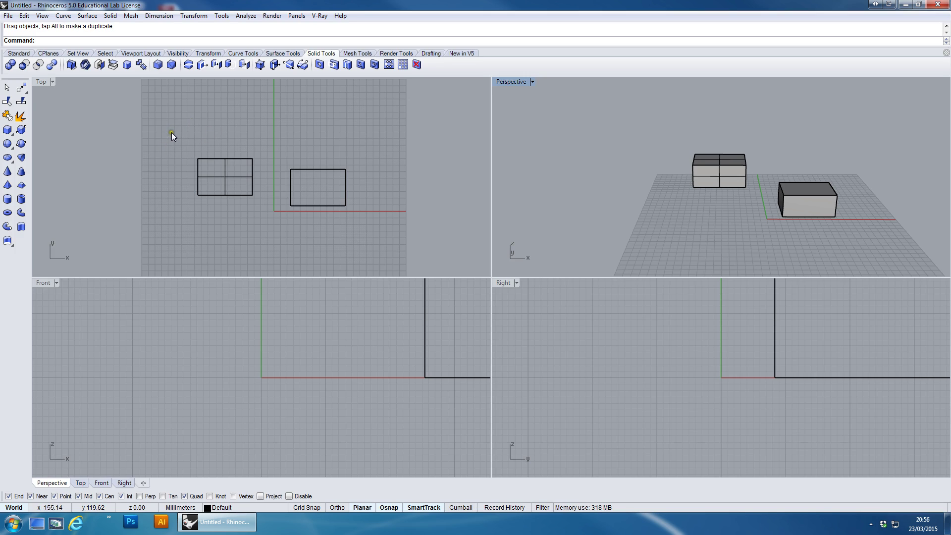
pyautogui.click(158, 64)
pyautogui.moveTo(156, 129); pyautogui.dragTo(282, 231)
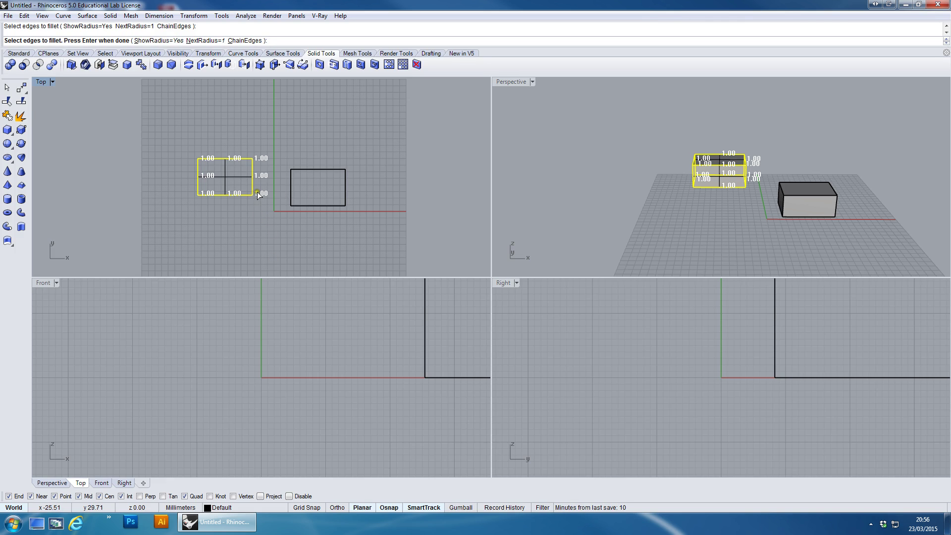
pyautogui.rightClick(251, 210)
pyautogui.rightClick(252, 210)
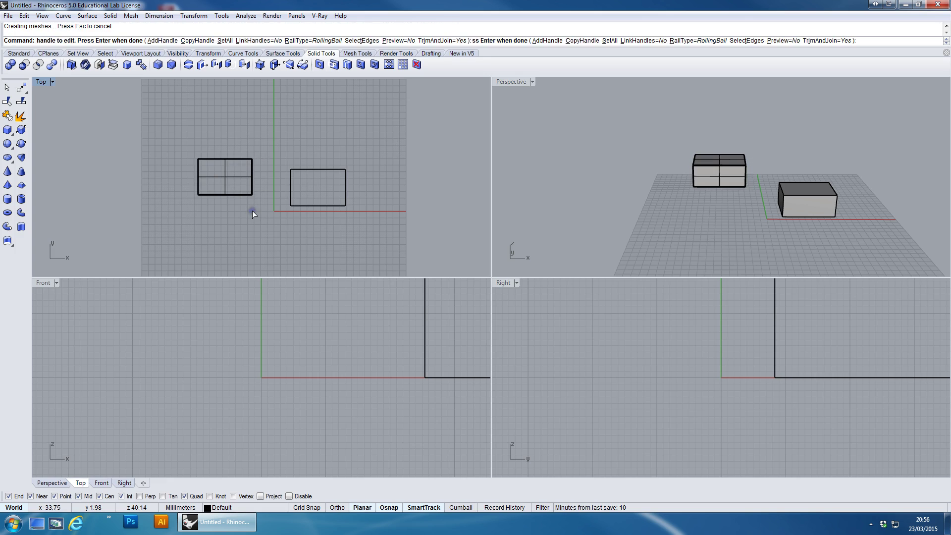
pyautogui.scroll(3, 728, 174)
pyautogui.moveTo(717, 170); pyautogui.dragTo(689, 211, button='right')
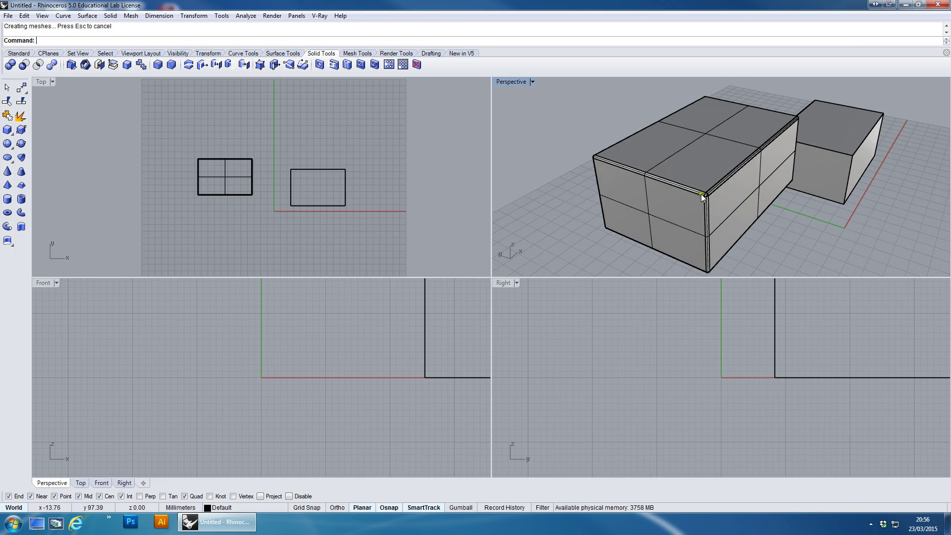
pyautogui.scroll(2, 701, 194)
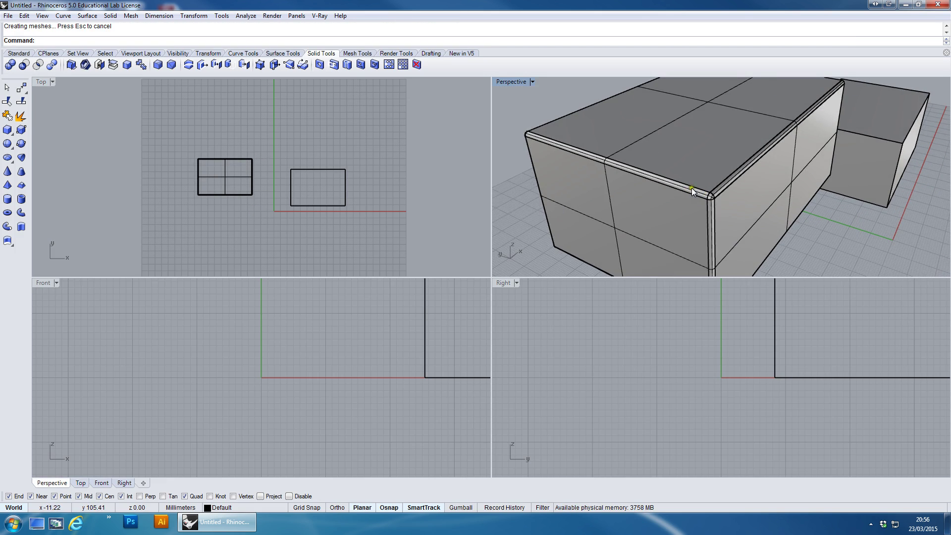
# Draw an open two-segment polyline above the boxes in the Top view: a horizontal leg and, with Ortho on, a vertical leg downwards
pyautogui.click(19, 53)
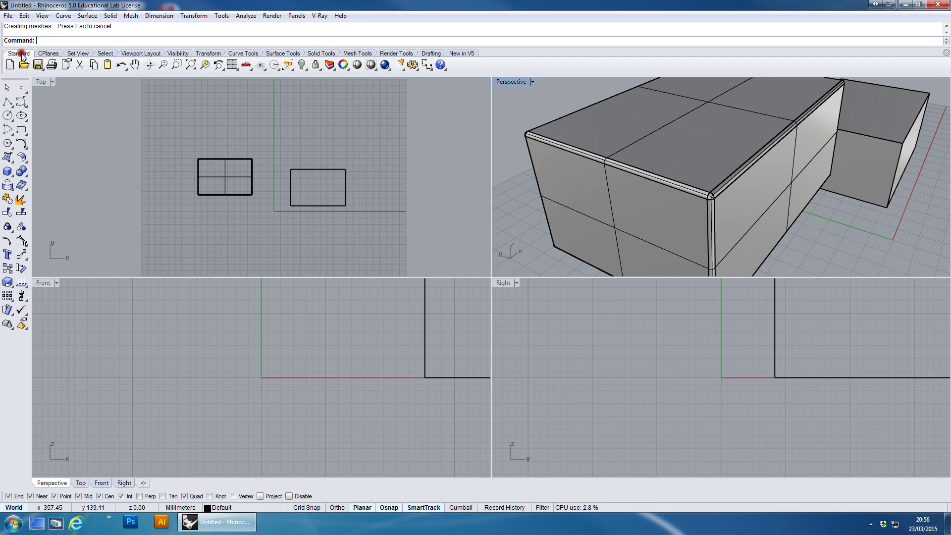
pyautogui.click(7, 101)
pyautogui.scroll(5, 270, 144)
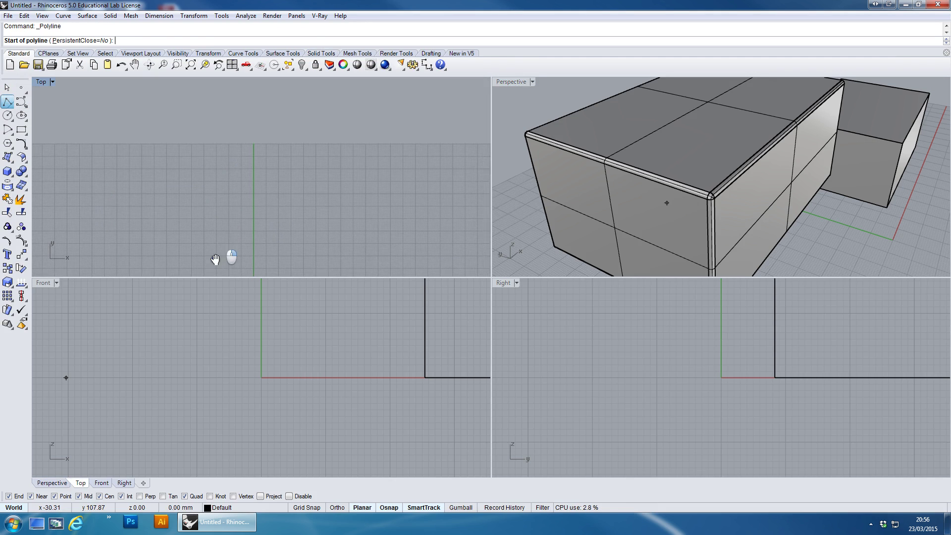
pyautogui.click(157, 177)
pyautogui.click(341, 177)
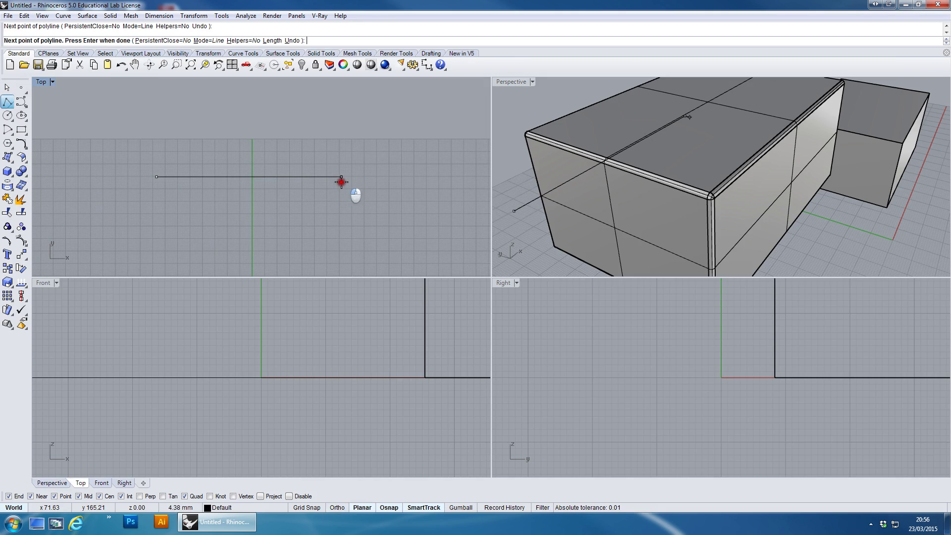
pyautogui.scroll(-3, 347, 208)
pyautogui.press('F8')
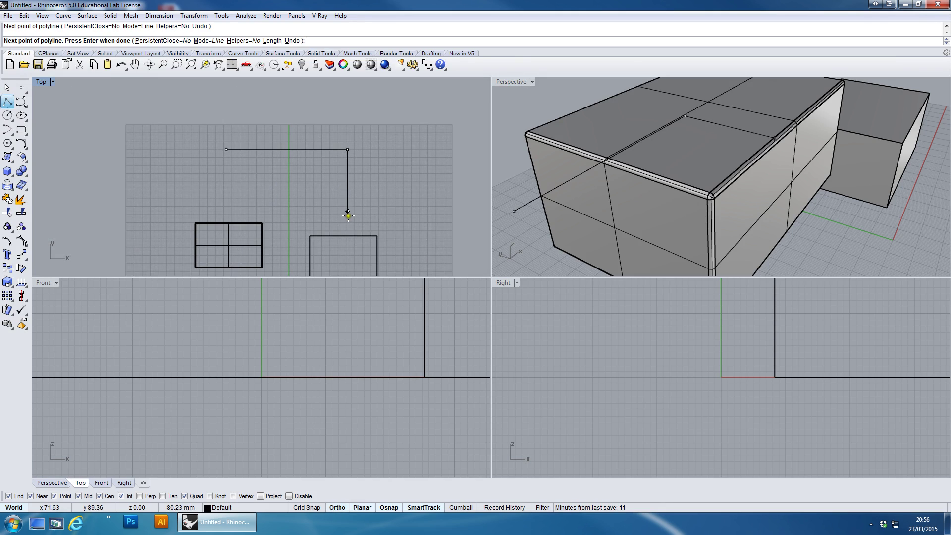
pyautogui.click(347, 218)
pyautogui.press('Return')
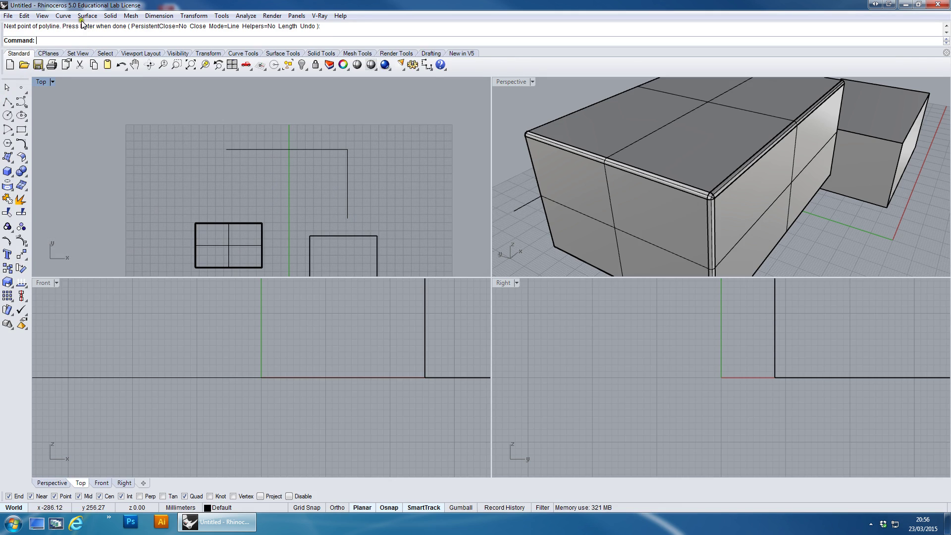
# Fillet the polyline's corner with a radius of 1 mm
pyautogui.click(63, 16)
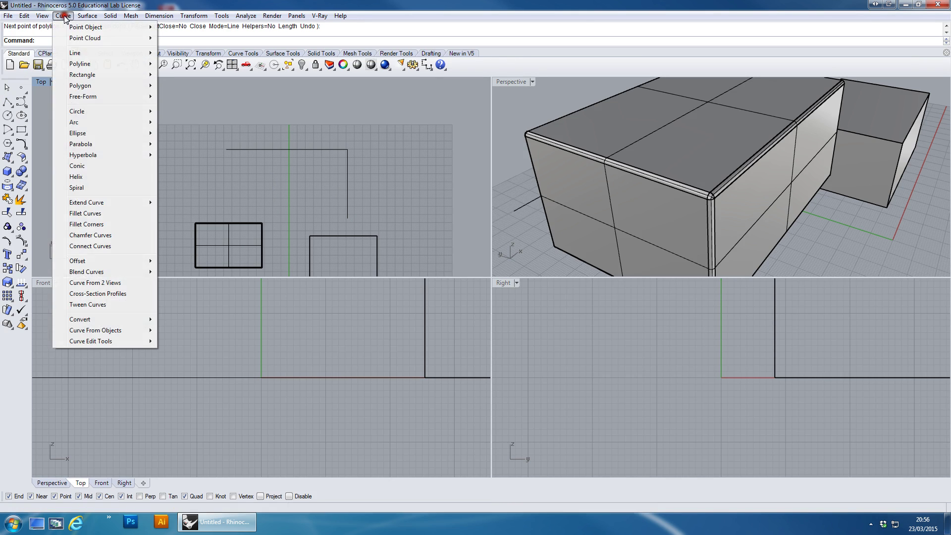
pyautogui.click(91, 213)
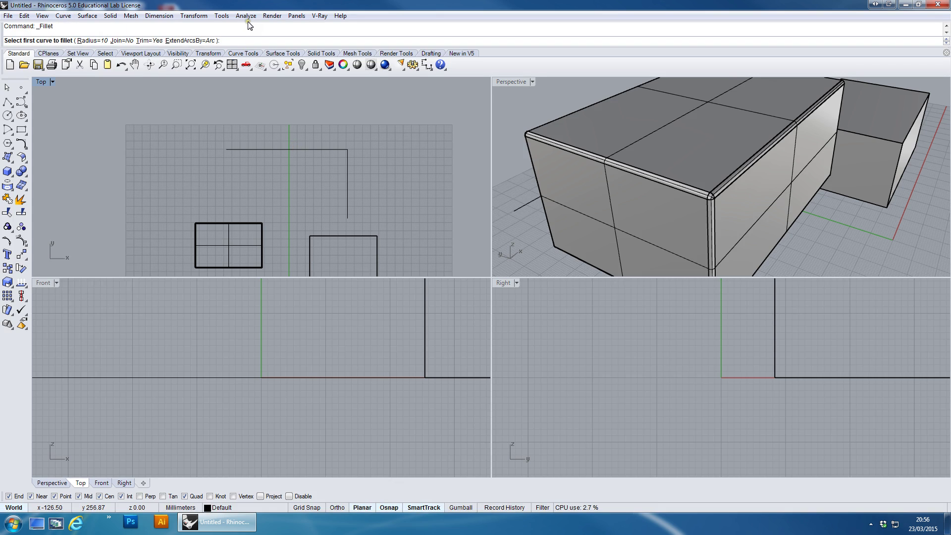
pyautogui.press('Return')
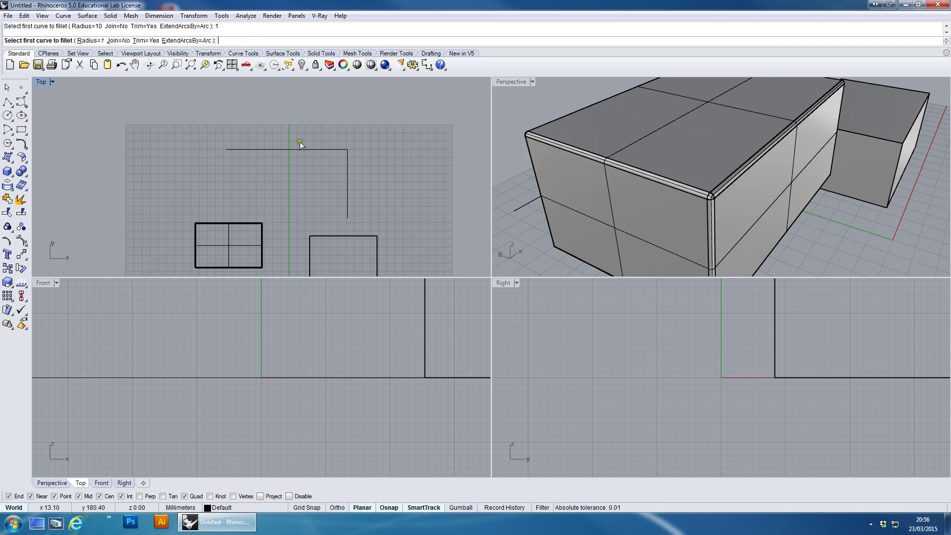
pyautogui.scroll(5, 329, 153)
pyautogui.click(326, 163)
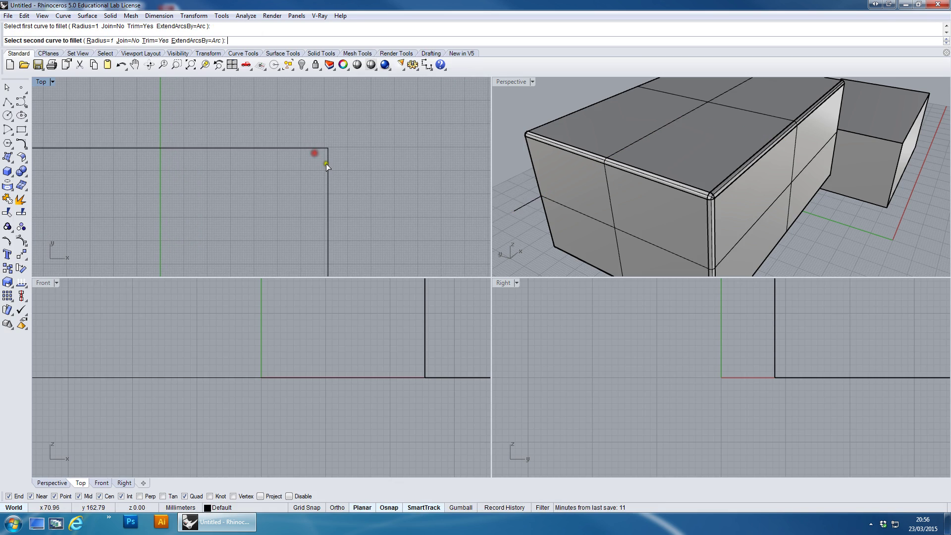
pyautogui.click(326, 165)
pyautogui.scroll(4, 327, 149)
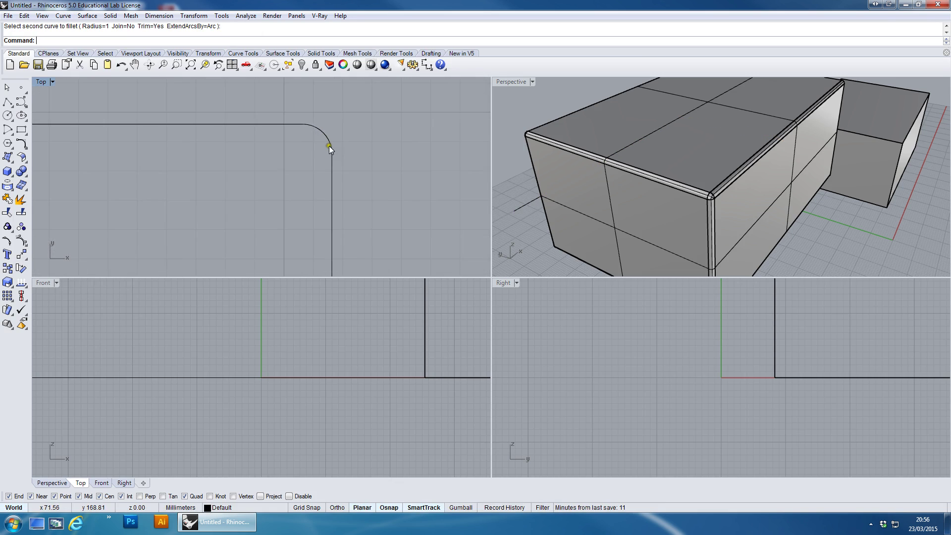
# Draw a 1 mm radius circle concentric with the polyline's corner fillet, snapped to the end of the arc
pyautogui.click(8, 143)
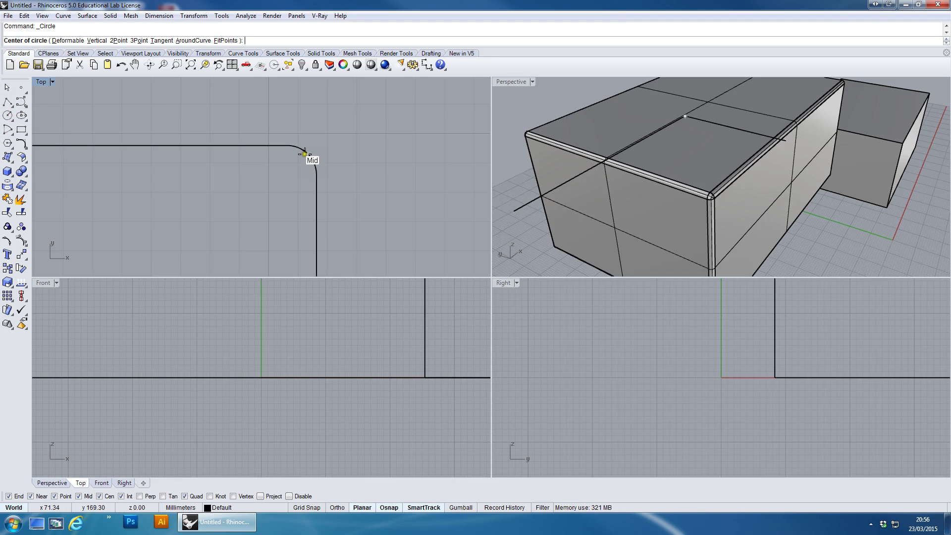
pyautogui.click(302, 151)
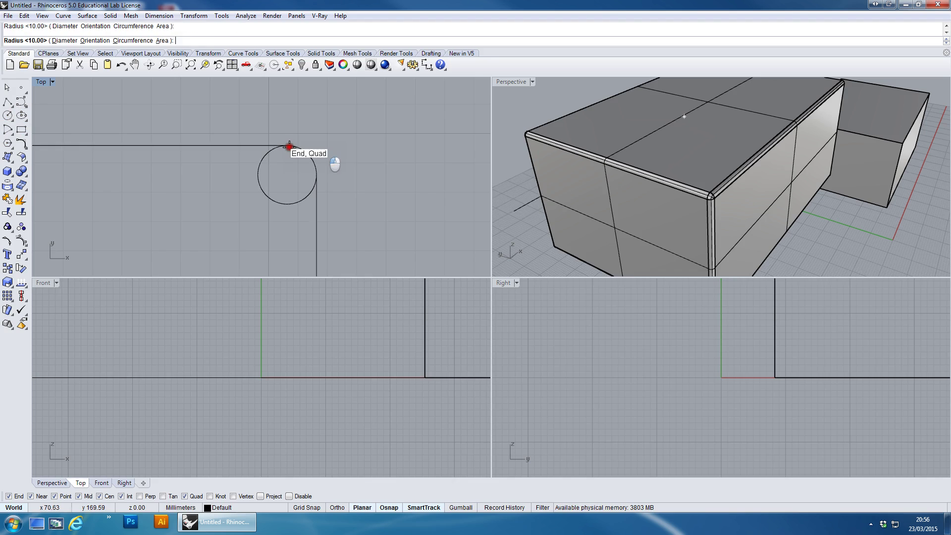
pyautogui.click(295, 148)
# Add a radius dimension to the circle at the polyline's corner, with the text outside the corner
pyautogui.click(267, 199)
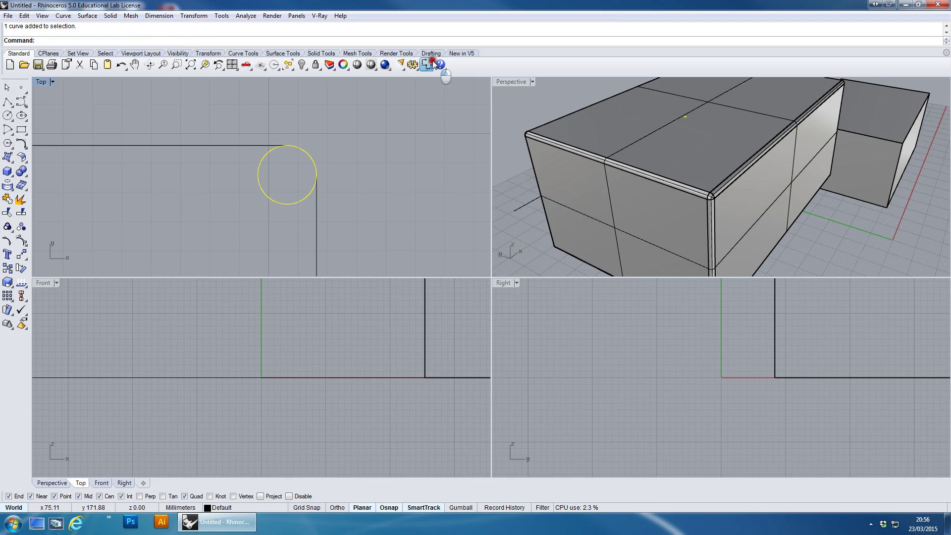
pyautogui.click(433, 65)
pyautogui.click(511, 83)
pyautogui.click(343, 139)
pyautogui.scroll(-5, 347, 149)
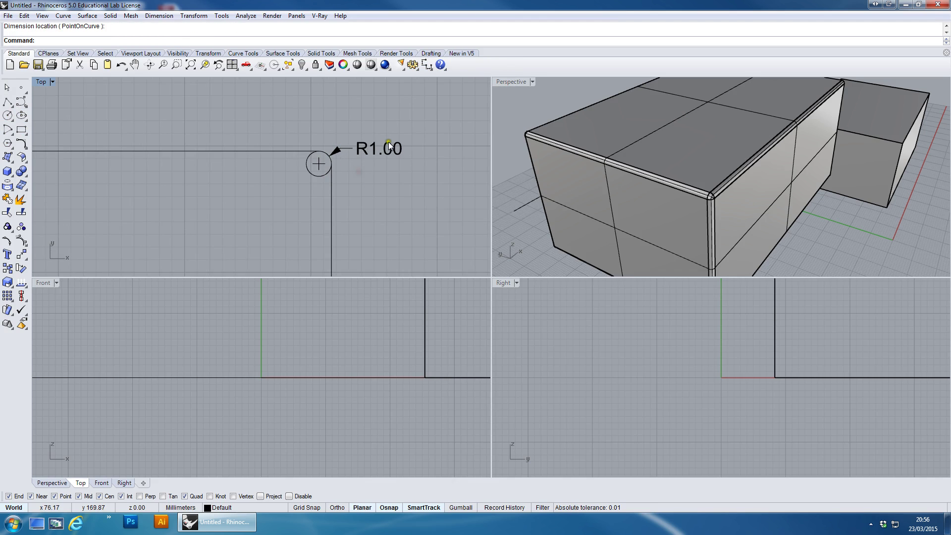
pyautogui.scroll(-3, 376, 153)
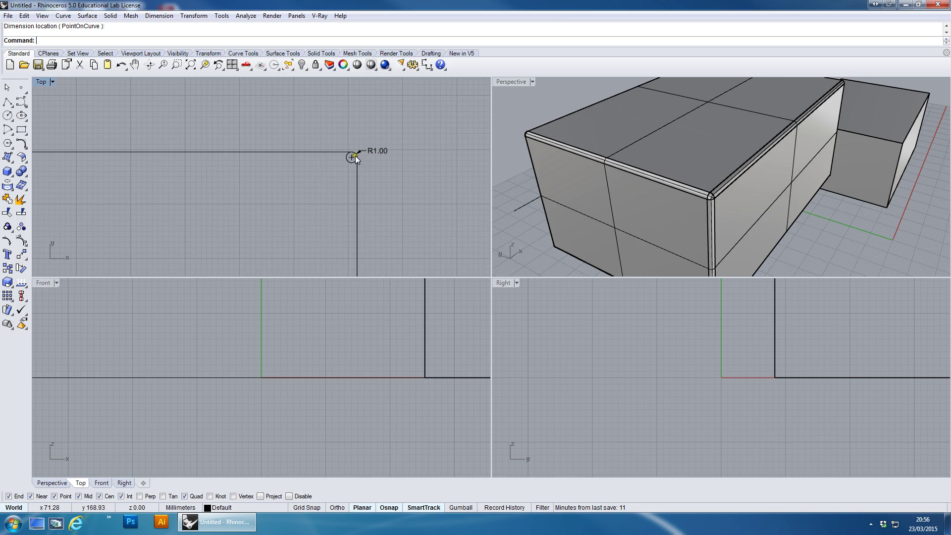
# Examine the filleted corner and edges of the polysurface box against the circle dimensioned in the Top view
pyautogui.scroll(4, 356, 153)
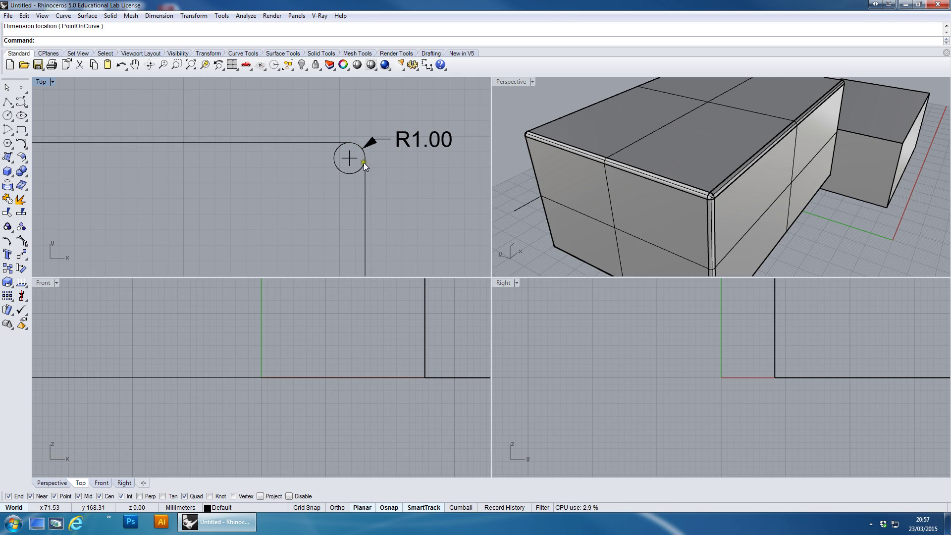
pyautogui.moveTo(770, 212); pyautogui.dragTo(639, 186, button='right')
pyautogui.scroll(5, 607, 170)
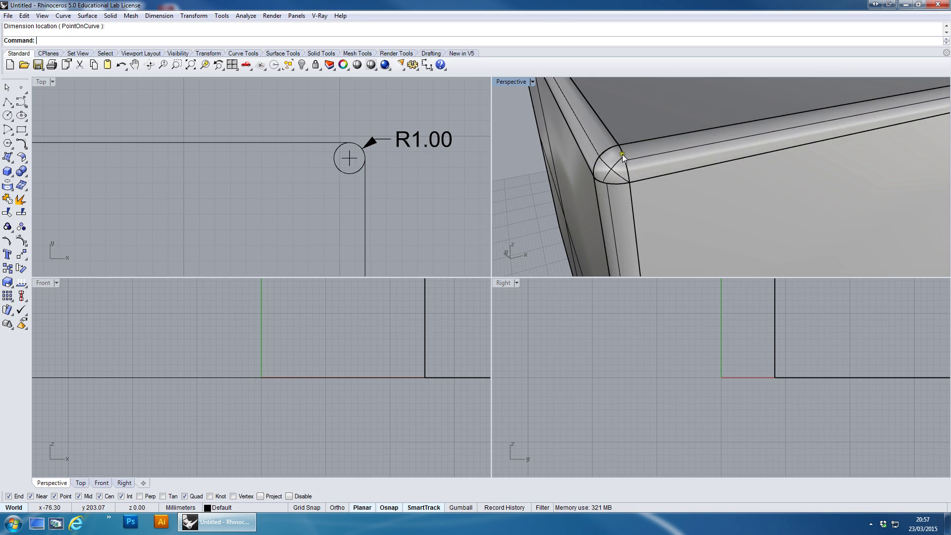
pyautogui.moveTo(608, 177); pyautogui.dragTo(644, 172, button='right')
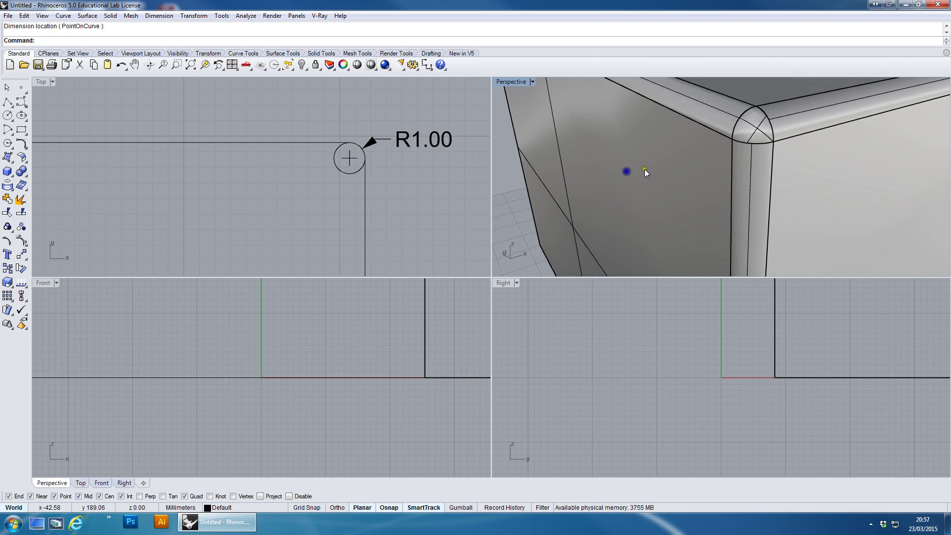
pyautogui.click(754, 128)
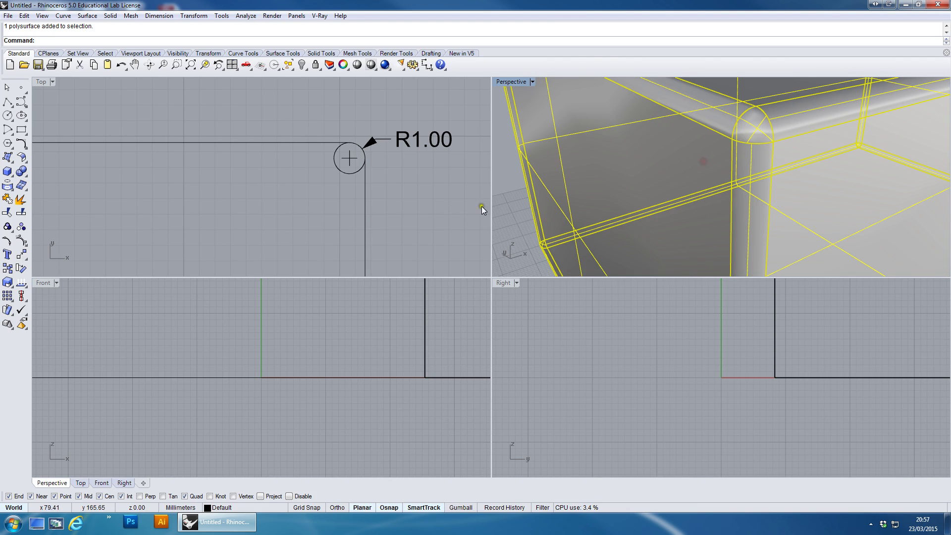
pyautogui.press('Escape')
pyautogui.scroll(-3, 371, 190)
pyautogui.scroll(-5, 644, 153)
pyautogui.moveTo(812, 148); pyautogui.dragTo(796, 185, button='right')
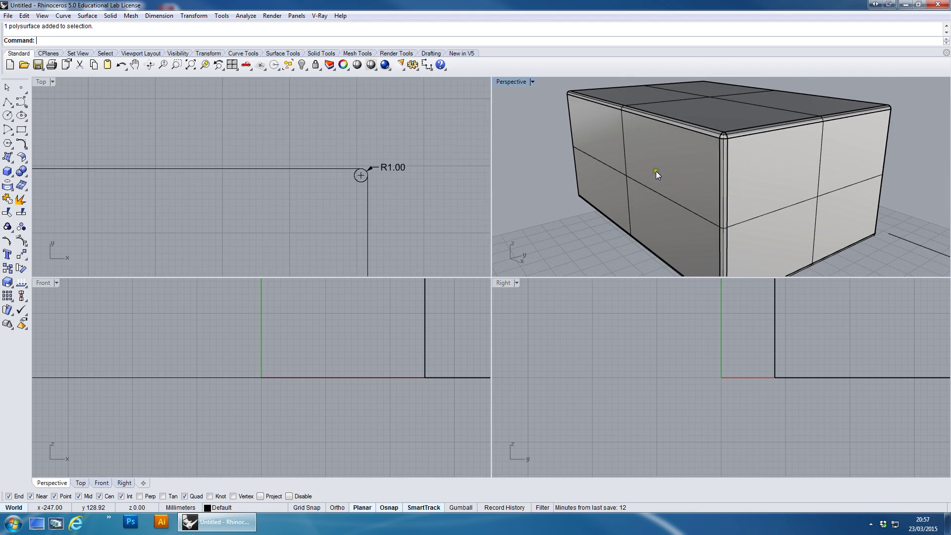
# Delete the filleted polyline together with its circle and radius dimension in the Top view, and undo the deletion
pyautogui.scroll(-5, 394, 144)
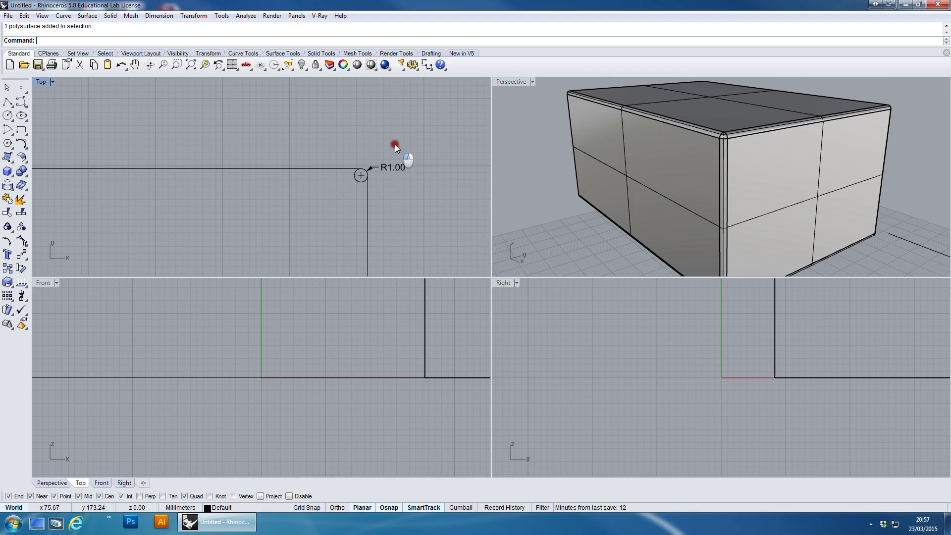
pyautogui.moveTo(411, 134); pyautogui.dragTo(388, 162)
pyautogui.press('Delete')
pyautogui.moveTo(357, 239); pyautogui.dragTo(321, 141, button='right')
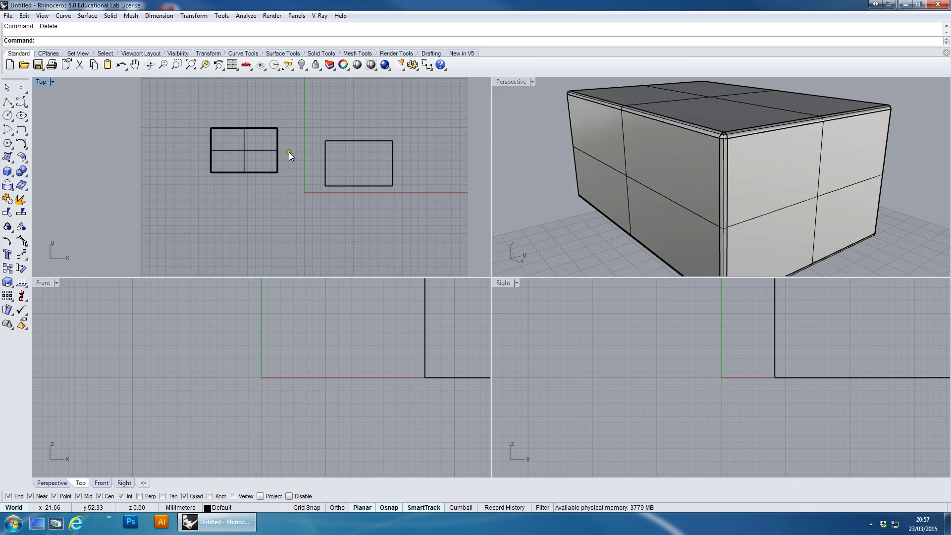
pyautogui.hotkey('ctrl', 'z')
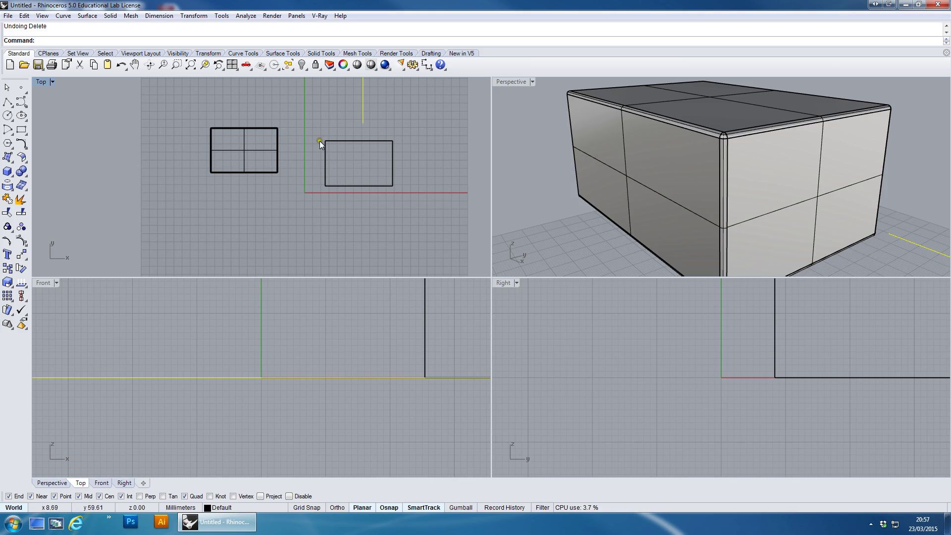
# Undo the deleted-geometry restoration, the reference polyline work and the edge fillet, back to the sharp-edged polysurface box
pyautogui.scroll(-2, 337, 136)
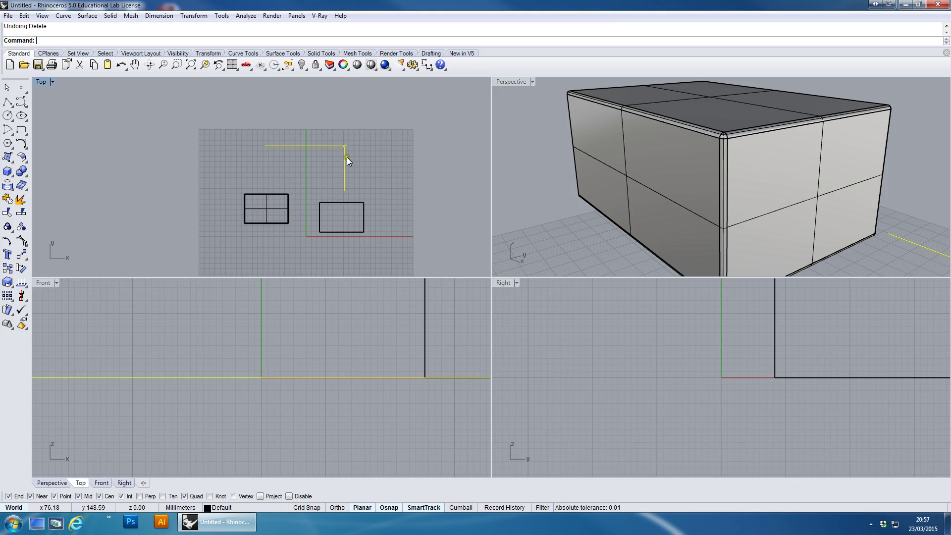
pyautogui.hotkey('ctrl', 'z')
pyautogui.hotkey('ctrl', 'z')
pyautogui.hotkey('ctrl', 'z')
pyautogui.hotkey('ctrl', 'z')
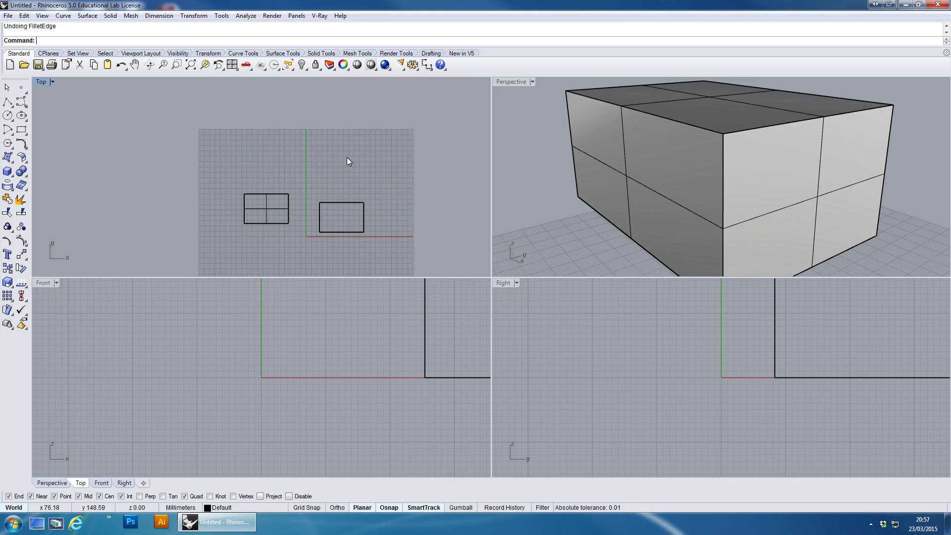
pyautogui.scroll(-3, 691, 165)
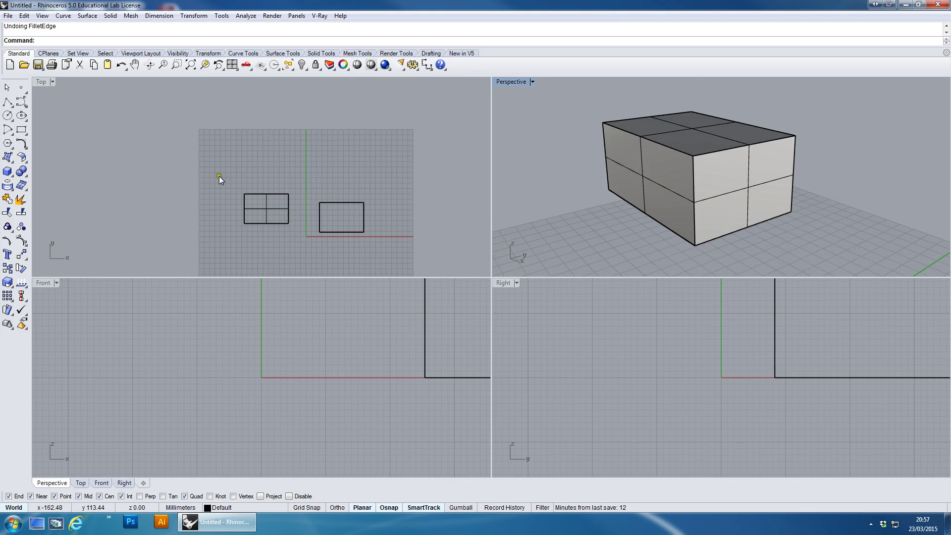
# Fillet all edges of the polysurface box with a 10 mm radius, inspect the rounded box in Perspective, and undo the fillet
pyautogui.click(327, 53)
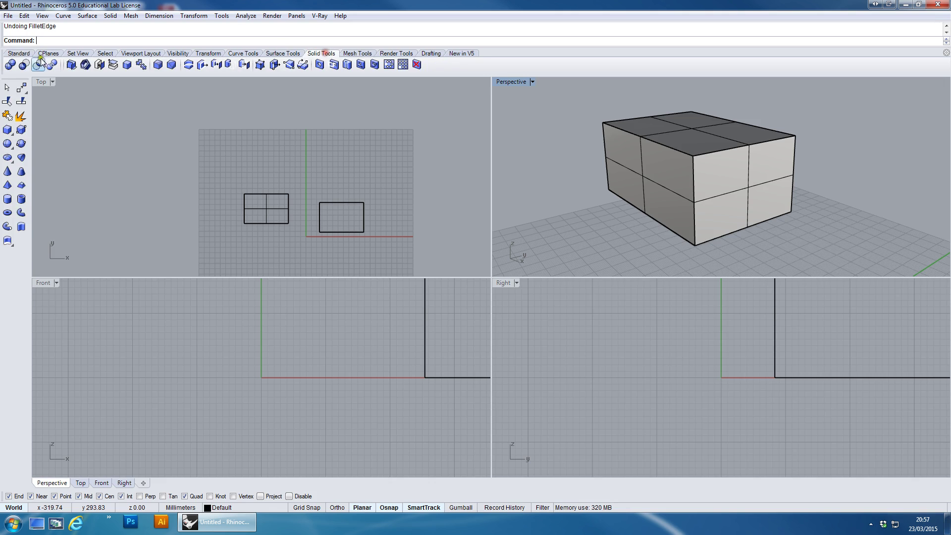
pyautogui.click(158, 64)
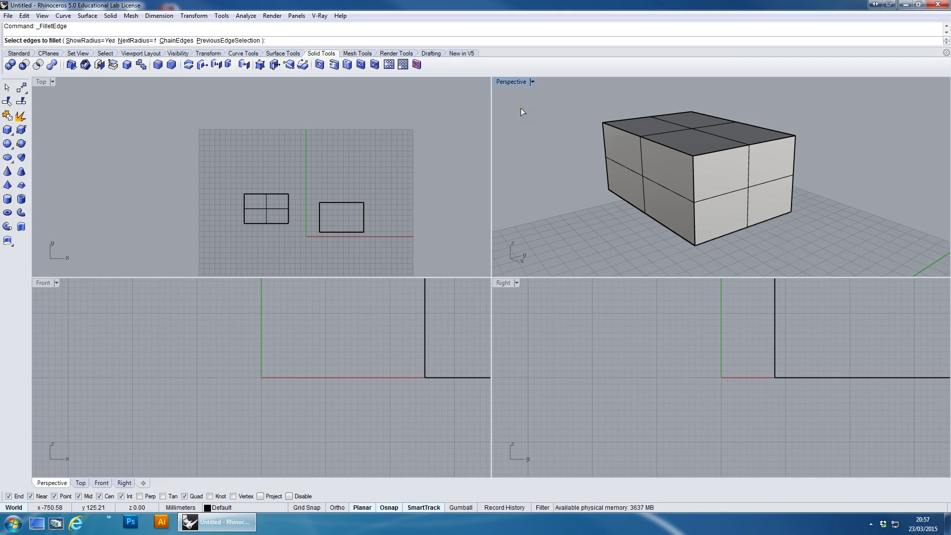
pyautogui.write('10')
pyautogui.press('Return')
pyautogui.moveTo(231, 187); pyautogui.dragTo(307, 229)
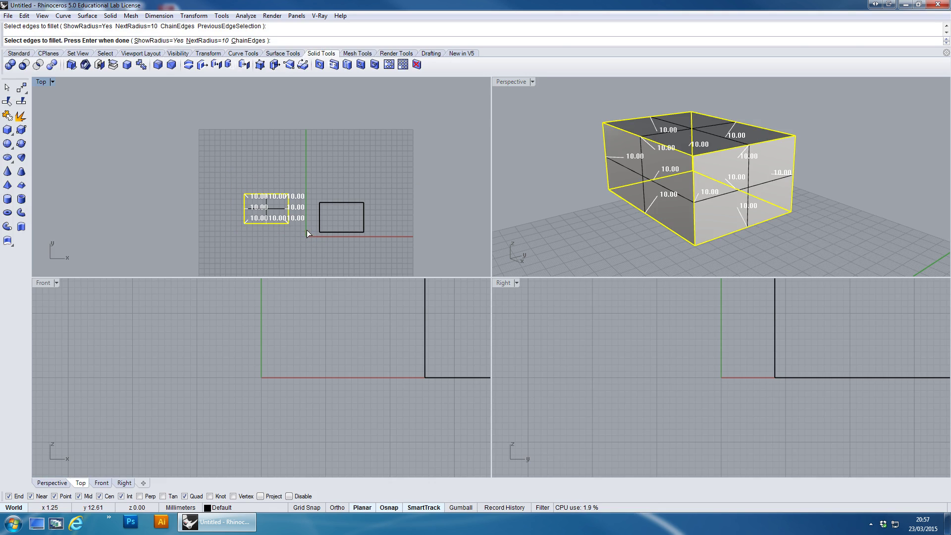
pyautogui.press('Return')
pyautogui.press('Return')
pyautogui.moveTo(737, 183); pyautogui.dragTo(626, 148, button='right')
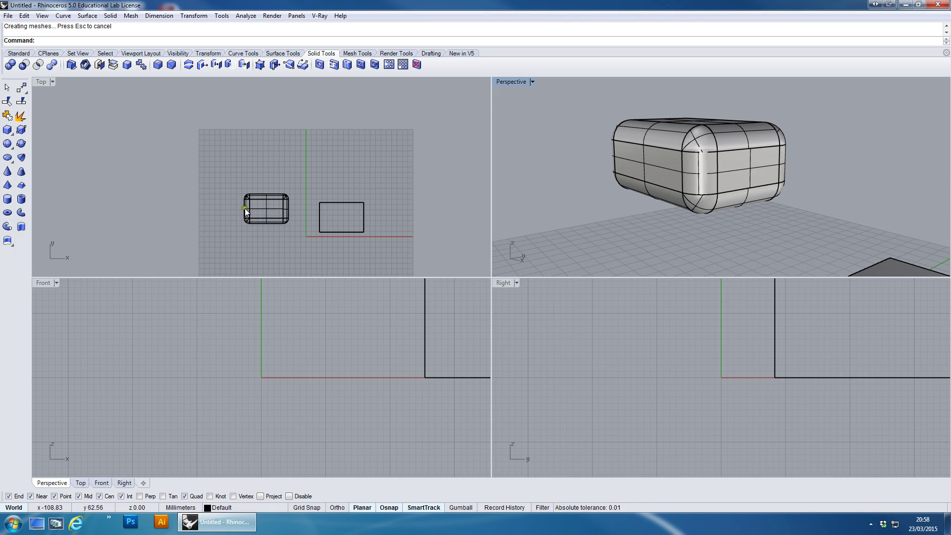
pyautogui.hotkey('ctrl', 'z')
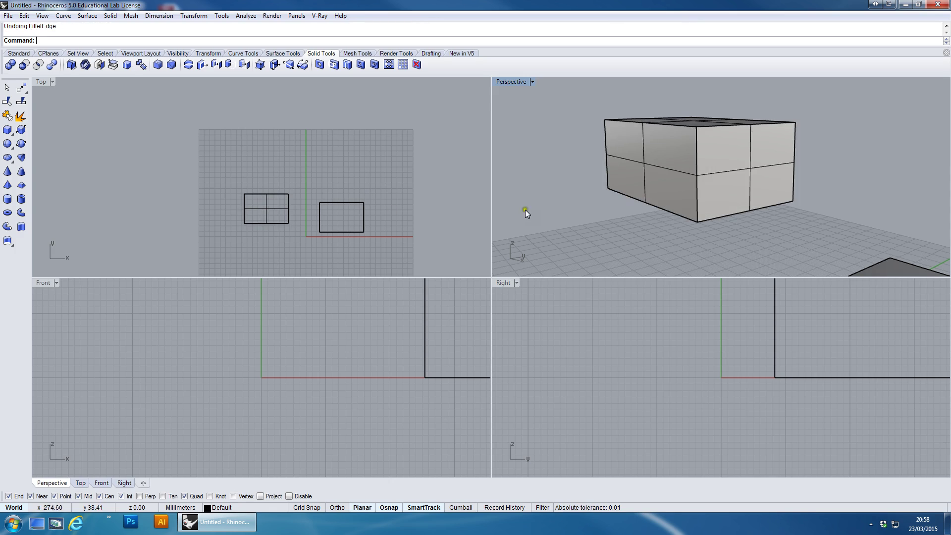
# Lower the polysurface box in the Front view so it sits about level with the extruded box
pyautogui.scroll(-5, 394, 346)
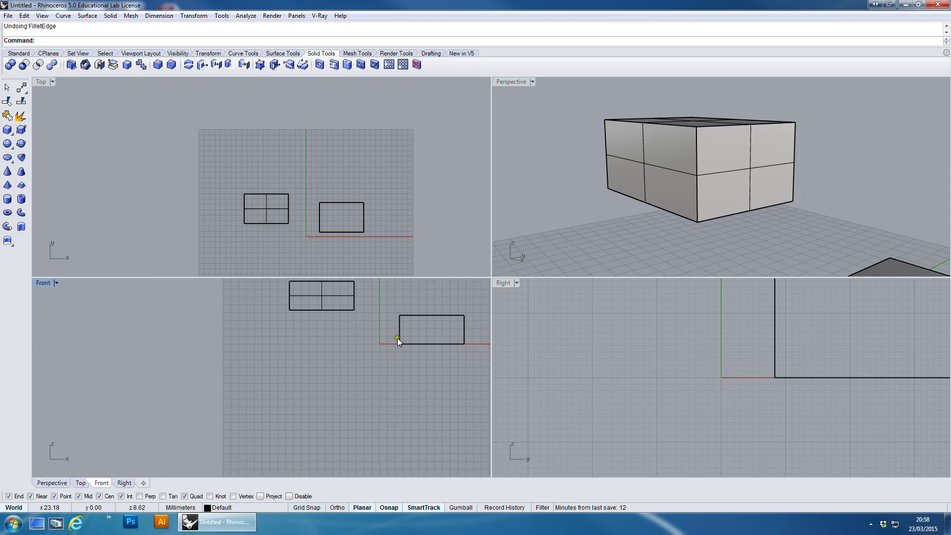
pyautogui.moveTo(396, 338); pyautogui.dragTo(326, 387, button='right')
pyautogui.moveTo(269, 342); pyautogui.dragTo(273, 375)
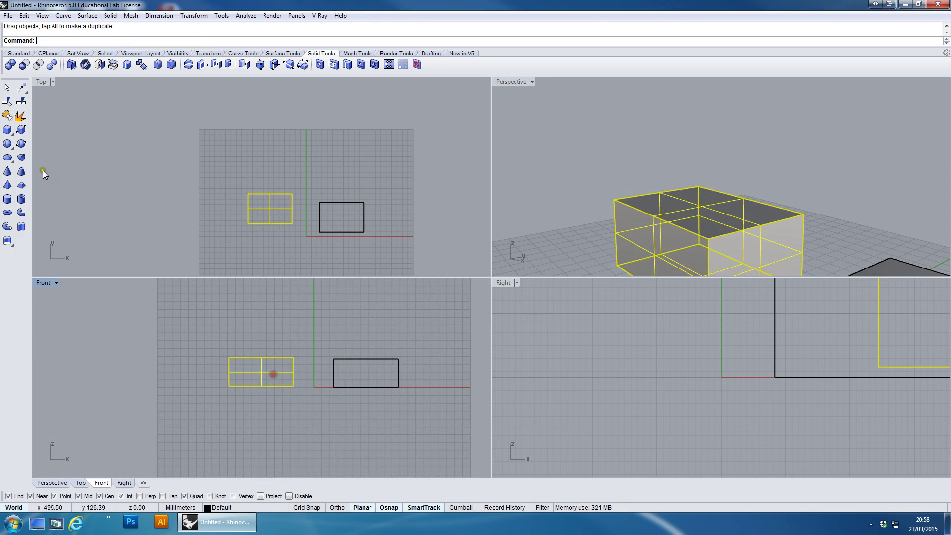
# Add a vertical dimension for the extruded box's height in the Front view, read it, and deselect the polysurface box
pyautogui.click(19, 53)
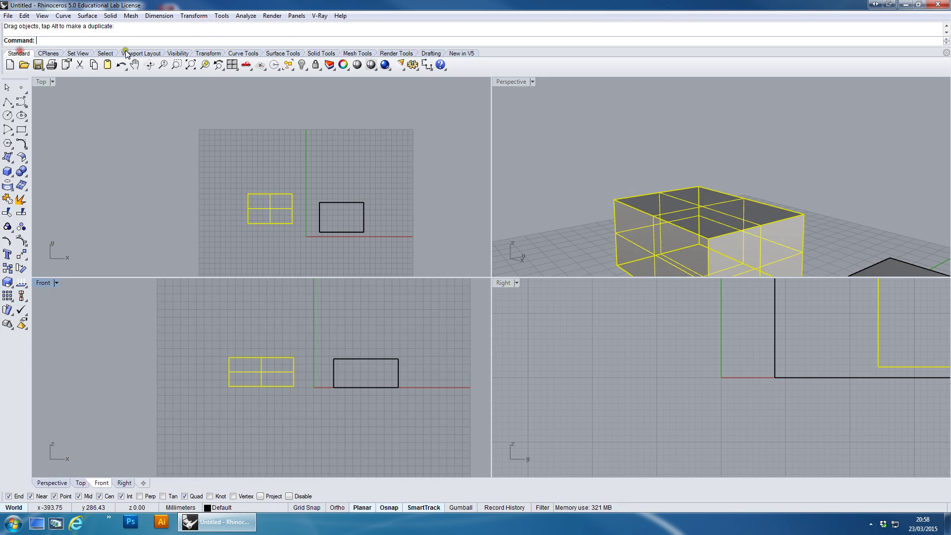
pyautogui.click(426, 64)
pyautogui.click(400, 357)
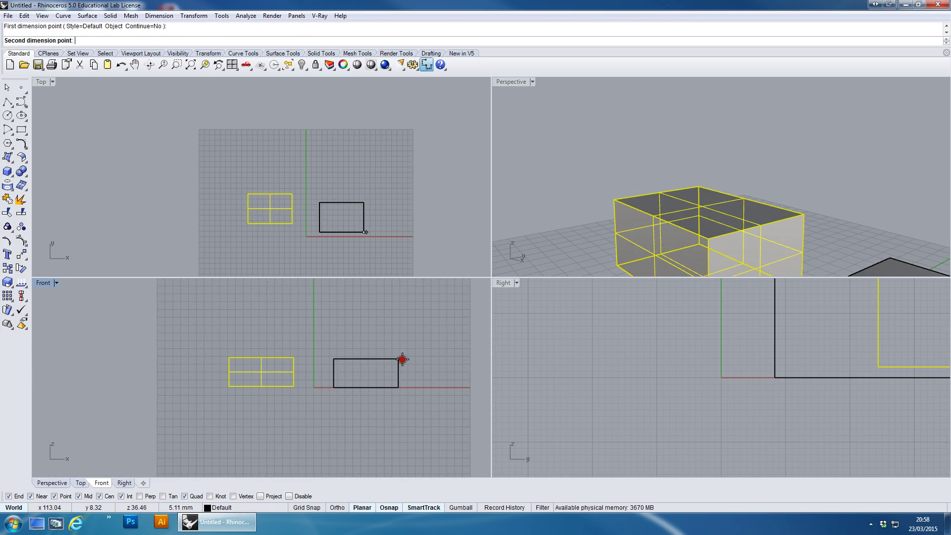
pyautogui.click(401, 386)
pyautogui.click(413, 378)
pyautogui.scroll(5, 421, 378)
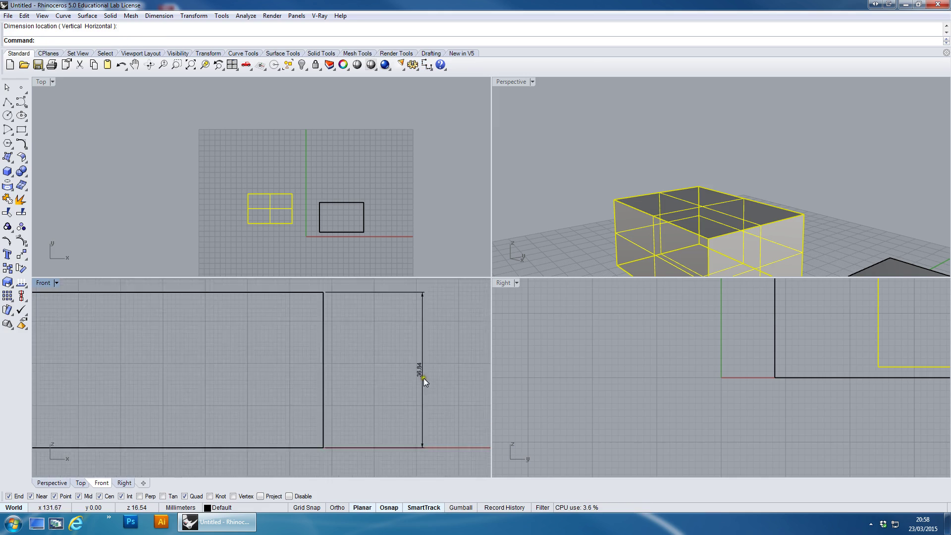
pyautogui.scroll(-3, 411, 372)
pyautogui.scroll(5, 409, 372)
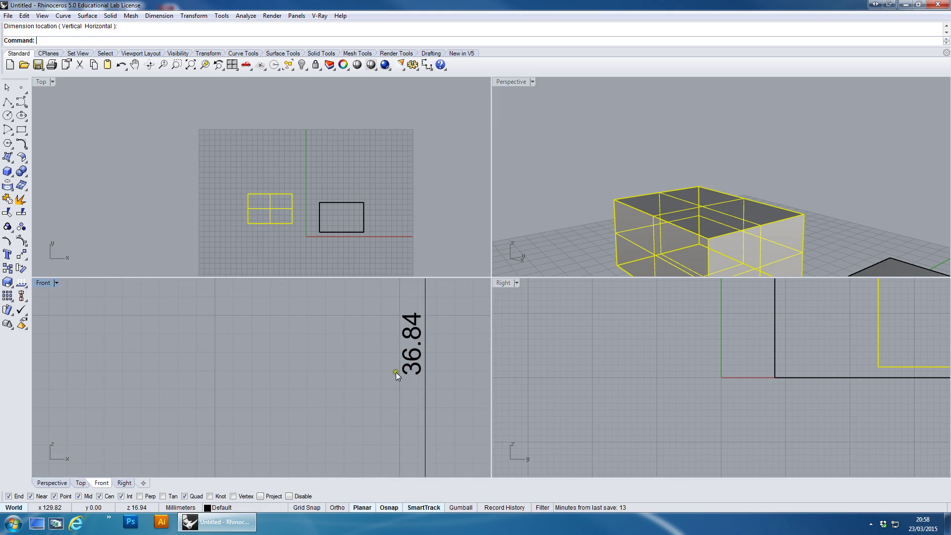
pyautogui.scroll(-5, 399, 372)
pyautogui.scroll(-3, 367, 388)
pyautogui.click(324, 303)
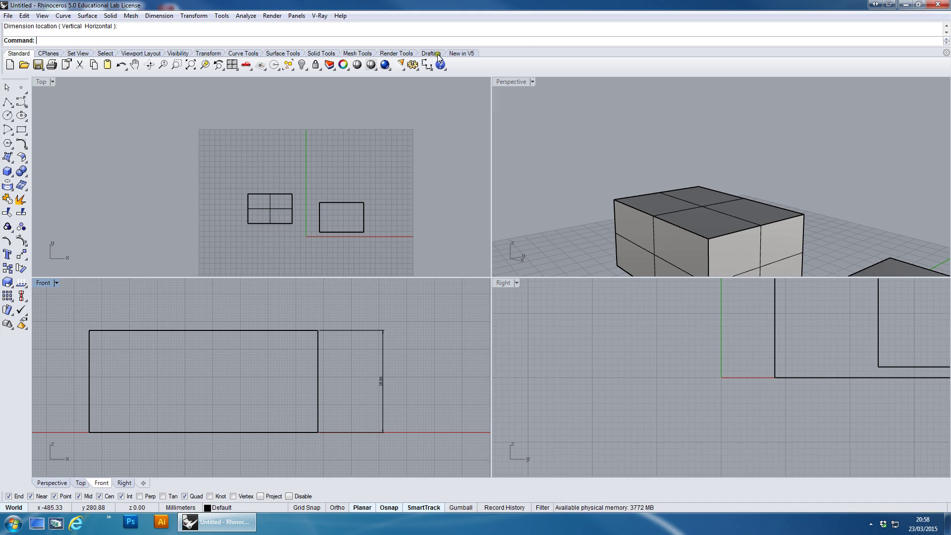
pyautogui.click(322, 53)
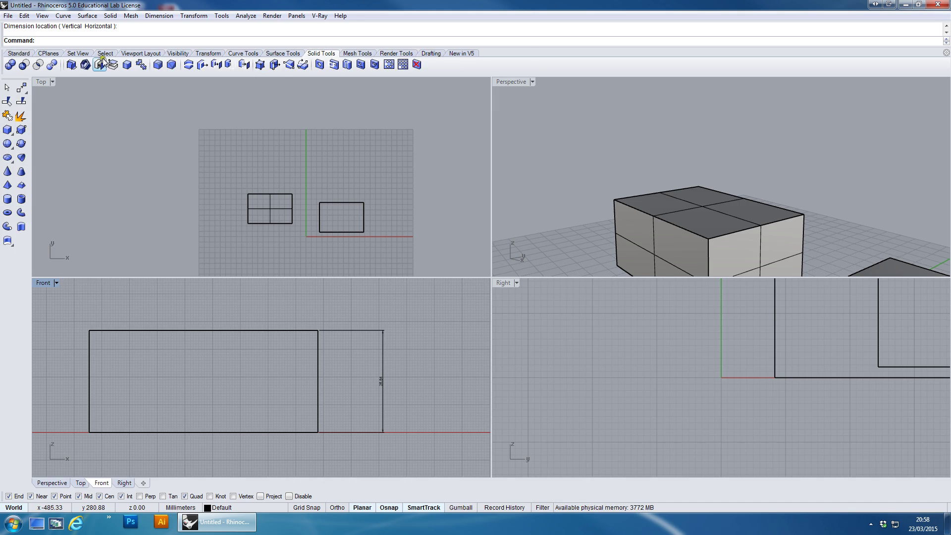
pyautogui.click(158, 65)
pyautogui.scroll(-5, 269, 194)
pyautogui.moveTo(276, 212); pyautogui.dragTo(288, 227)
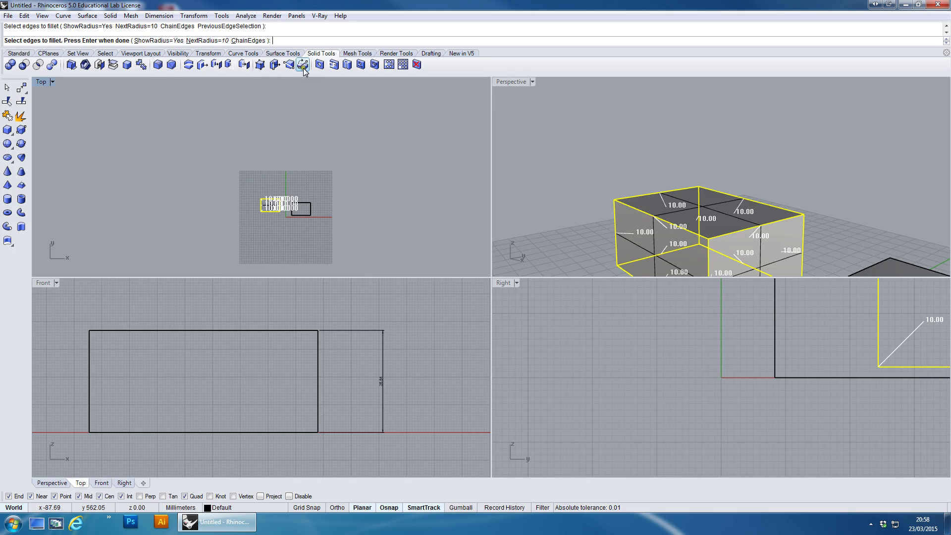
pyautogui.press('Escape')
# Fillet all edges of the polysurface box with an 18 mm radius, inspect the result up close, and undo the fillet
pyautogui.click(157, 65)
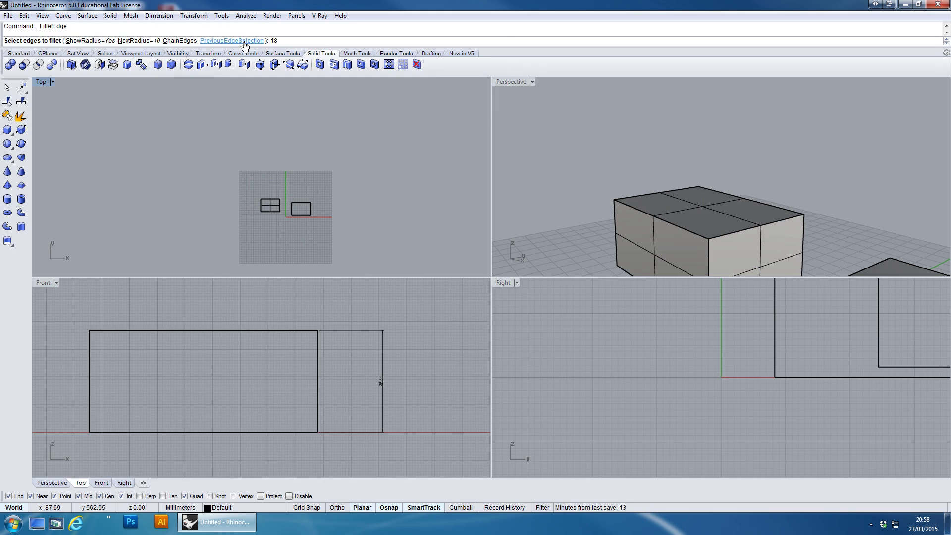
pyautogui.press('Return')
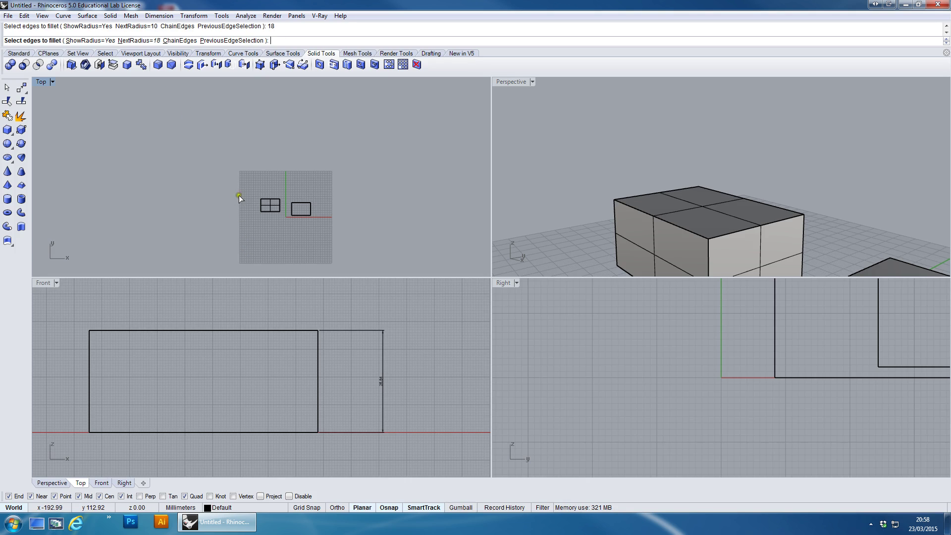
pyautogui.moveTo(281, 216); pyautogui.dragTo(280, 217)
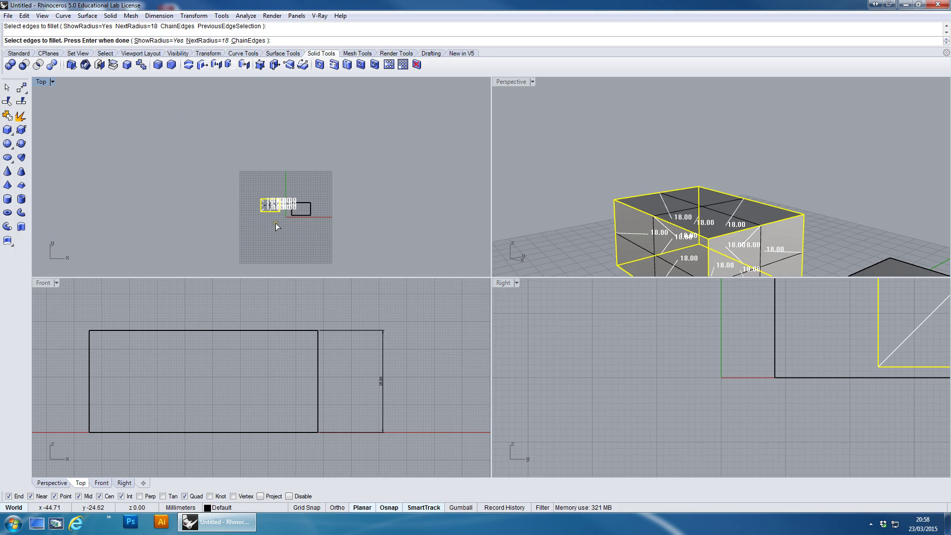
pyautogui.press('Return')
pyautogui.press('Return')
pyautogui.moveTo(719, 236); pyautogui.dragTo(716, 192, button='right')
pyautogui.scroll(5, 675, 233)
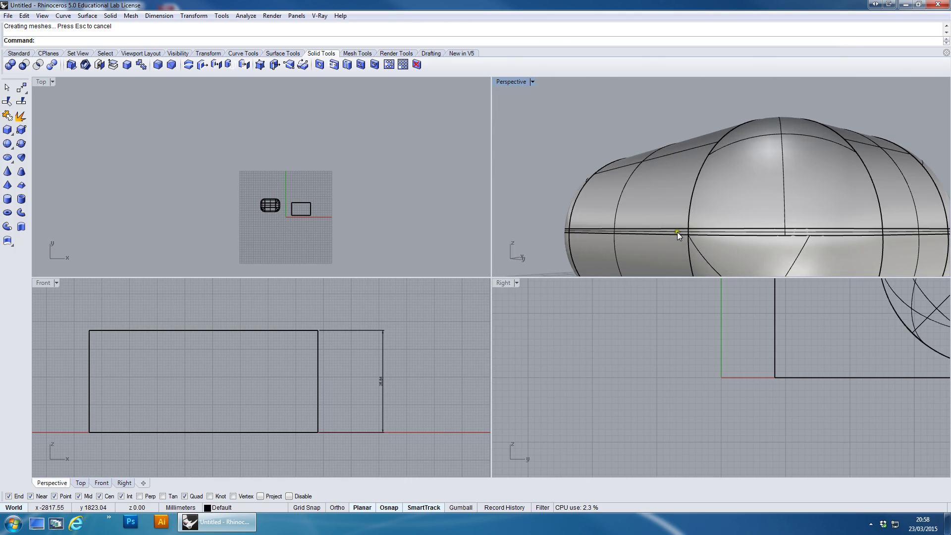
pyautogui.click(275, 177)
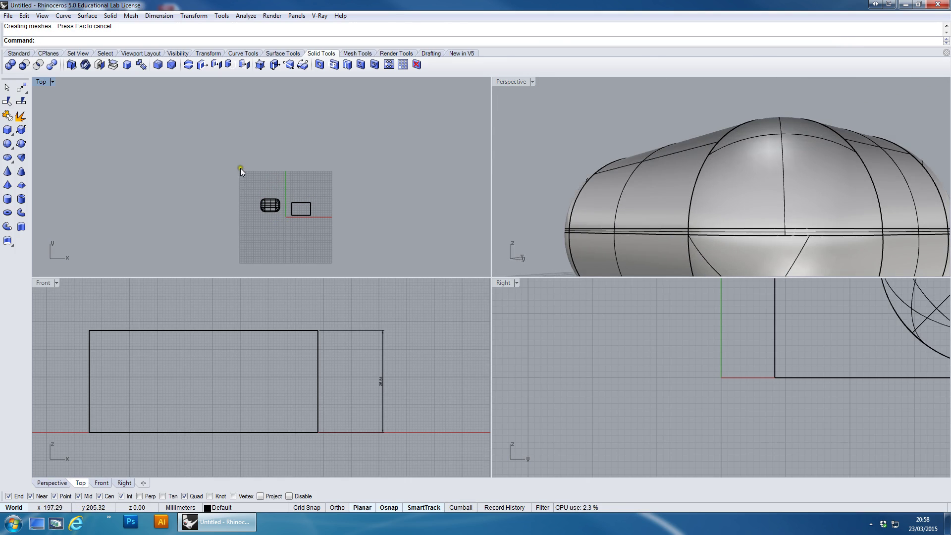
pyautogui.hotkey('ctrl', 'z')
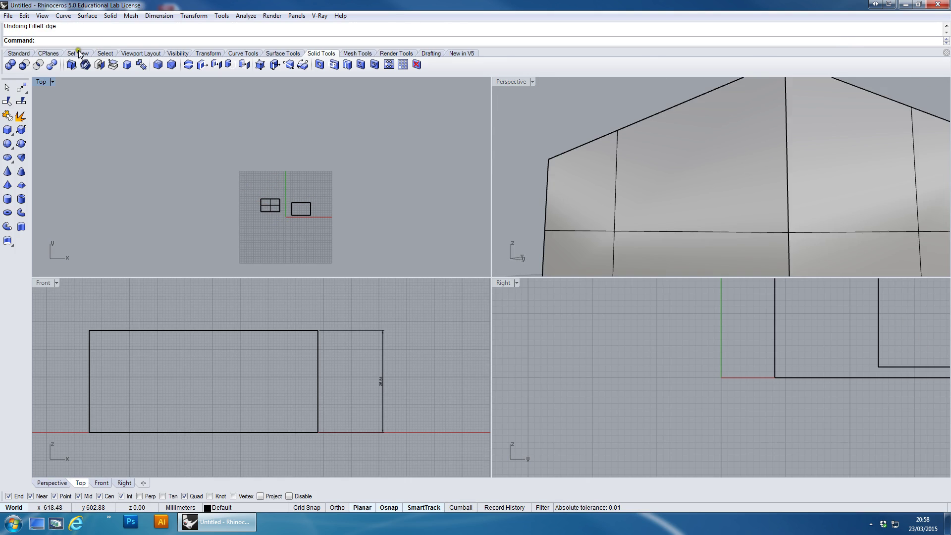
# Try to fillet all edges of the polysurface box with a 19 mm radius, inspect the result, and undo it
pyautogui.rightClick(94, 155)
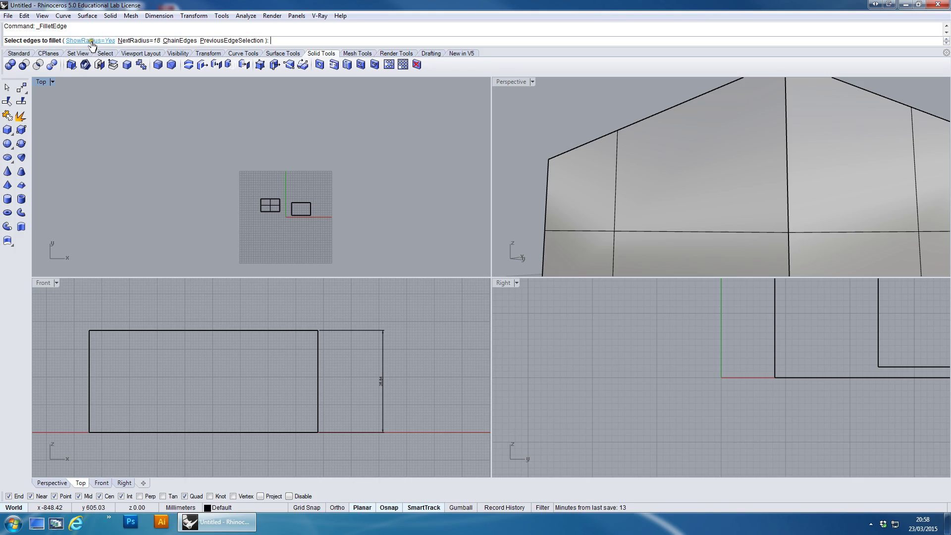
pyautogui.write('19')
pyautogui.press('Return')
pyautogui.scroll(5, 288, 223)
pyautogui.moveTo(199, 176); pyautogui.dragTo(320, 261)
pyautogui.press('Return')
pyautogui.press('Return')
pyautogui.moveTo(564, 227); pyautogui.dragTo(716, 154, button='right')
pyautogui.moveTo(729, 187); pyautogui.dragTo(647, 206, button='right')
pyautogui.scroll(5, 643, 207)
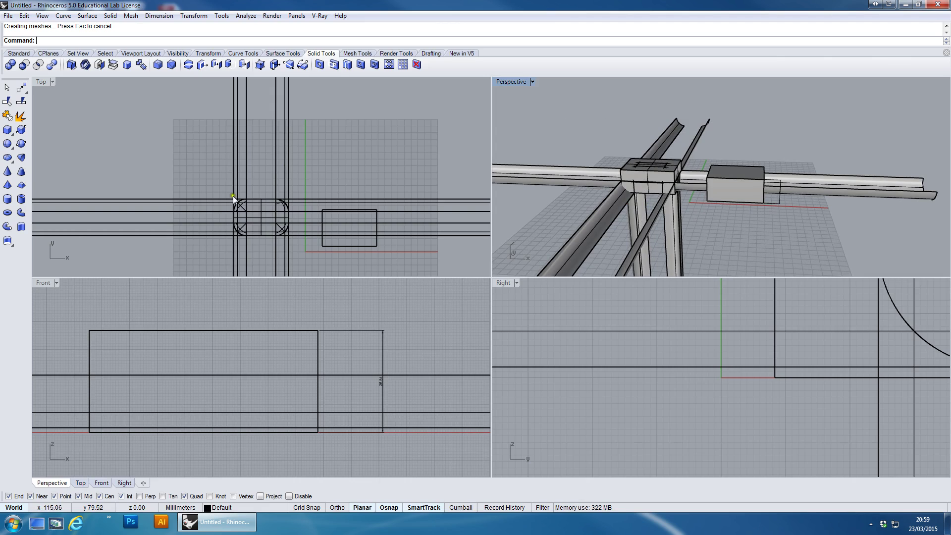
pyautogui.scroll(-3, 257, 188)
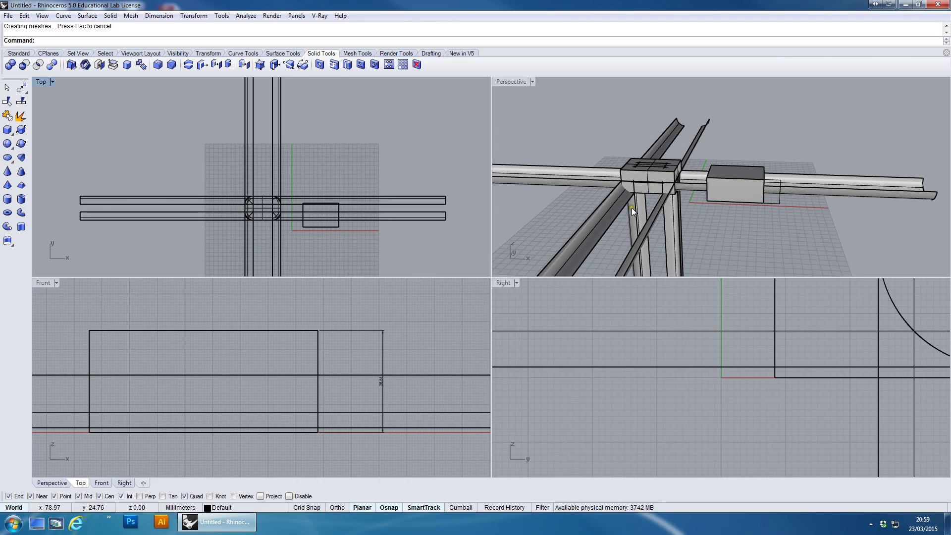
pyautogui.hotkey('ctrl', 'z')
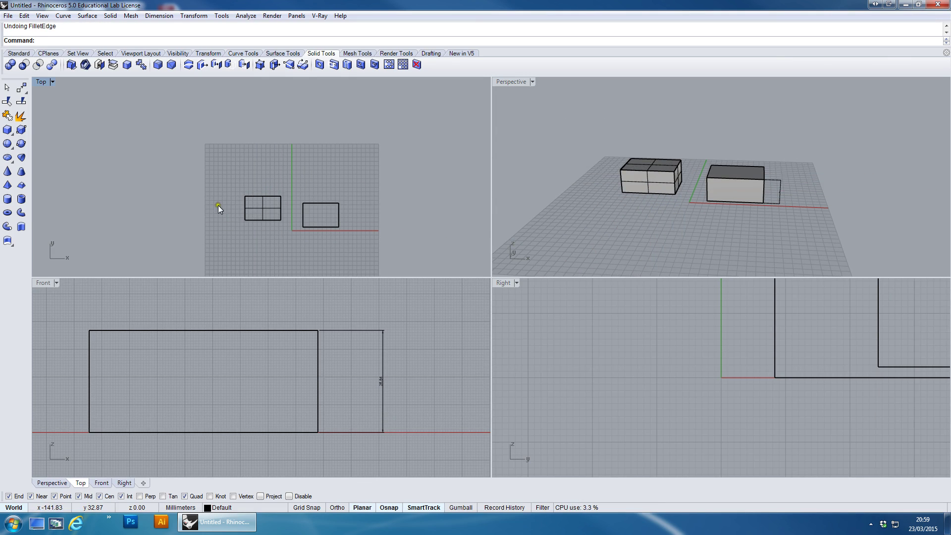
# Review the height dimension beside the extruded box in the Front view and delete it
pyautogui.scroll(2, 403, 404)
pyautogui.scroll(2, 403, 404)
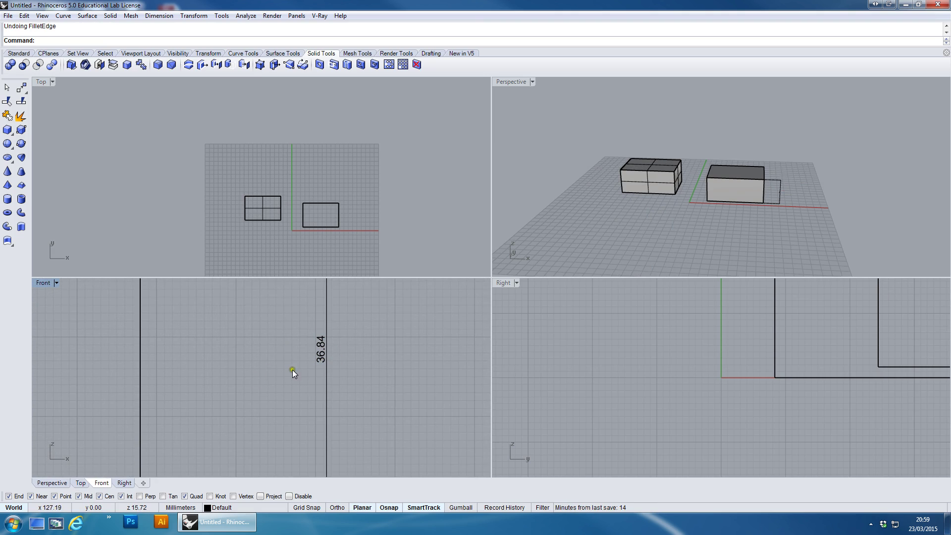
pyautogui.scroll(-4, 241, 356)
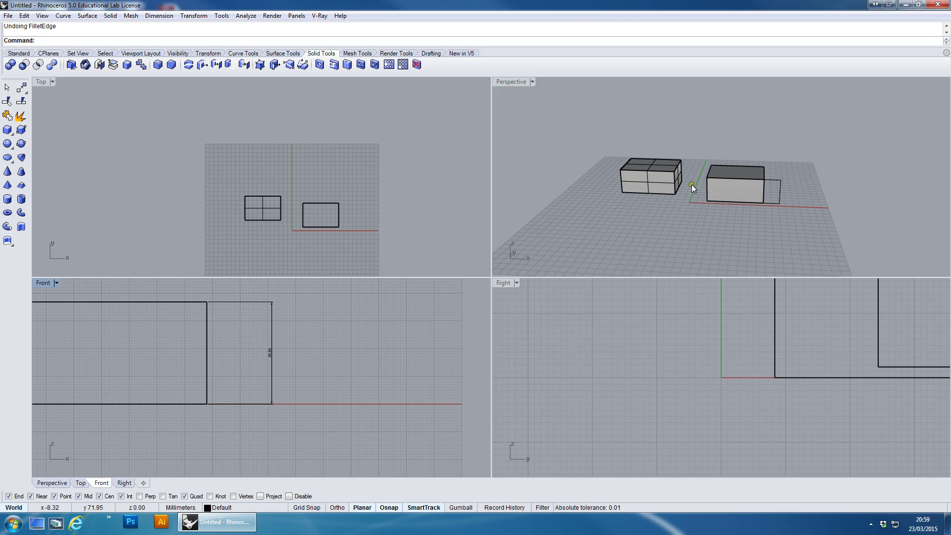
pyautogui.scroll(-3, 186, 379)
pyautogui.moveTo(182, 376); pyautogui.dragTo(272, 396, button='right')
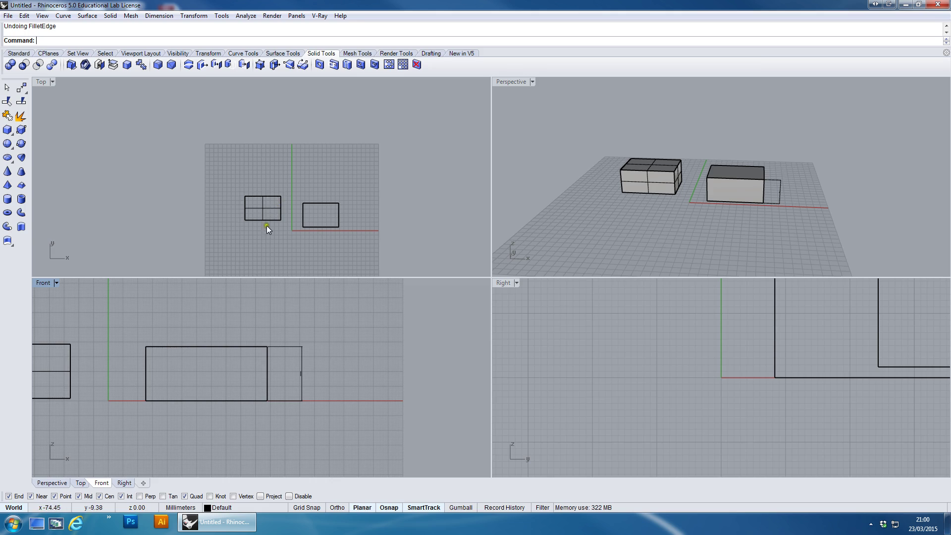
pyautogui.scroll(-2, 225, 367)
pyautogui.scroll(-1, 286, 405)
pyautogui.click(295, 359)
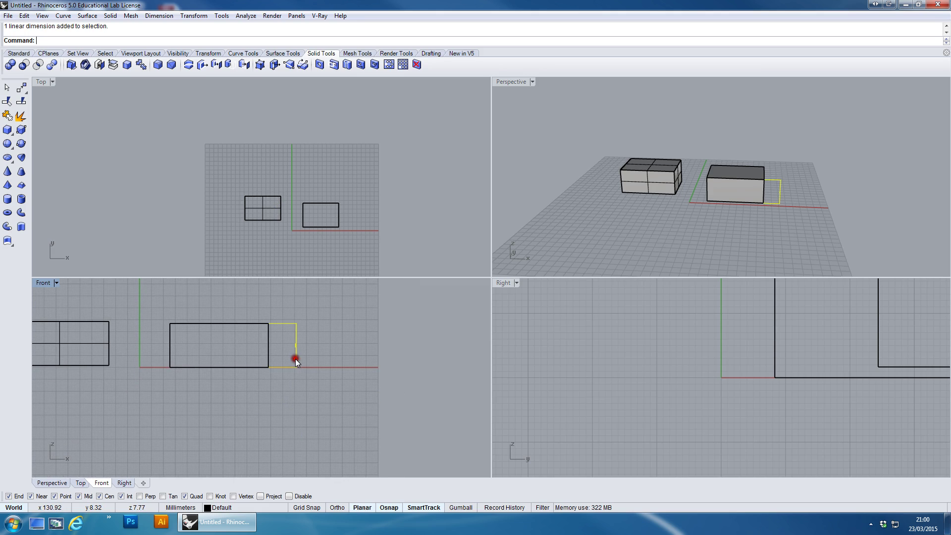
pyautogui.press('Delete')
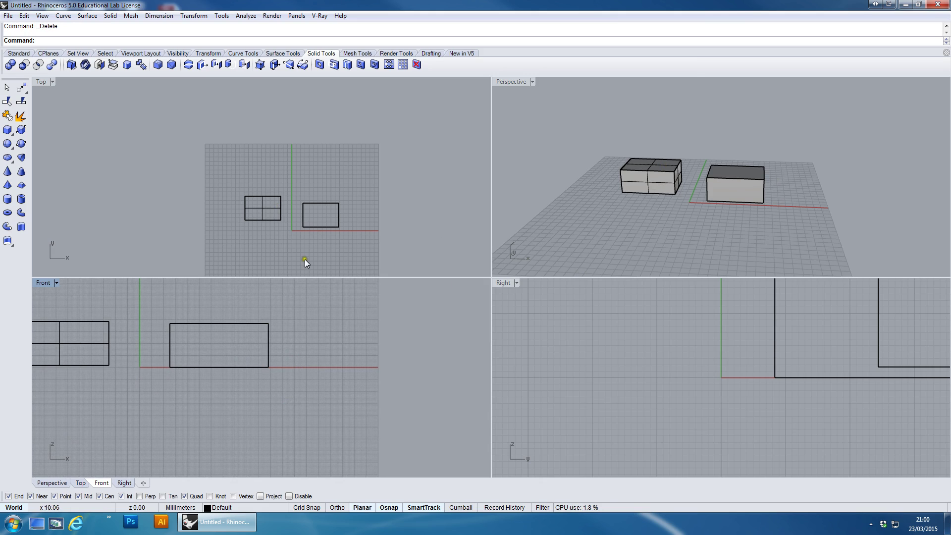
# Turn on the extruded box's solid points and lower its top front right corner to about half the box height
pyautogui.moveTo(744, 192); pyautogui.dragTo(610, 212, button='right')
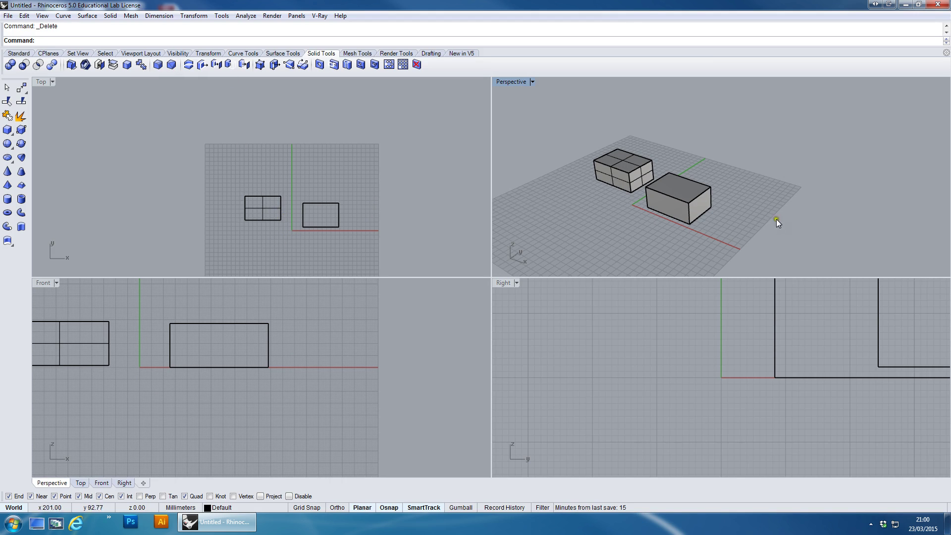
pyautogui.click(687, 205)
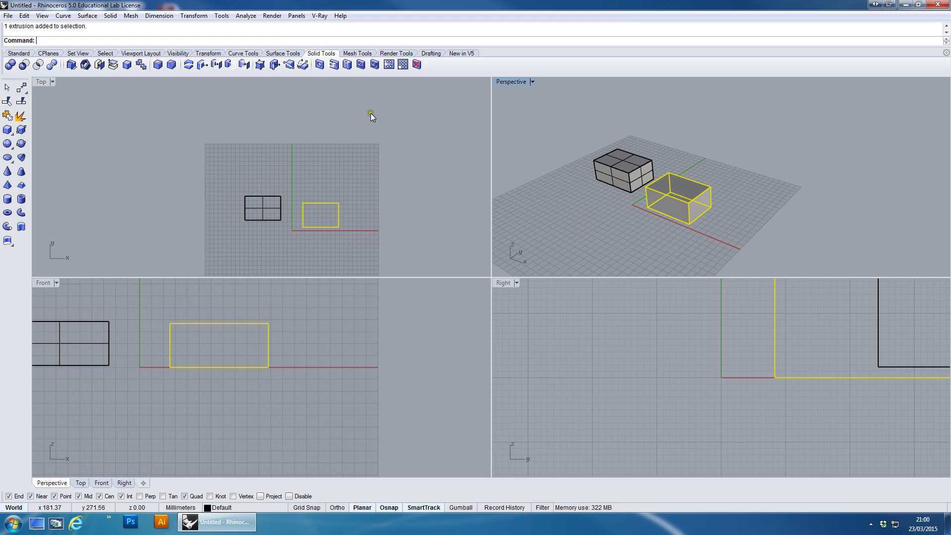
pyautogui.click(261, 67)
pyautogui.click(688, 203)
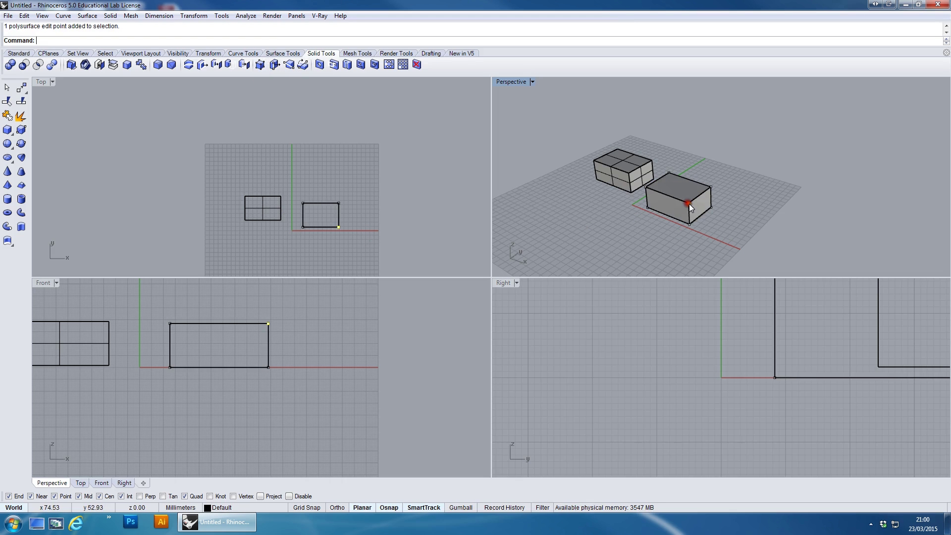
pyautogui.moveTo(267, 325); pyautogui.dragTo(289, 341)
# Inspect the edited box's sloping top and deformed faces from several angles in the Perspective view
pyautogui.moveTo(705, 223); pyautogui.dragTo(637, 212, button='right')
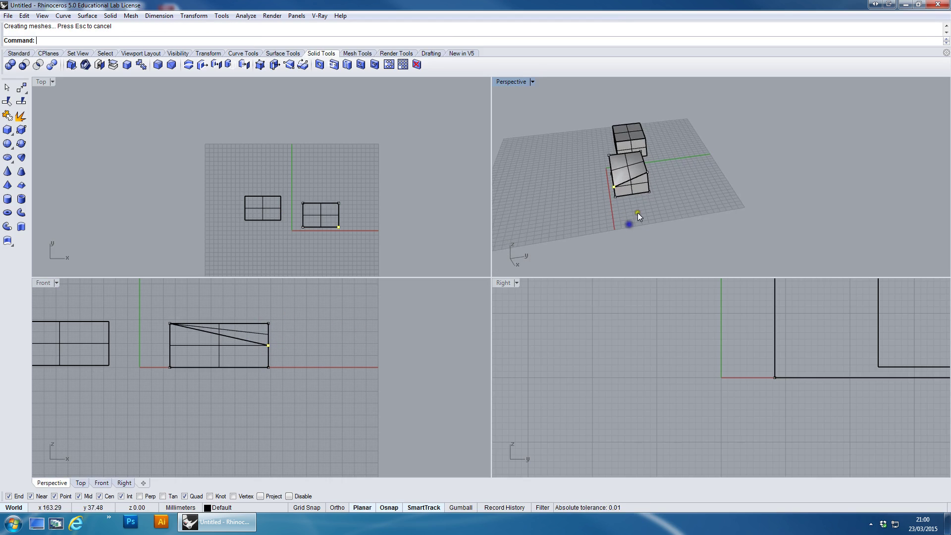
pyautogui.scroll(6, 624, 200)
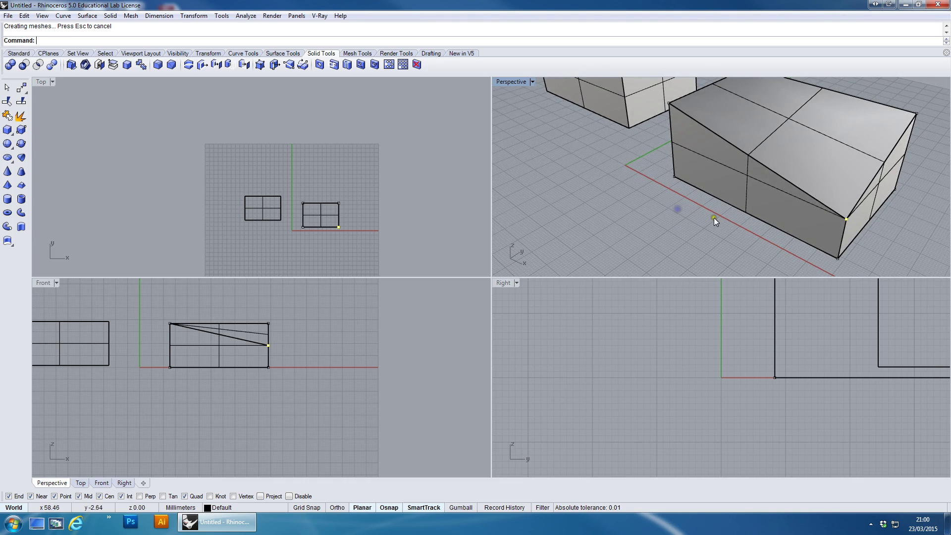
pyautogui.moveTo(720, 215)
pyautogui.mouseDown(button='right')
pyautogui.moveTo(723, 233)
pyautogui.moveTo(717, 218)
pyautogui.mouseUp(button='right')
pyautogui.scroll(-5, 703, 221)
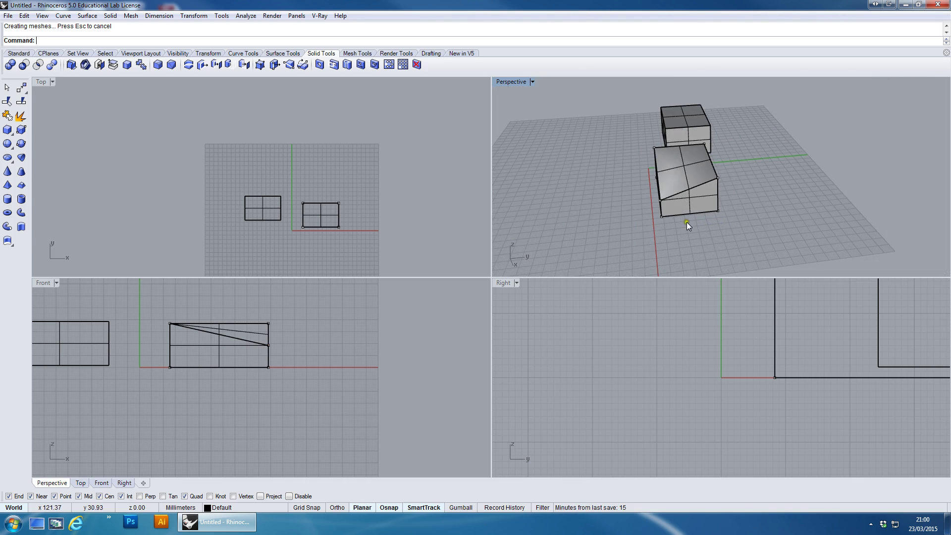
pyautogui.moveTo(647, 211)
pyautogui.mouseDown(button='right')
pyautogui.moveTo(756, 215)
pyautogui.moveTo(686, 220)
pyautogui.moveTo(658, 204)
pyautogui.mouseUp(button='right')
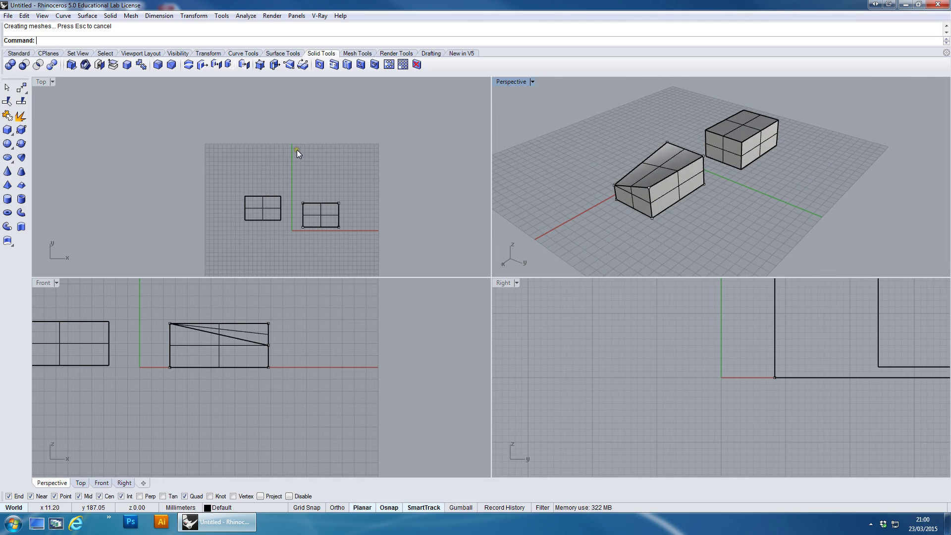
pyautogui.moveTo(671, 191); pyautogui.dragTo(630, 189, button='right')
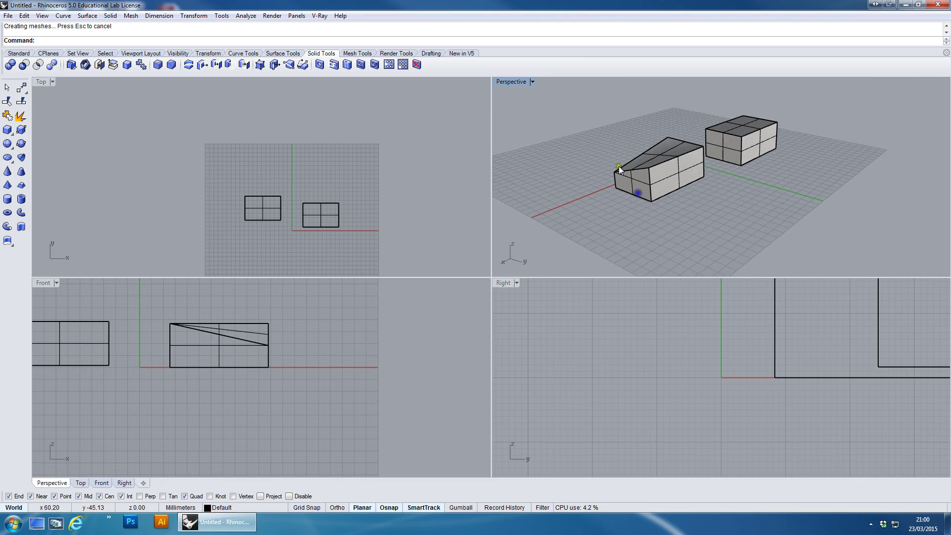
pyautogui.moveTo(661, 150); pyautogui.dragTo(652, 201, button='right')
# Start an edge fillet with a 10 mm radius and select the edges around the edited box's left and back faces
pyautogui.click(158, 64)
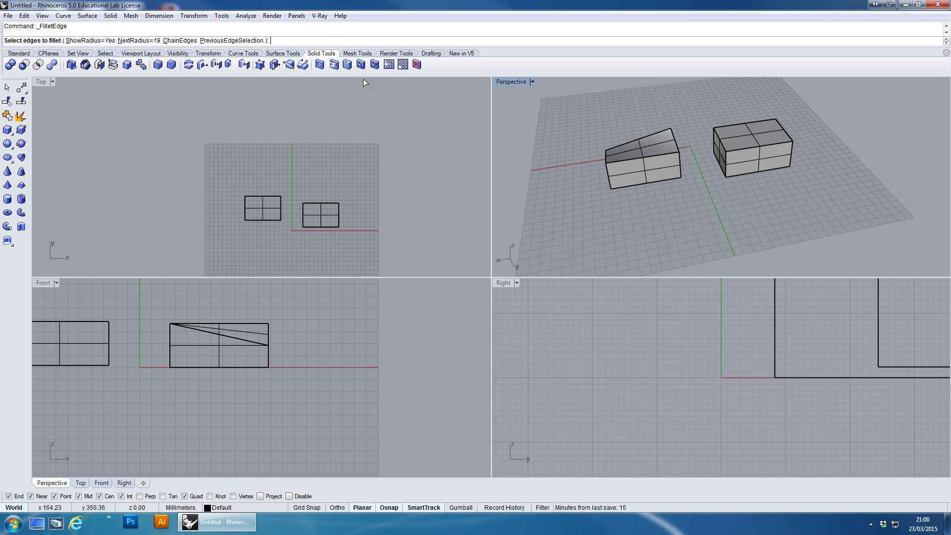
pyautogui.write('10')
pyautogui.press('Return')
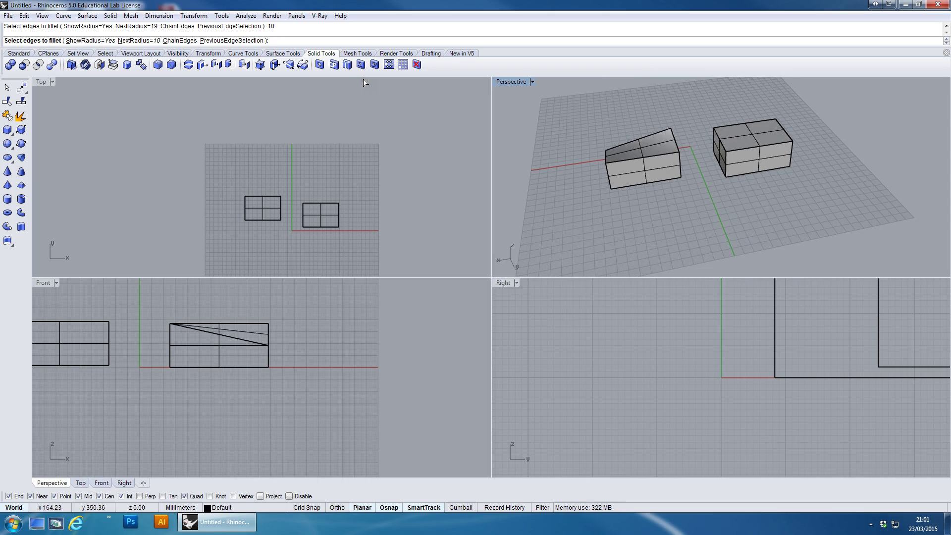
pyautogui.click(655, 155)
pyautogui.click(606, 178)
pyautogui.click(625, 186)
pyautogui.click(681, 171)
pyautogui.moveTo(682, 171); pyautogui.dragTo(645, 148, button='right')
pyautogui.click(677, 136)
pyautogui.click(679, 159)
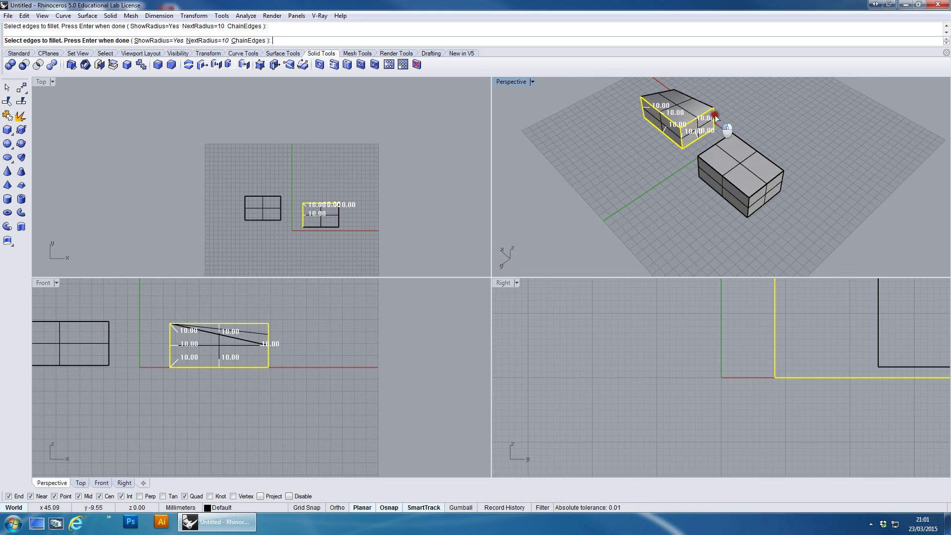
pyautogui.click(714, 128)
pyautogui.moveTo(714, 128); pyautogui.dragTo(681, 203, button='right')
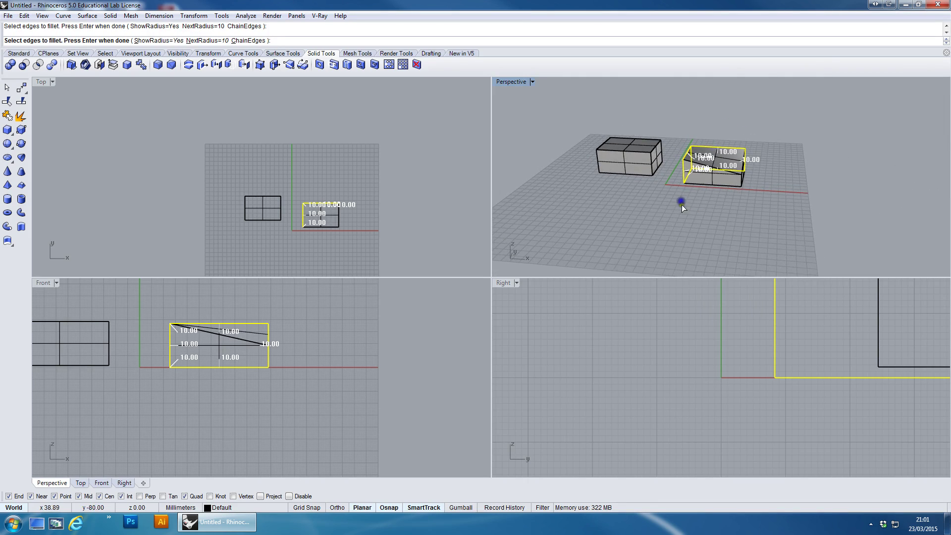
# Set the next fillet radius to 4 mm, select the edited box's remaining edges, and complete the fillet
pyautogui.click(208, 41)
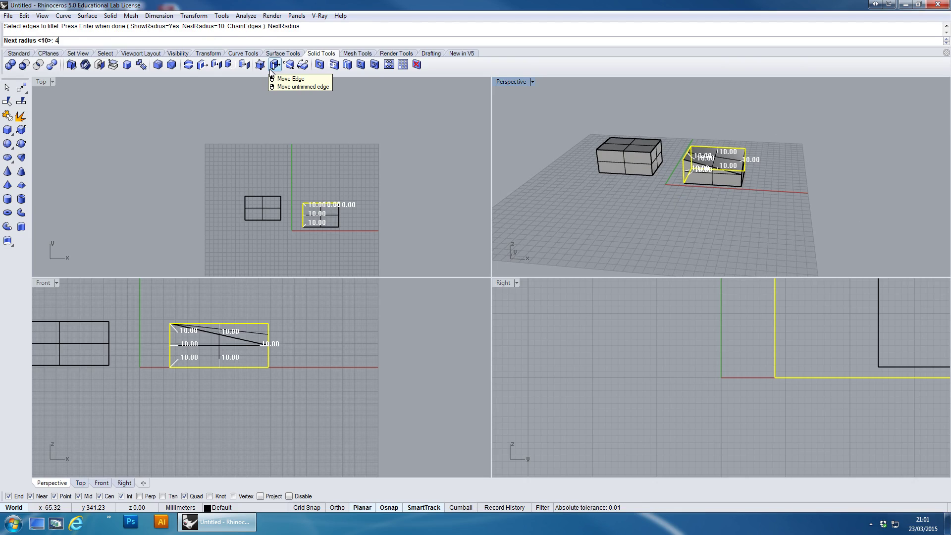
pyautogui.press('Return')
pyautogui.click(699, 168)
pyautogui.click(737, 183)
pyautogui.click(744, 176)
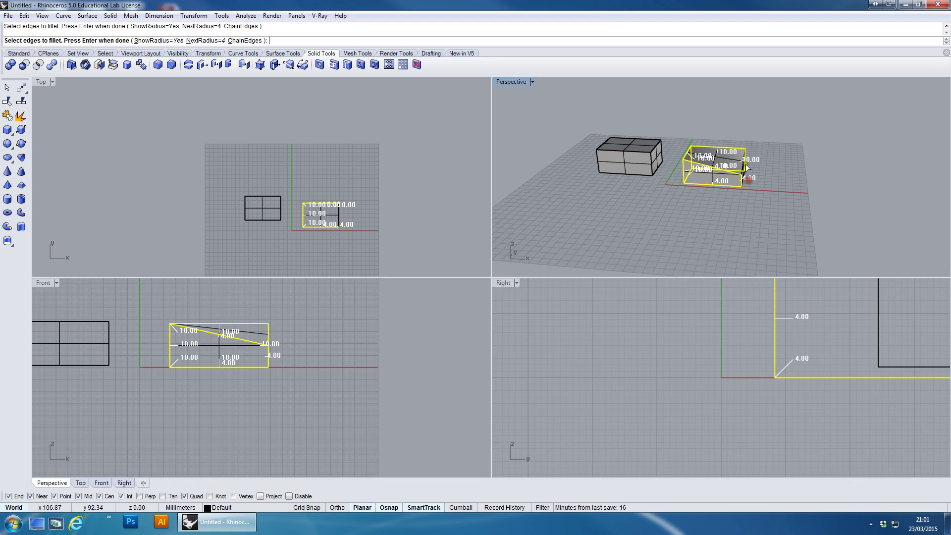
pyautogui.click(748, 173)
pyautogui.moveTo(748, 176); pyautogui.dragTo(870, 216, button='right')
pyautogui.click(782, 207)
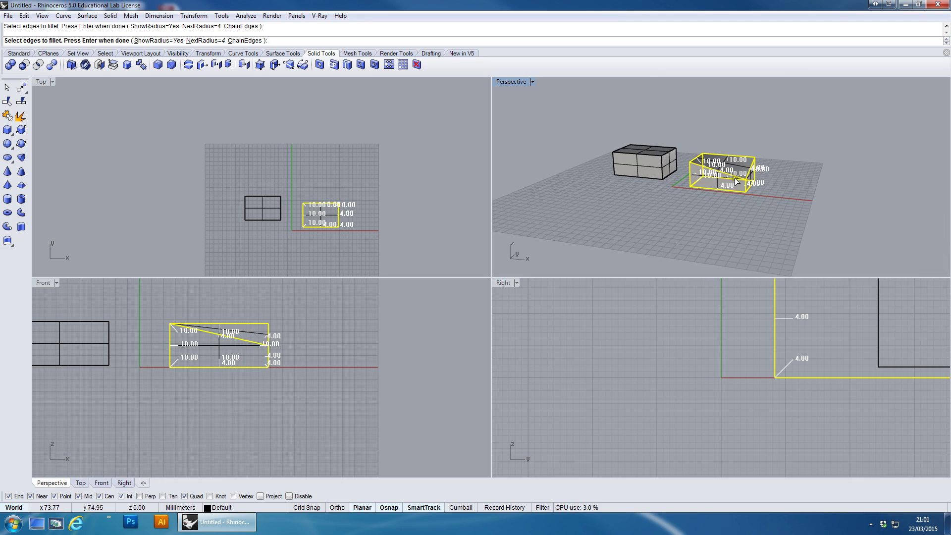
pyautogui.rightClick(721, 219)
pyautogui.rightClick(720, 220)
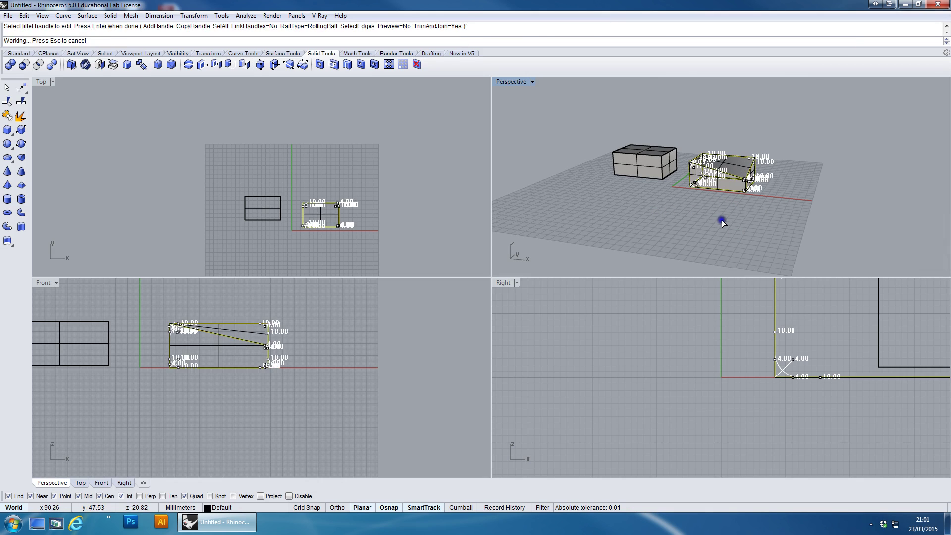
# Examine the edited box's mixed-radius fillets and corner blends up close from several angles
pyautogui.scroll(4, 751, 177)
pyautogui.moveTo(751, 177); pyautogui.dragTo(852, 206, button='right')
pyautogui.scroll(-3, 852, 206)
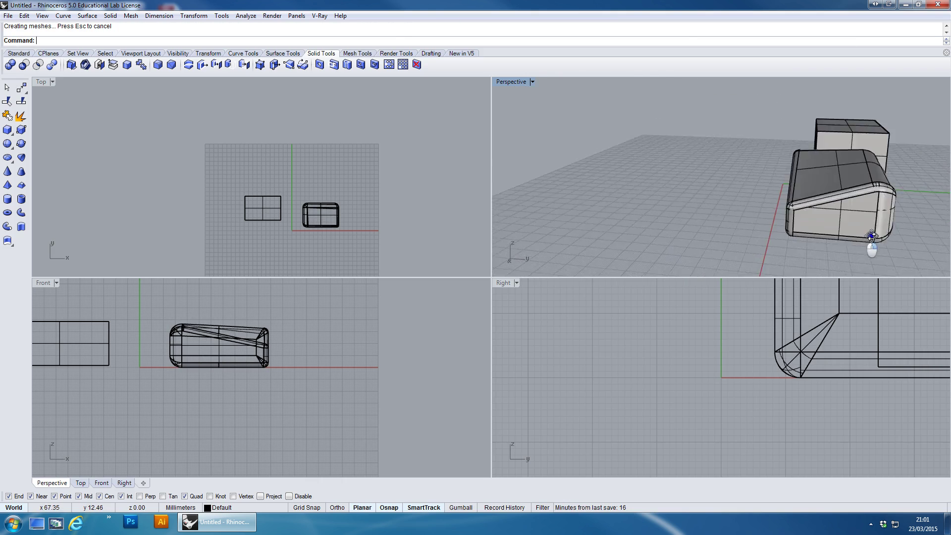
pyautogui.moveTo(861, 238); pyautogui.dragTo(411, 218, button='right')
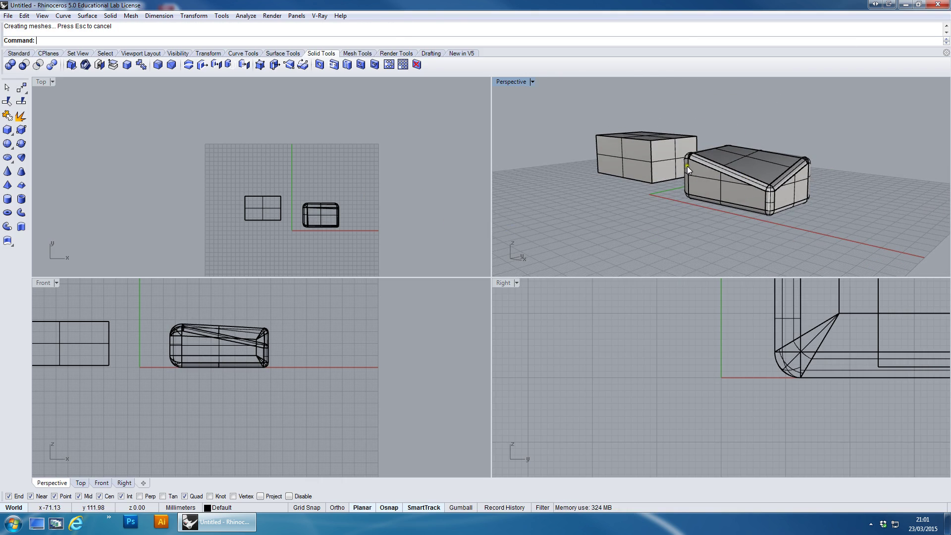
pyautogui.scroll(2, 785, 226)
pyautogui.scroll(3, 671, 185)
pyautogui.moveTo(672, 184); pyautogui.dragTo(698, 151, button='right')
pyautogui.scroll(-3, 730, 132)
pyautogui.moveTo(604, 189); pyautogui.dragTo(722, 206, button='right')
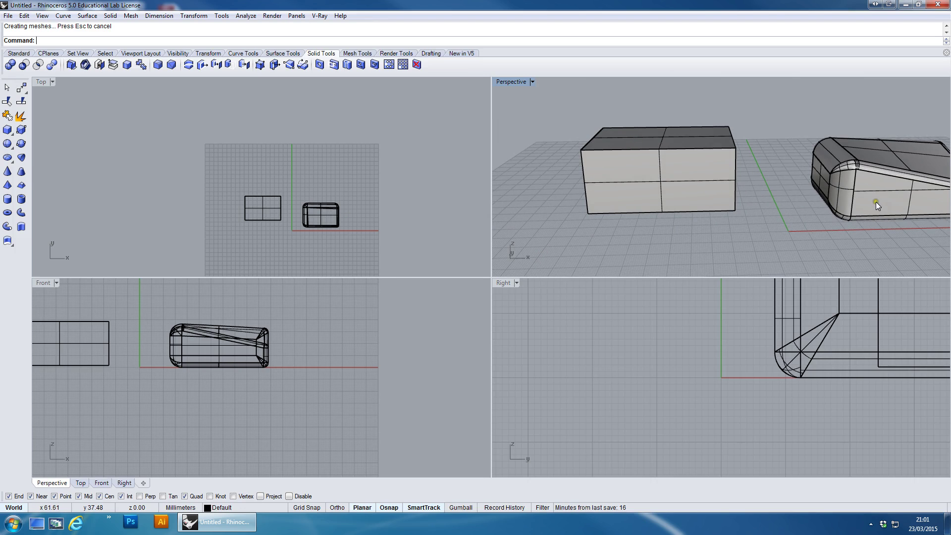
pyautogui.scroll(-5, 877, 201)
pyautogui.moveTo(878, 201); pyautogui.dragTo(792, 227, button='right')
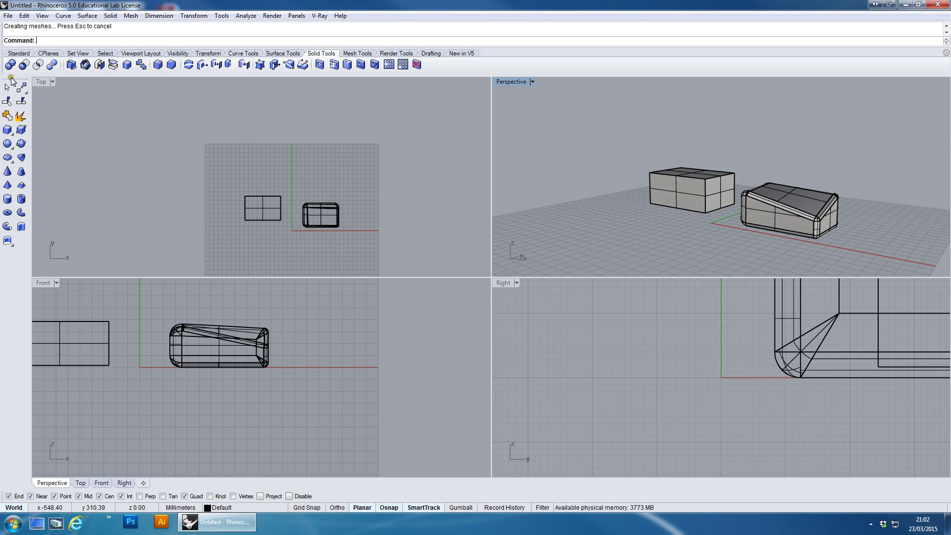
pyautogui.keyDown('ctrl'); pyautogui.moveTo(706, 172); pyautogui.dragTo(708, 229, button='right'); pyautogui.keyUp('ctrl')
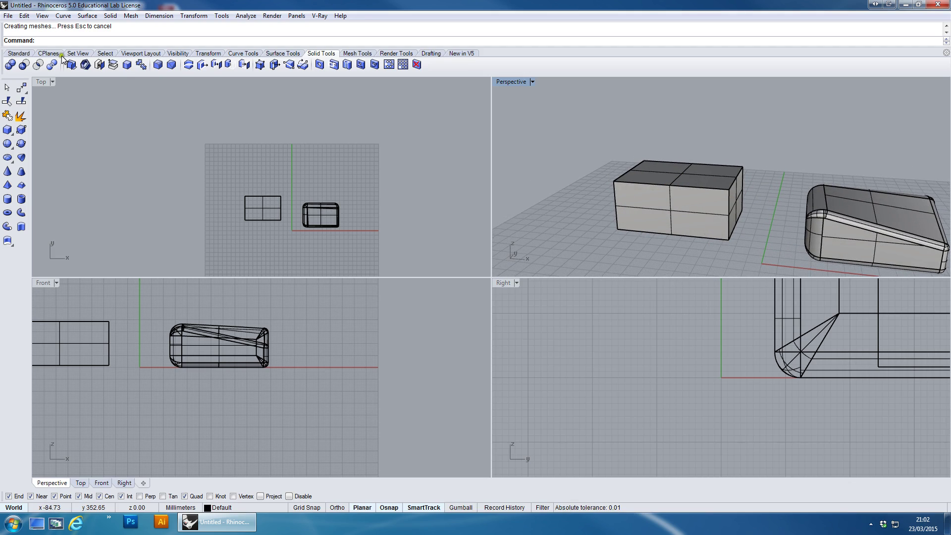
# Start an edge fillet with a 10 mm radius on the unfilleted box and select all of its edges
pyautogui.click(159, 65)
pyautogui.click(158, 66)
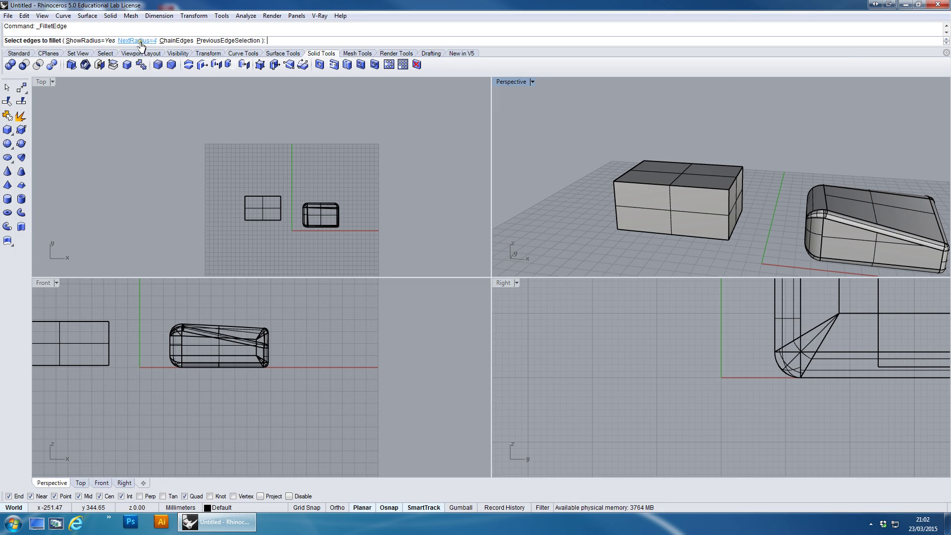
pyautogui.press('Return')
pyautogui.moveTo(578, 123); pyautogui.dragTo(784, 272)
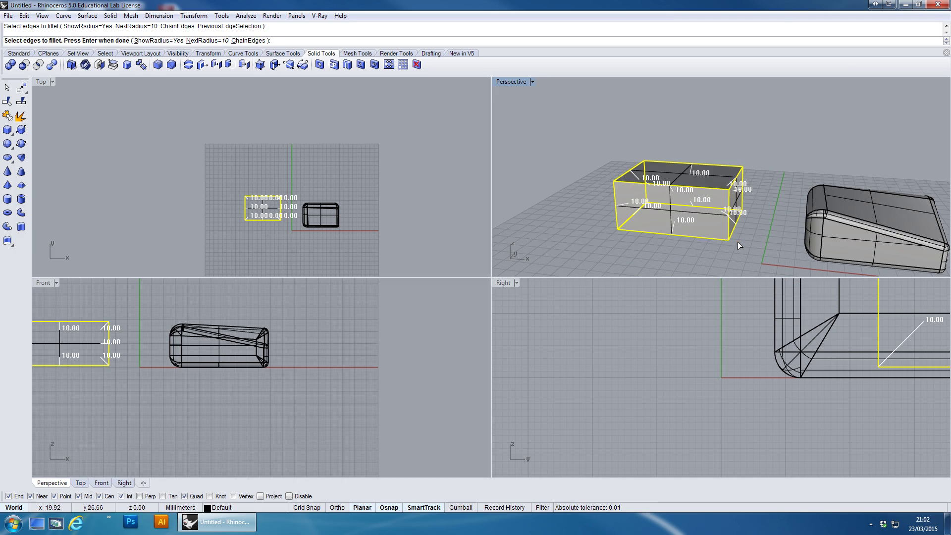
pyautogui.moveTo(648, 206); pyautogui.dragTo(645, 232, button='right')
pyautogui.moveTo(676, 235); pyautogui.dragTo(703, 238, button='right')
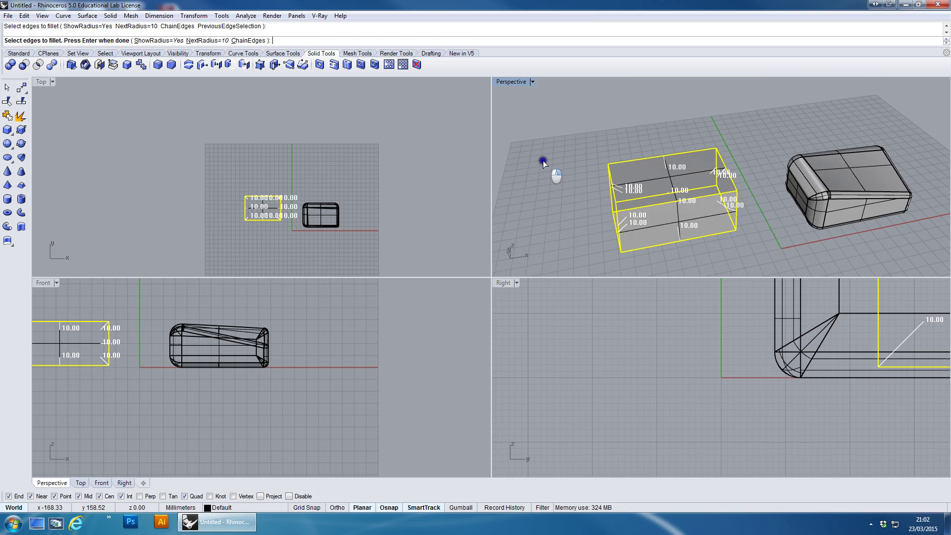
pyautogui.press('Return')
# Add fillet handles with a 5 mm radius at the midpoints of the box's four top edges
pyautogui.click(169, 41)
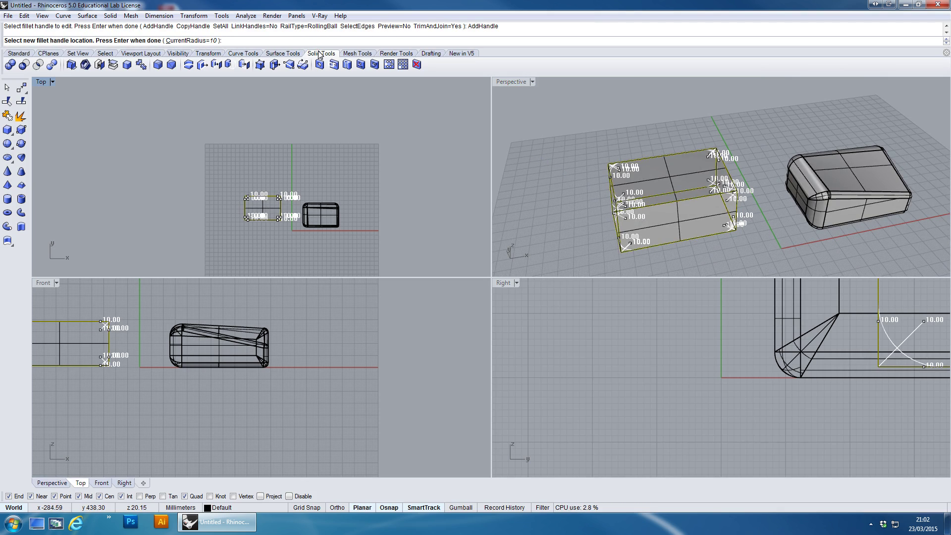
pyautogui.write('5')
pyautogui.press('Return')
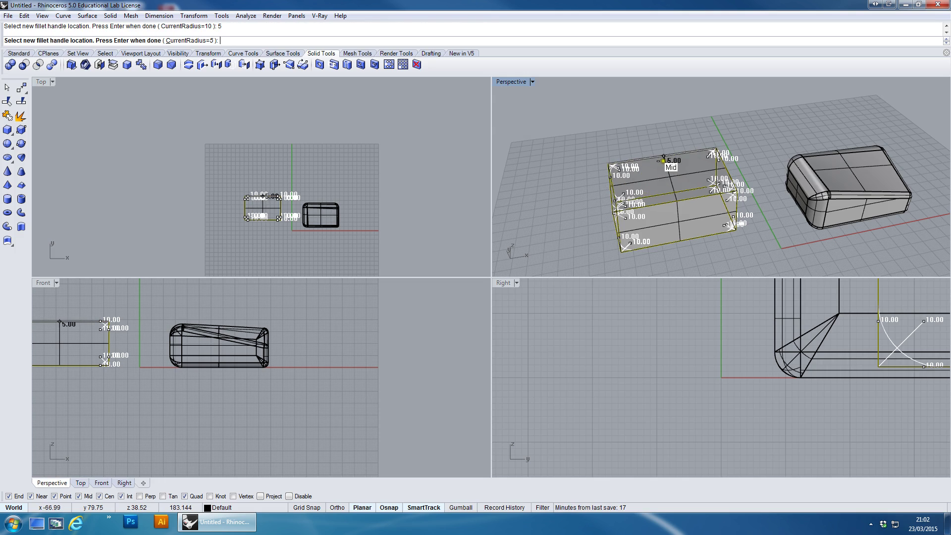
pyautogui.moveTo(664, 158); pyautogui.dragTo(647, 180, button='right')
pyautogui.click(645, 182)
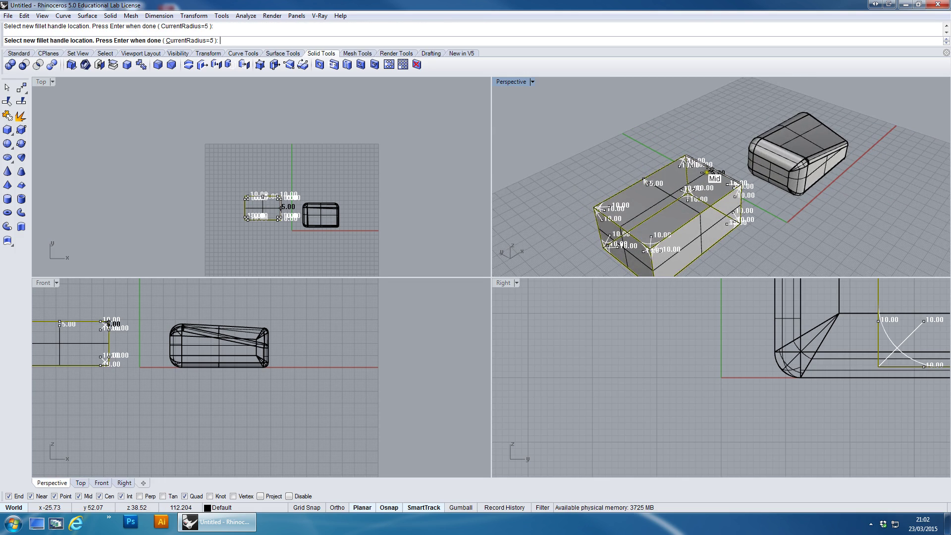
pyautogui.click(709, 178)
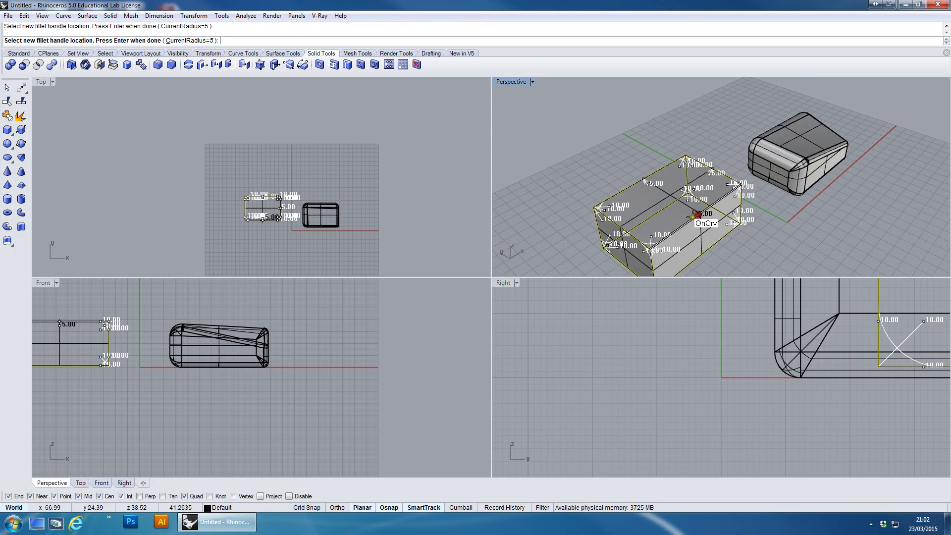
pyautogui.click(621, 227)
# Add 5 mm fillet handles at the midpoints of the box's vertical and bottom edges, complete the variable fillet, and inspect it
pyautogui.moveTo(621, 227); pyautogui.dragTo(651, 184, button='right')
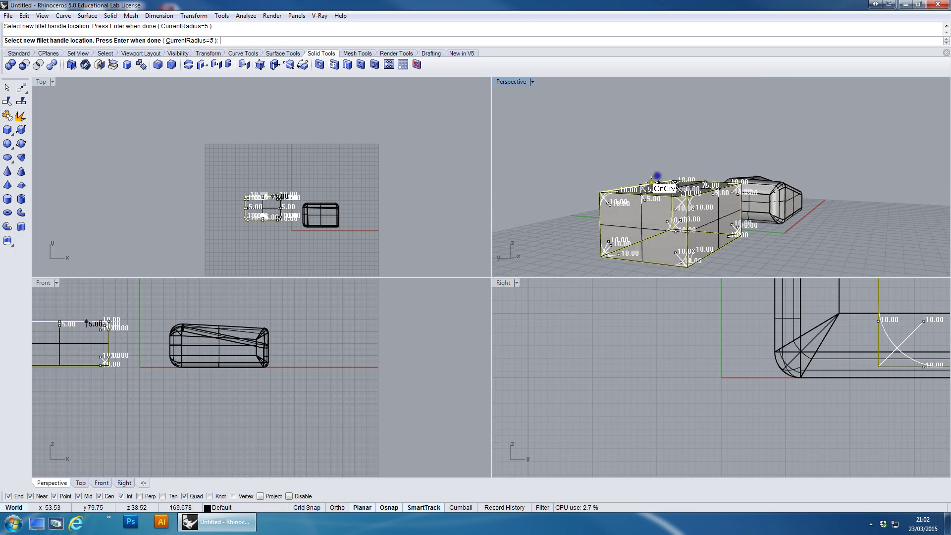
pyautogui.click(601, 224)
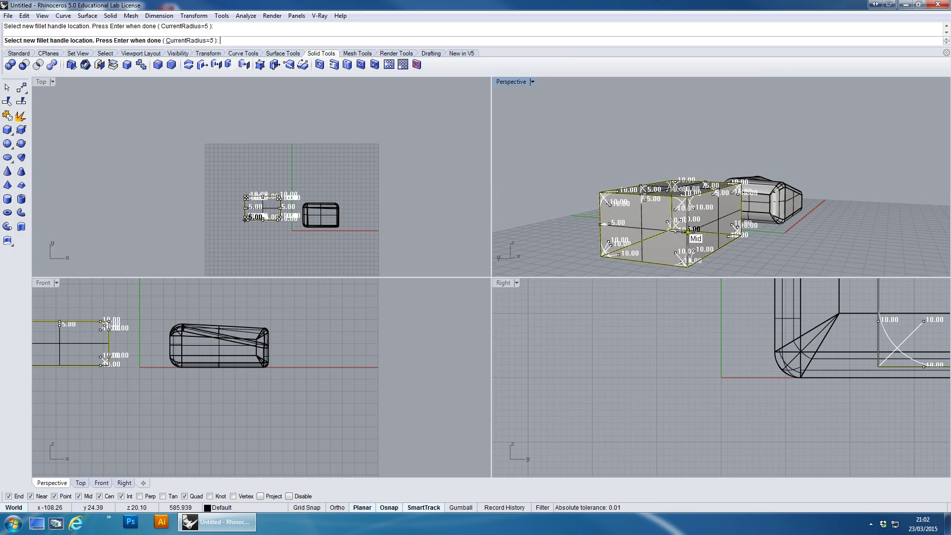
pyautogui.click(685, 230)
pyautogui.moveTo(702, 228); pyautogui.dragTo(723, 224, button='right')
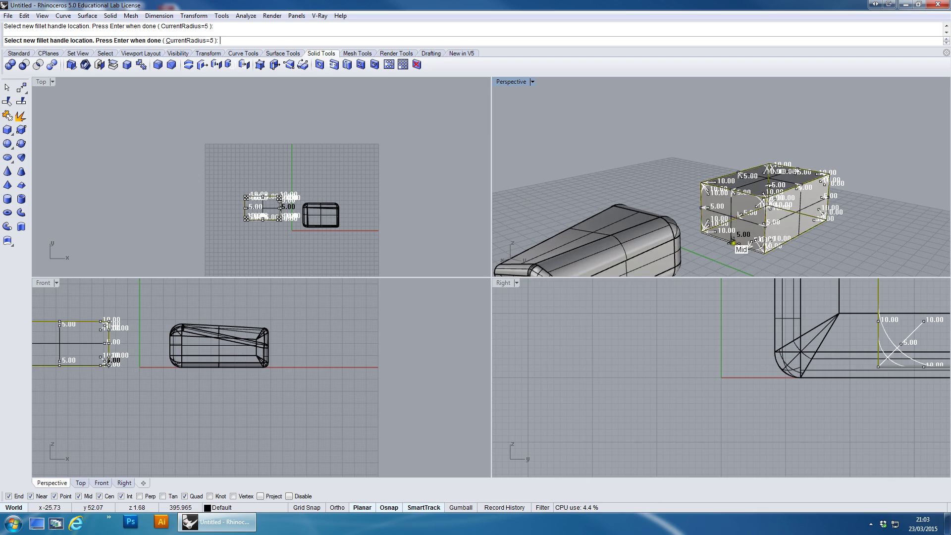
pyautogui.moveTo(795, 228); pyautogui.dragTo(619, 206, button='right')
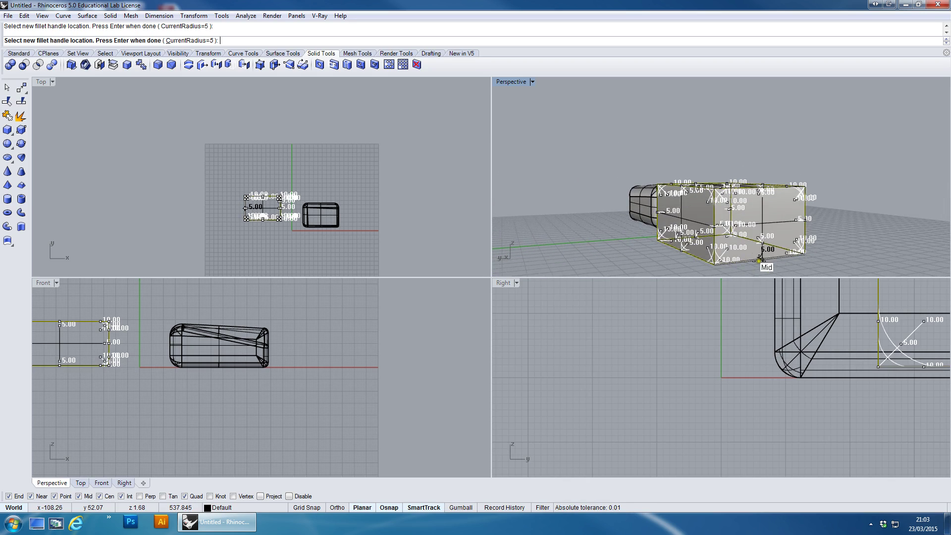
pyautogui.moveTo(759, 258); pyautogui.dragTo(718, 120, button='right')
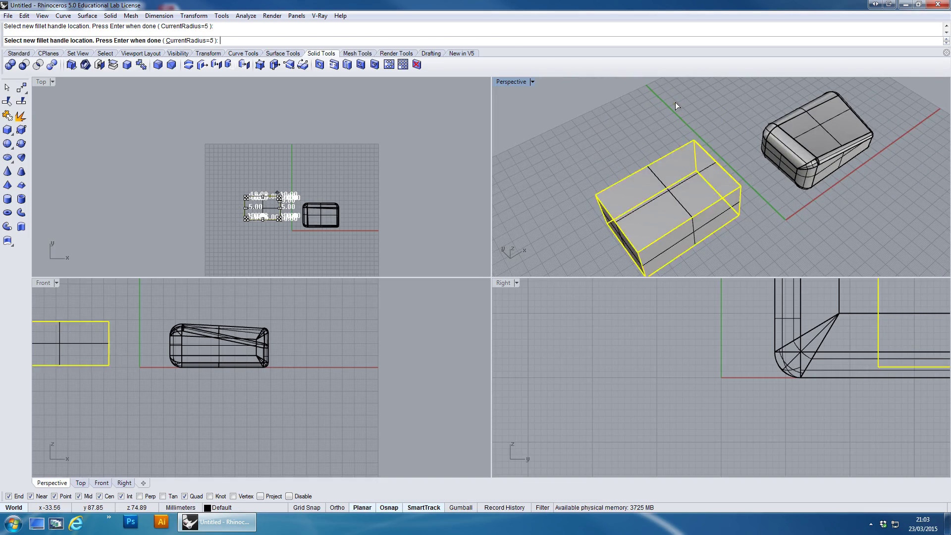
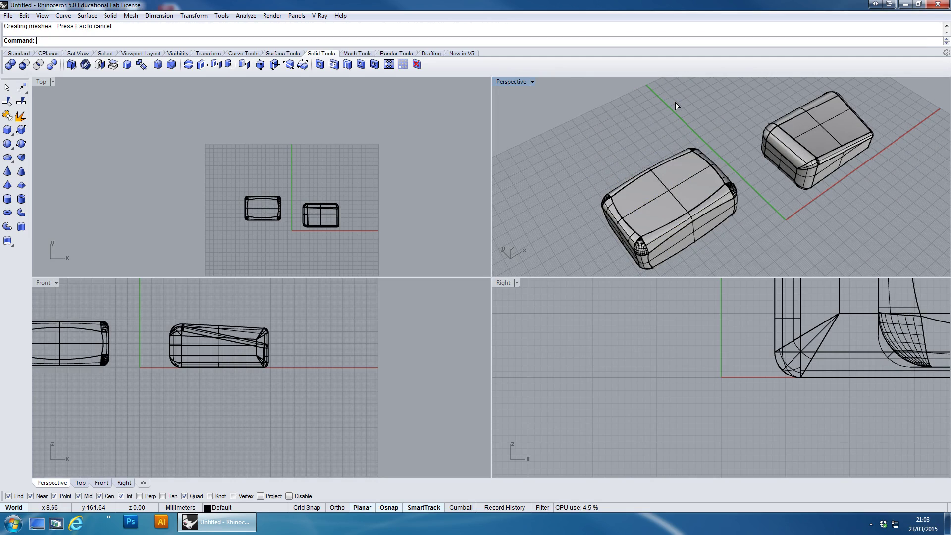
pyautogui.moveTo(702, 259); pyautogui.dragTo(632, 218, button='right')
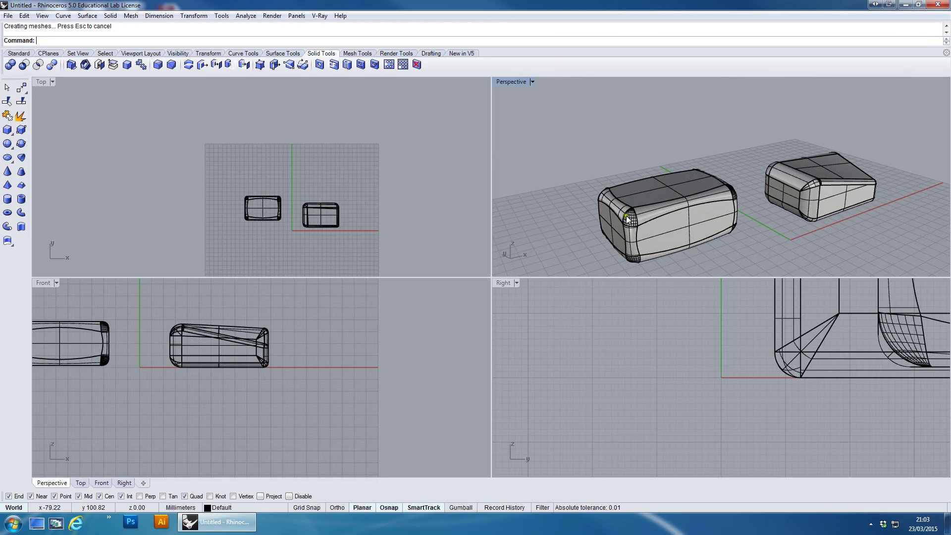
# Examine the variable-radius fillets and corner transitions of the newly filleted box from several angles
pyautogui.moveTo(641, 204); pyautogui.dragTo(716, 175, button='right')
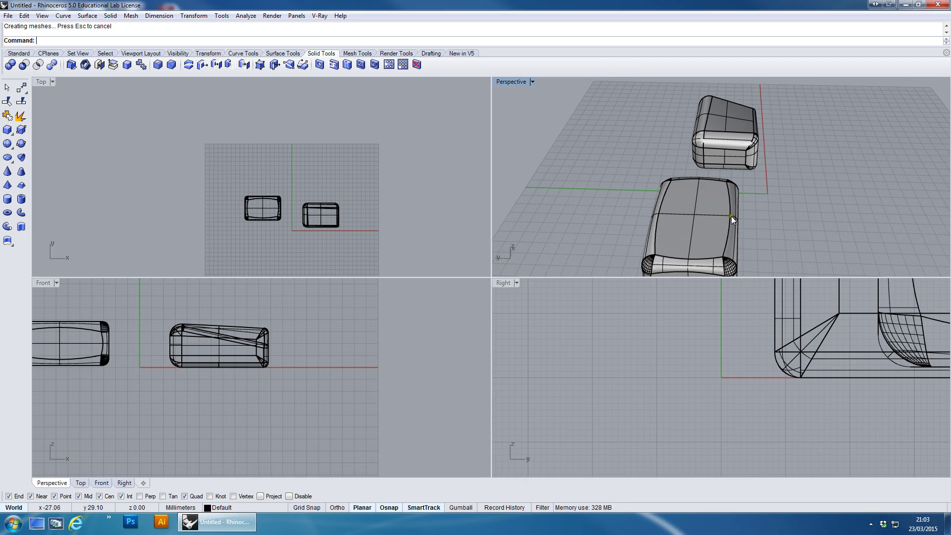
pyautogui.moveTo(728, 229); pyautogui.dragTo(669, 173, button='right')
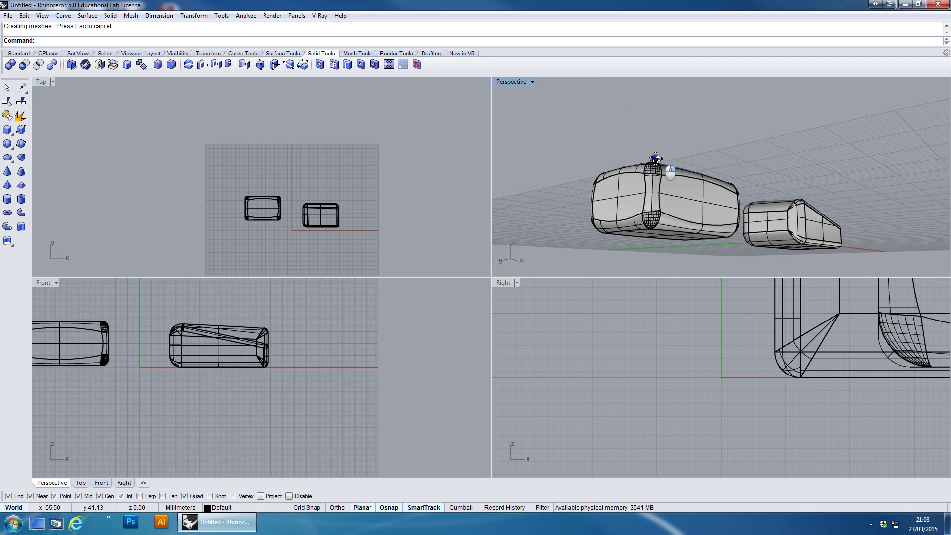
pyautogui.moveTo(657, 219); pyautogui.dragTo(694, 164, button='right')
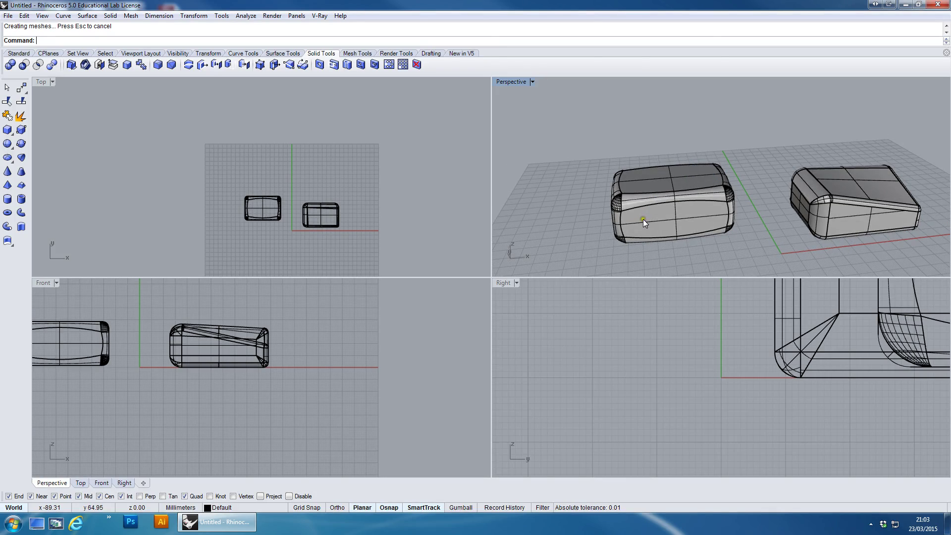
pyautogui.moveTo(719, 197); pyautogui.dragTo(611, 228, button='right')
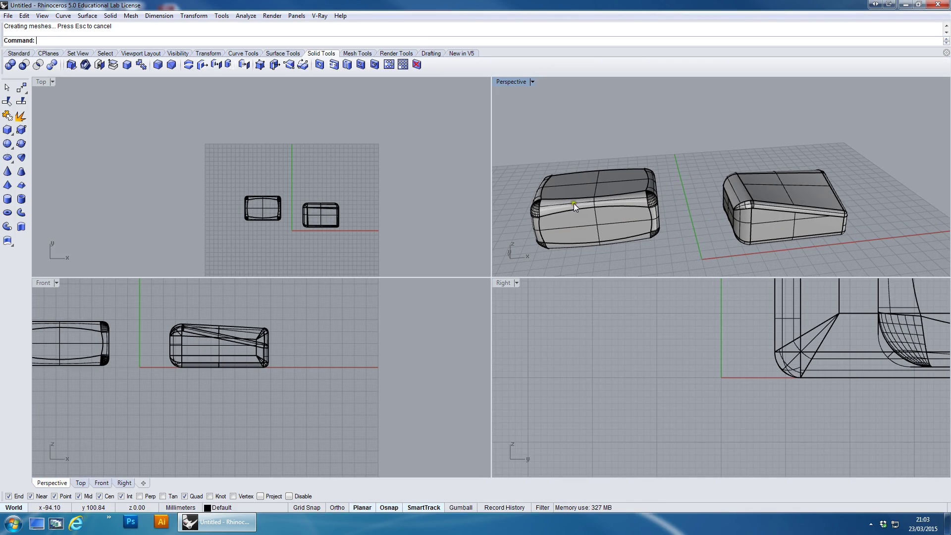
pyautogui.moveTo(587, 218); pyautogui.dragTo(623, 193, button='right')
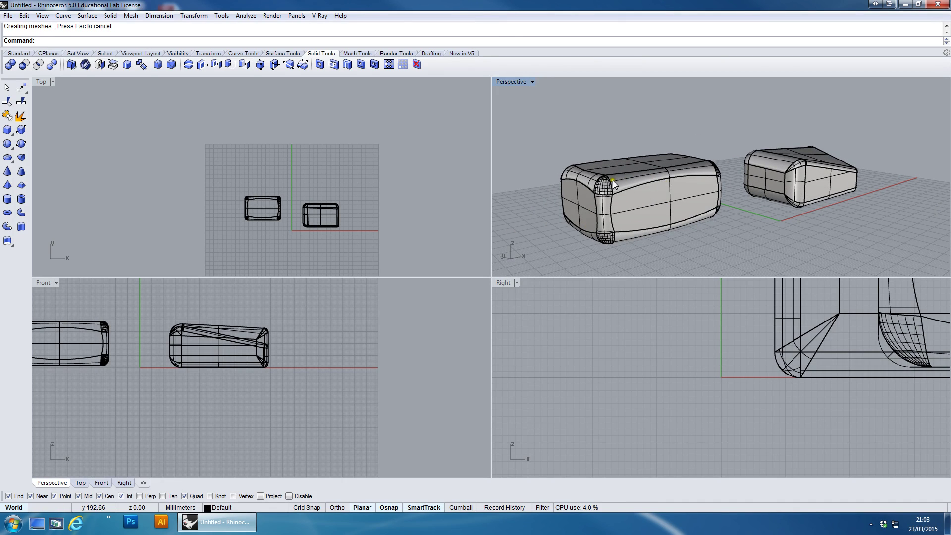
# Explode the variable-filleted box into separate surfaces and select the fillet strip along its top end edge
pyautogui.click(579, 177)
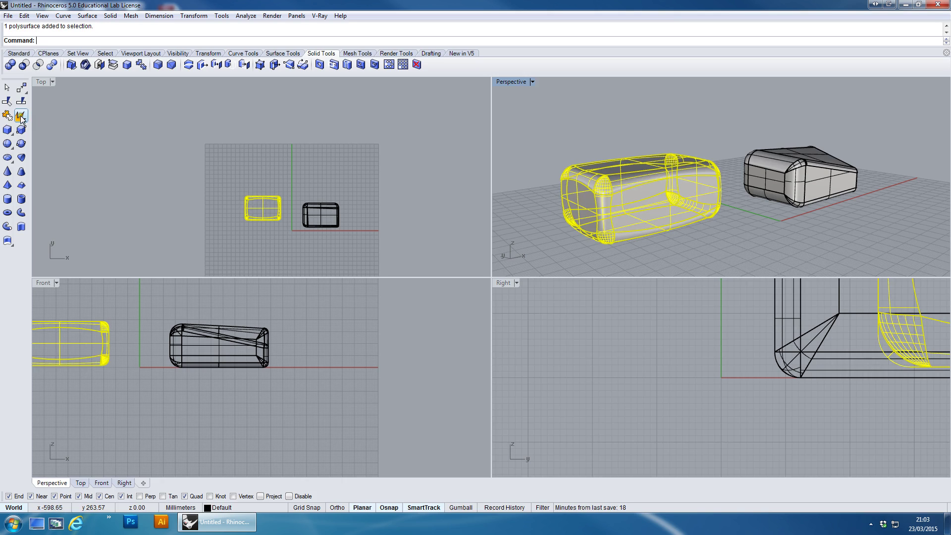
pyautogui.press('Escape')
pyautogui.keyDown('ctrl'); pyautogui.keyDown('shift'); pyautogui.click(585, 175); pyautogui.keyUp('shift'); pyautogui.keyUp('ctrl')
pyautogui.moveTo(585, 175); pyautogui.dragTo(650, 203, button='right')
pyautogui.scroll(6, 693, 248)
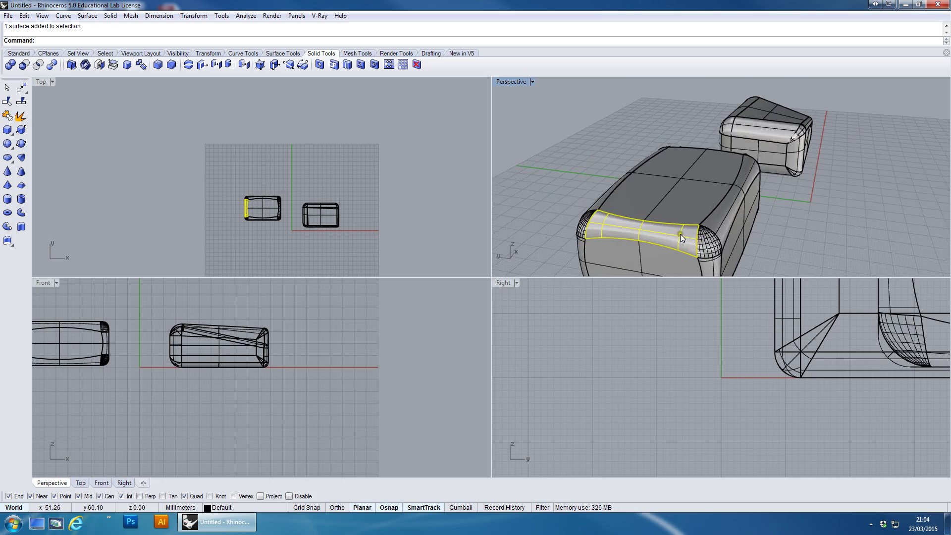
# Select the densely curved patch at the exploded box's near top corner and delete it
pyautogui.press('Escape')
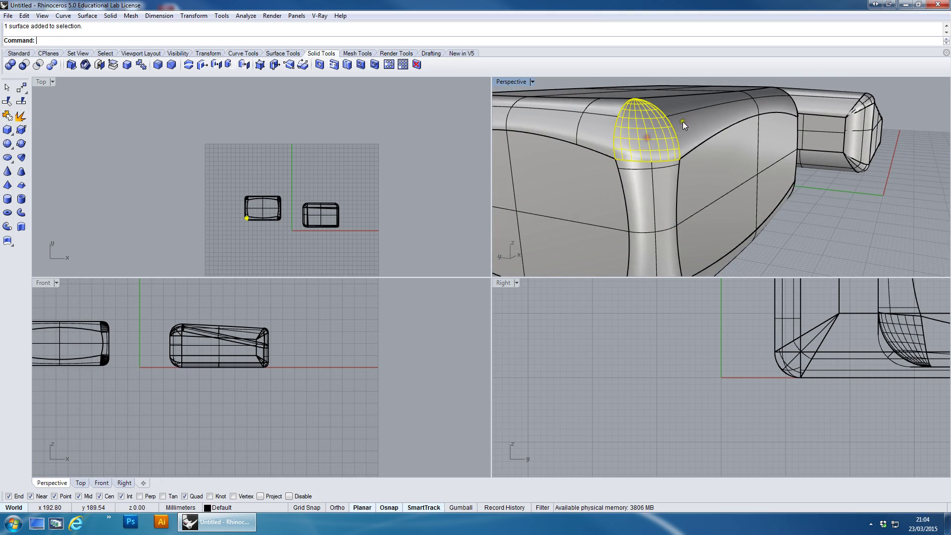
pyautogui.keyDown('ctrl'); pyautogui.keyDown('shift'); pyautogui.click(688, 123); pyautogui.keyUp('shift'); pyautogui.keyUp('ctrl')
pyautogui.click(659, 135)
pyautogui.press('Delete')
pyautogui.moveTo(664, 138); pyautogui.dragTo(648, 169, button='right')
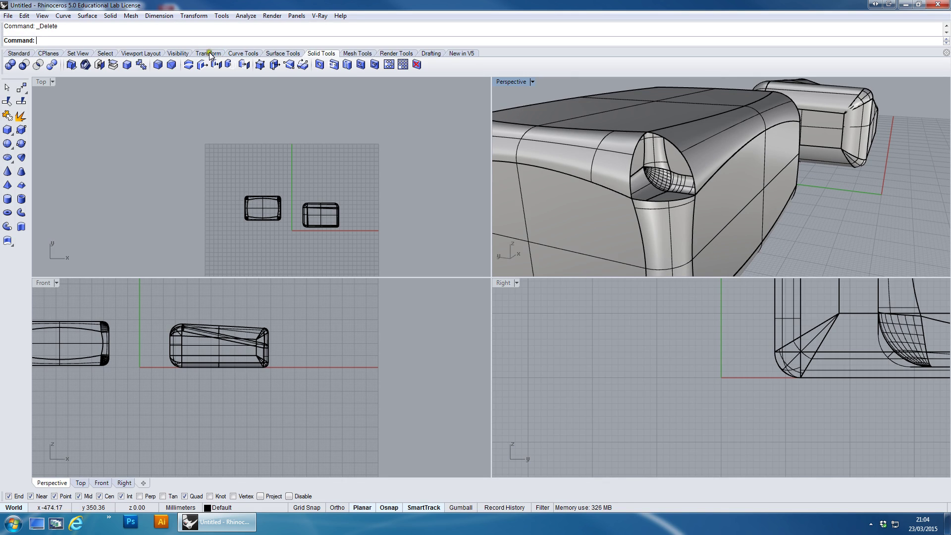
# Fill the open top corner with a surface from its three bounding edge curves and inspect the new patch
pyautogui.click(281, 53)
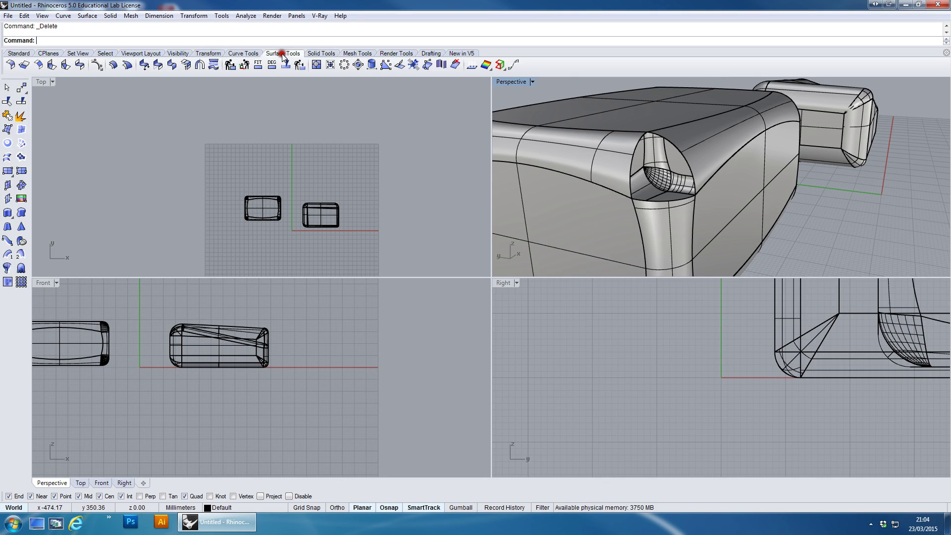
pyautogui.click(9, 130)
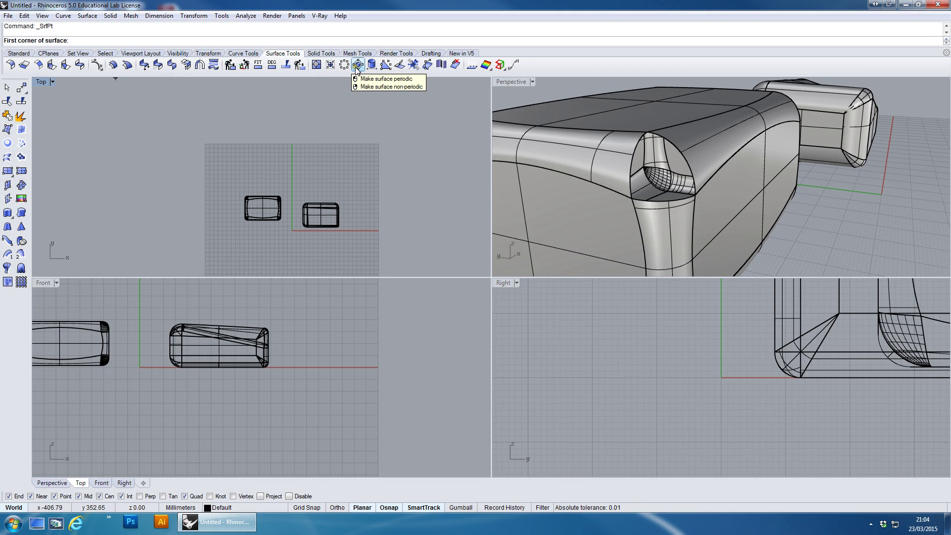
pyautogui.click(18, 53)
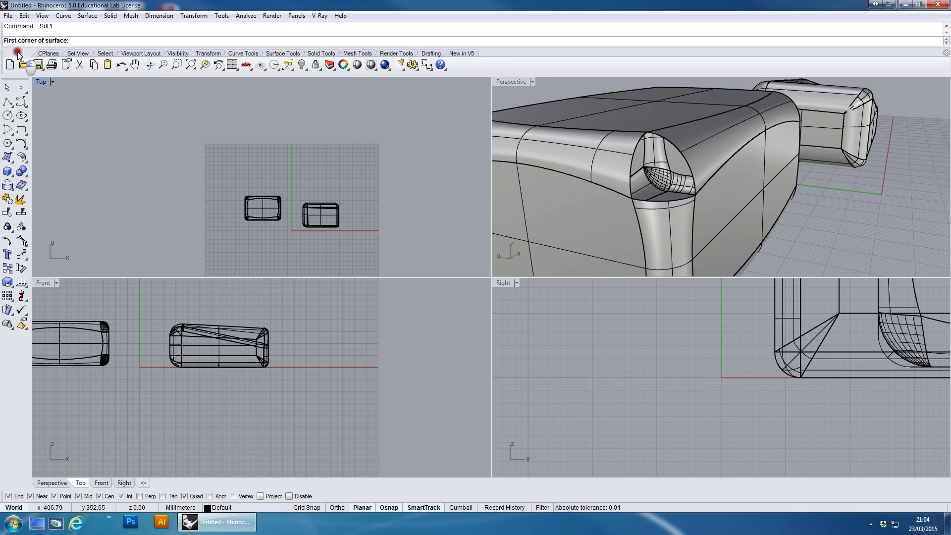
pyautogui.click(10, 158)
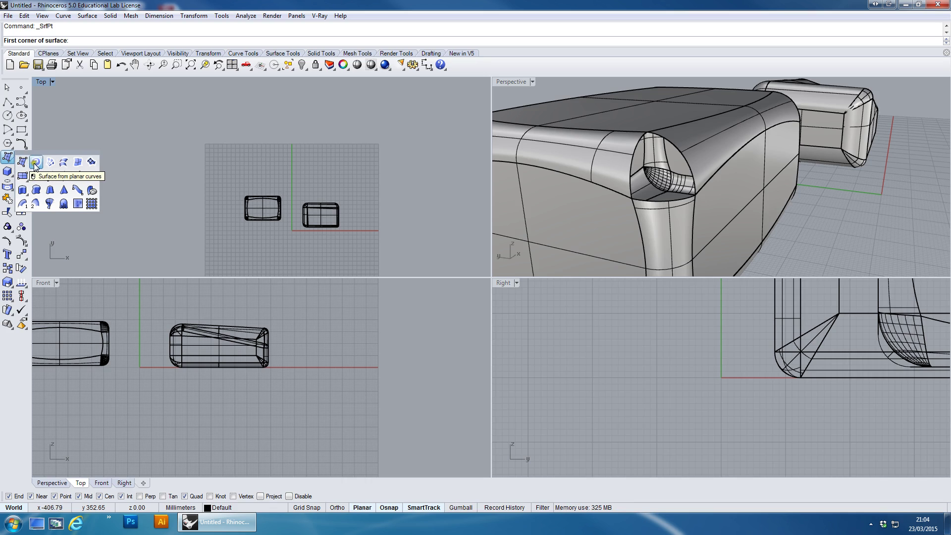
pyautogui.click(79, 162)
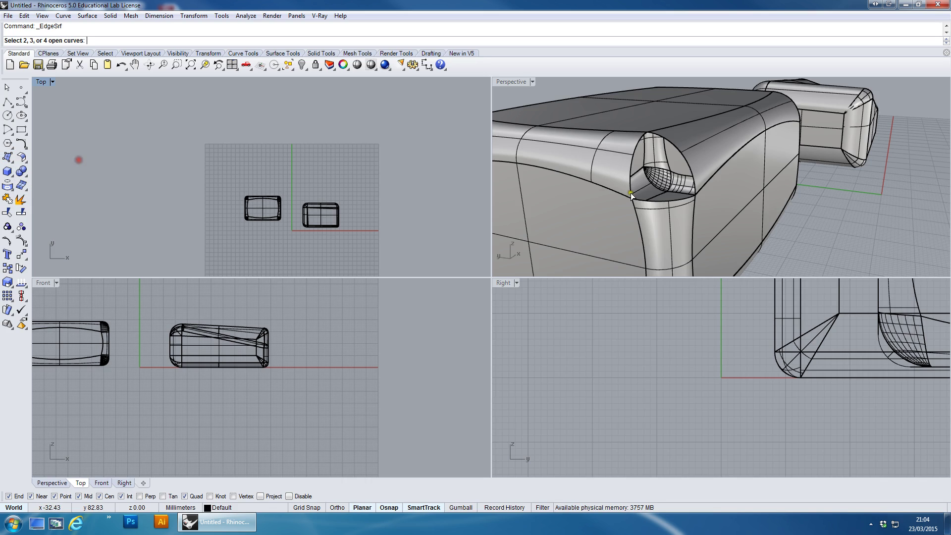
pyautogui.click(638, 151)
pyautogui.click(675, 152)
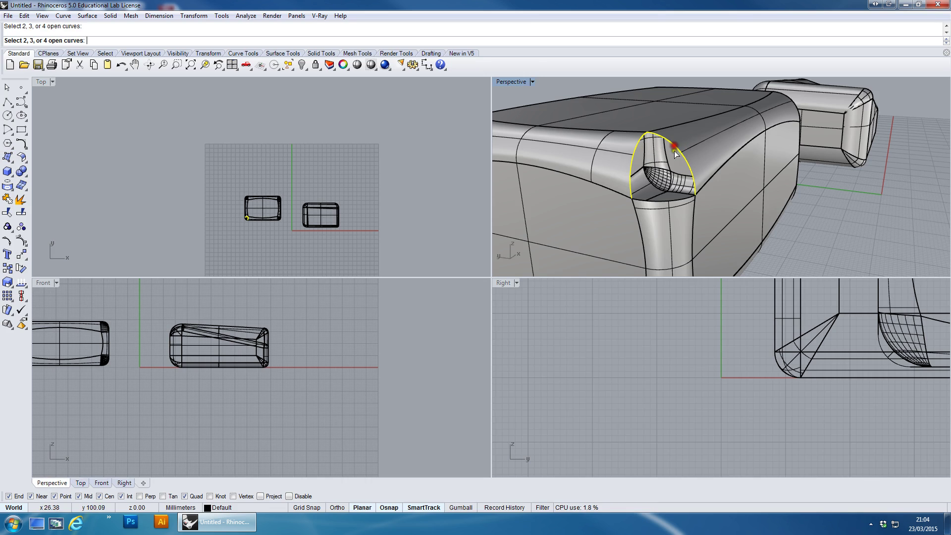
pyautogui.rightClick(652, 200)
pyautogui.moveTo(652, 200); pyautogui.dragTo(706, 206, button='right')
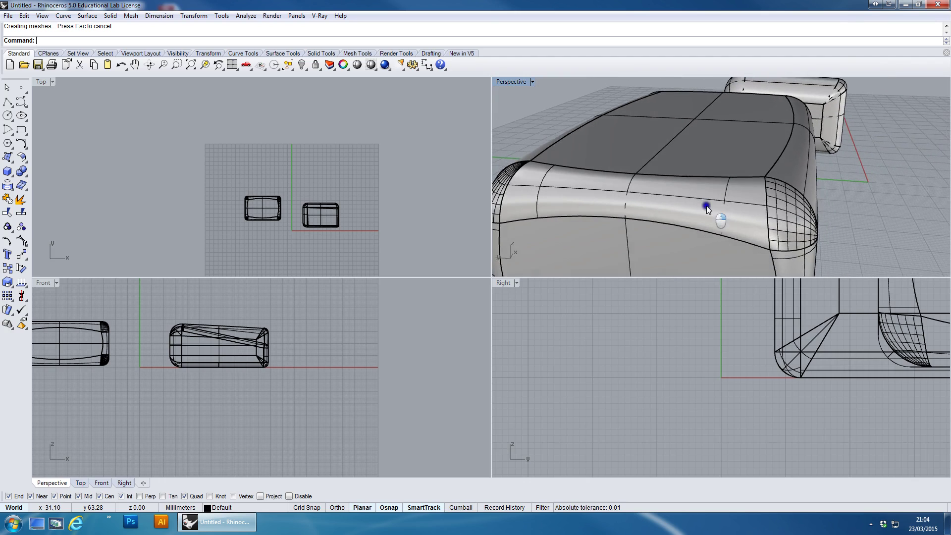
pyautogui.moveTo(809, 214); pyautogui.dragTo(802, 228, button='right')
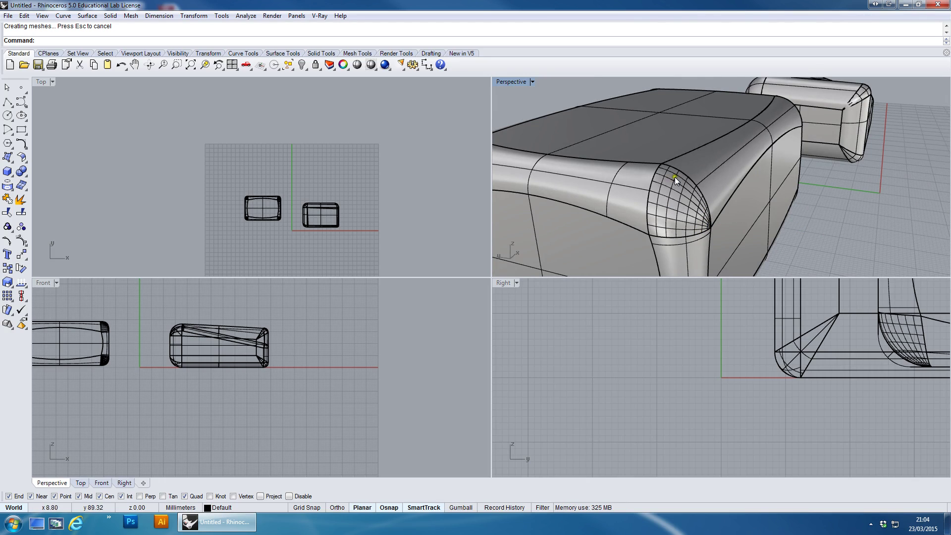
# Delete the top corner patch and rebuild it as an edge-curve surface from the opening's three edges
pyautogui.moveTo(667, 201); pyautogui.dragTo(721, 220, button='right')
pyautogui.click(602, 190)
pyautogui.press('Delete')
pyautogui.rightClick(593, 195)
pyautogui.click(589, 202)
pyautogui.click(616, 170)
pyautogui.rightClick(569, 161)
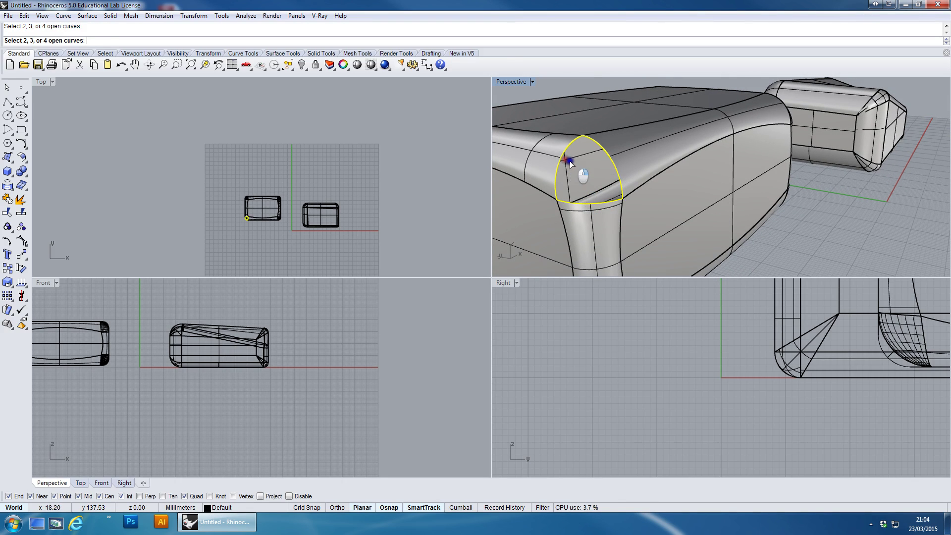
# Examine the rebuilt corner and the box's other fillet corners from several angles and distances
pyautogui.moveTo(597, 160); pyautogui.dragTo(817, 155, button='right')
pyautogui.scroll(-5, 842, 179)
pyautogui.moveTo(886, 201); pyautogui.dragTo(669, 196, button='right')
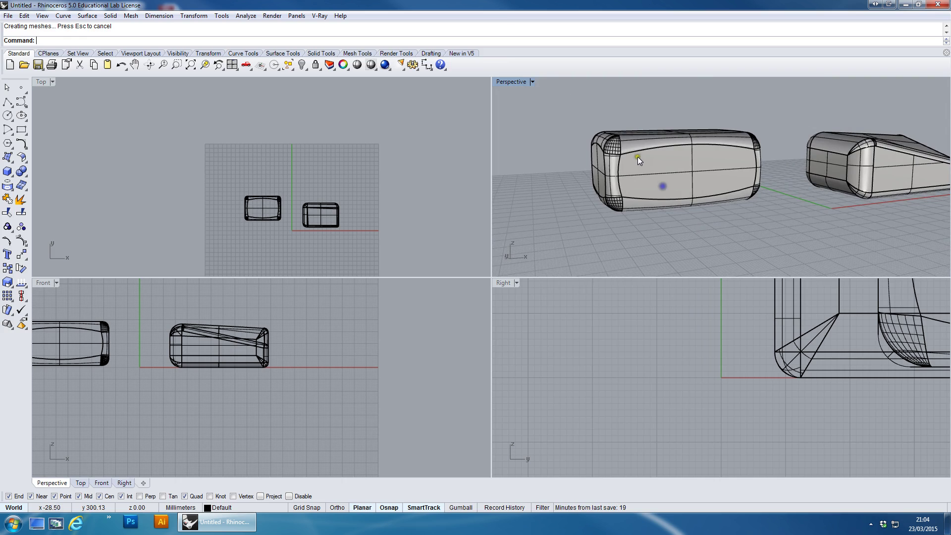
pyautogui.scroll(3, 618, 158)
pyautogui.scroll(-3, 652, 154)
pyautogui.moveTo(738, 195); pyautogui.dragTo(790, 105, button='right')
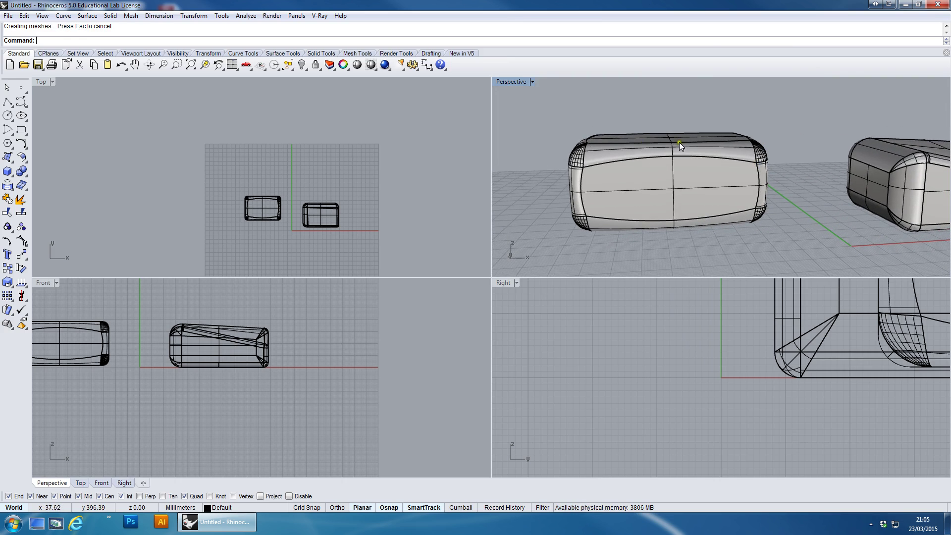
pyautogui.scroll(-3, 688, 159)
pyautogui.moveTo(700, 180); pyautogui.dragTo(690, 185, button='right')
pyautogui.scroll(3, 718, 179)
pyautogui.moveTo(532, 183); pyautogui.dragTo(619, 184, button='right')
# Select all surfaces of the exploded box and apply Zebra analysis with vertical stripes
pyautogui.moveTo(528, 134); pyautogui.dragTo(767, 239)
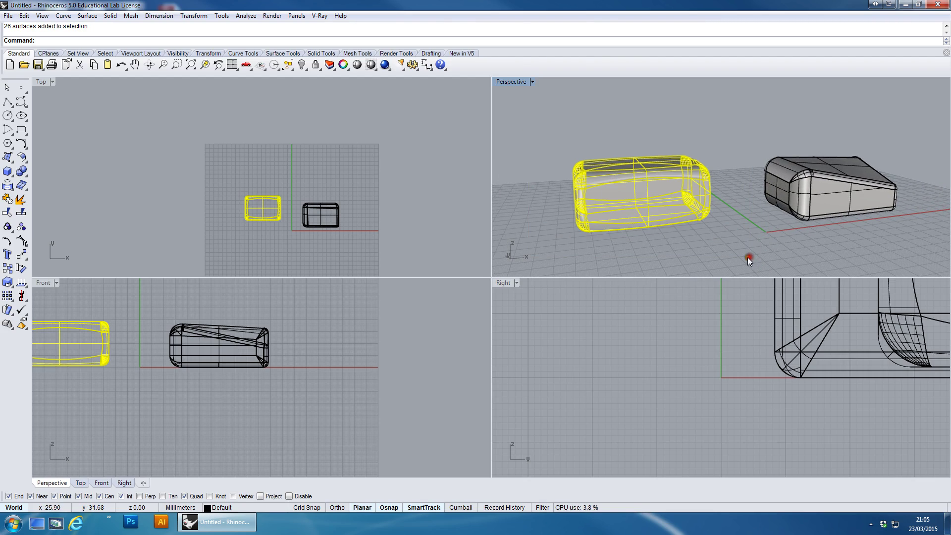
pyautogui.click(246, 17)
pyautogui.moveTo(277, 49)
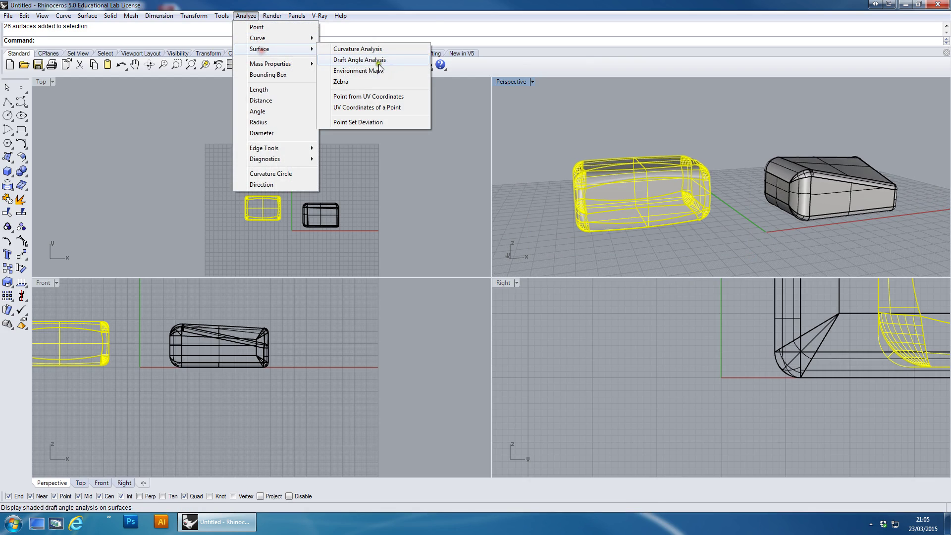
pyautogui.click(342, 82)
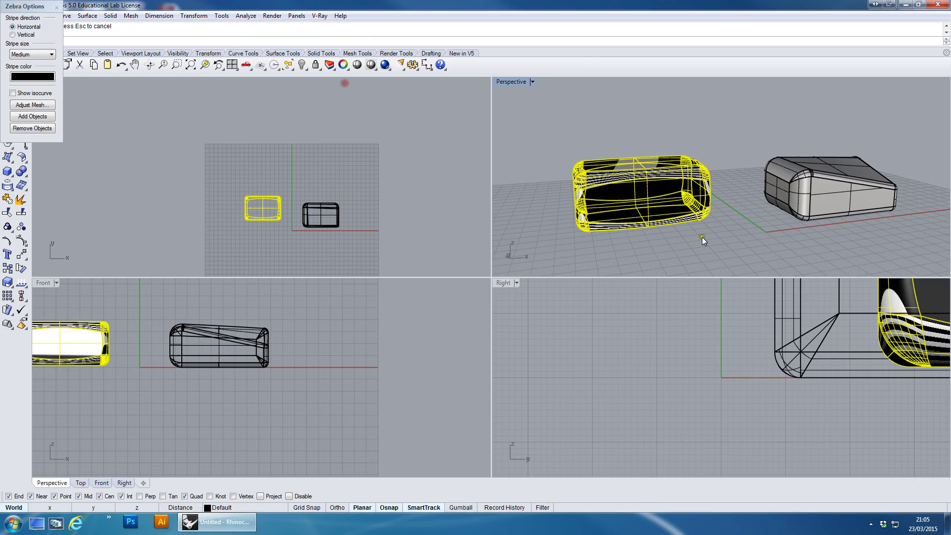
pyautogui.click(26, 35)
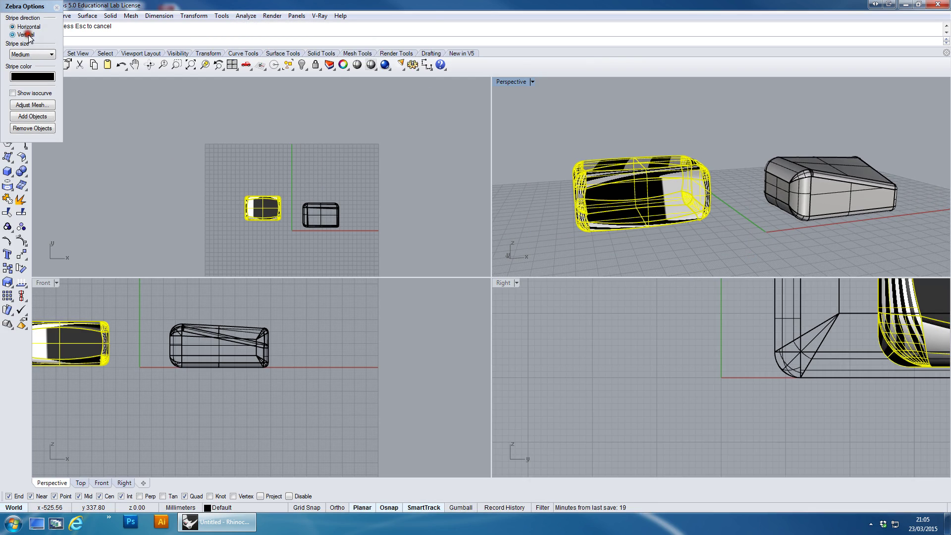
# Examine how the zebra stripes flow across the box's faces and fillets, and end the analysis
pyautogui.click(596, 126)
pyautogui.moveTo(622, 123); pyautogui.dragTo(611, 96, button='right')
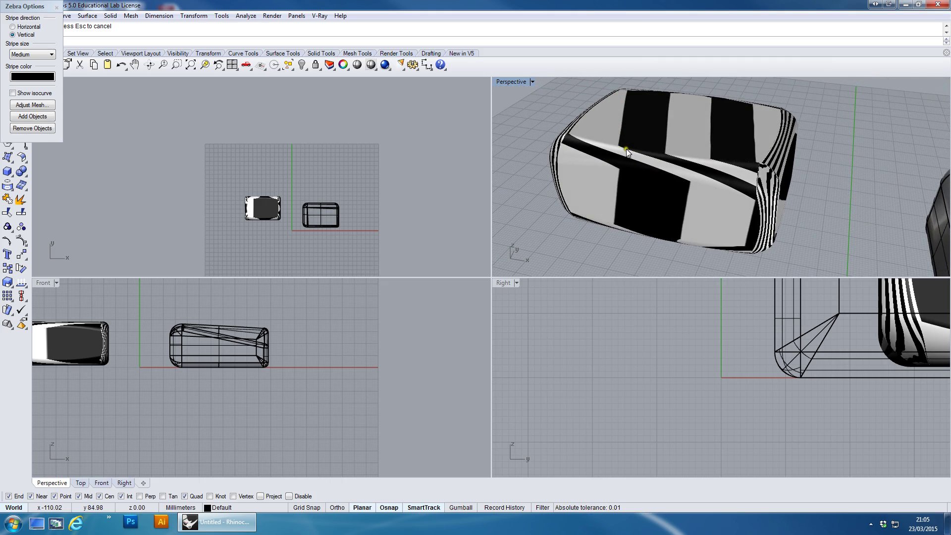
pyautogui.moveTo(681, 166); pyautogui.dragTo(688, 146, button='right')
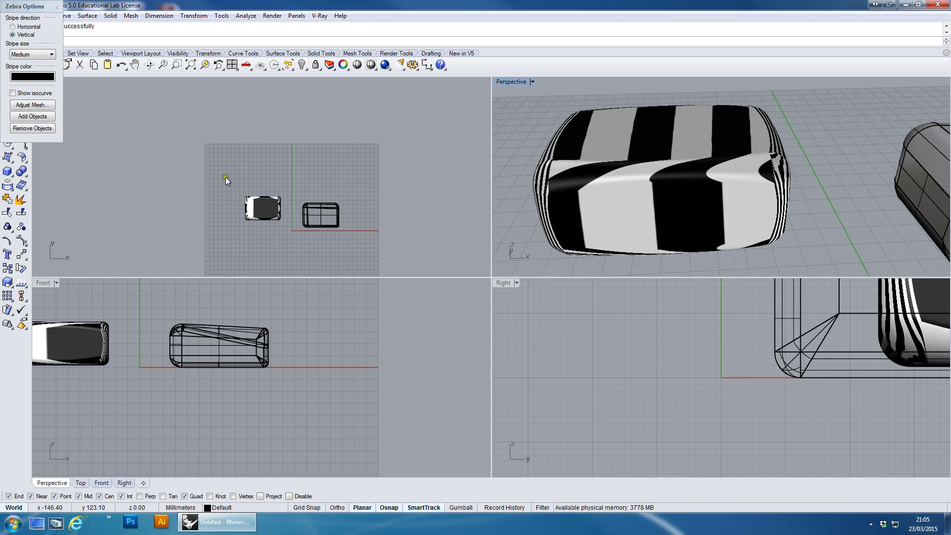
pyautogui.moveTo(640, 201); pyautogui.dragTo(619, 193, button='right')
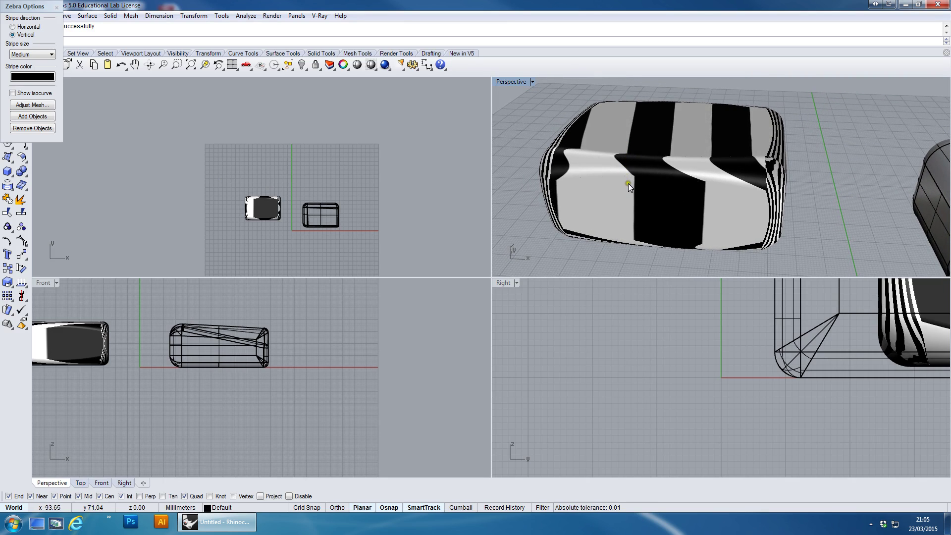
pyautogui.moveTo(630, 193); pyautogui.dragTo(651, 230, button='right')
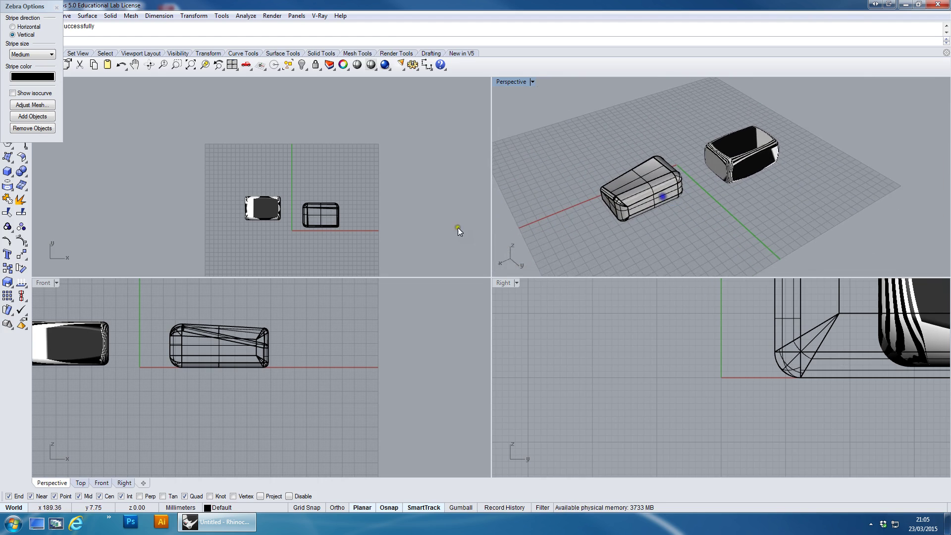
pyautogui.click(57, 6)
pyautogui.moveTo(749, 215); pyautogui.dragTo(758, 197, button='right')
pyautogui.moveTo(676, 218); pyautogui.dragTo(695, 212, button='right')
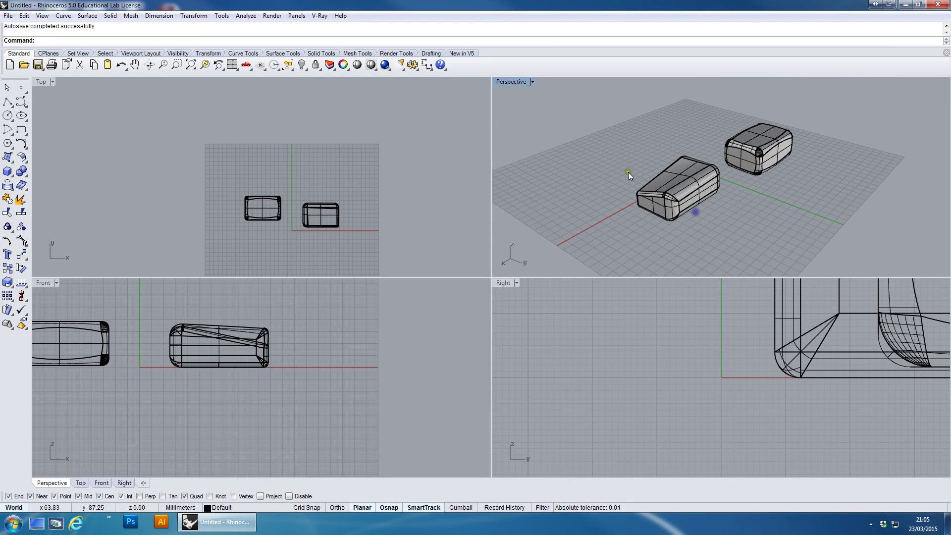
# Create a long, sharp-edged solid box beyond the two filleted boxes, parallel to the X axis
pyautogui.click(7, 171)
pyautogui.click(263, 157)
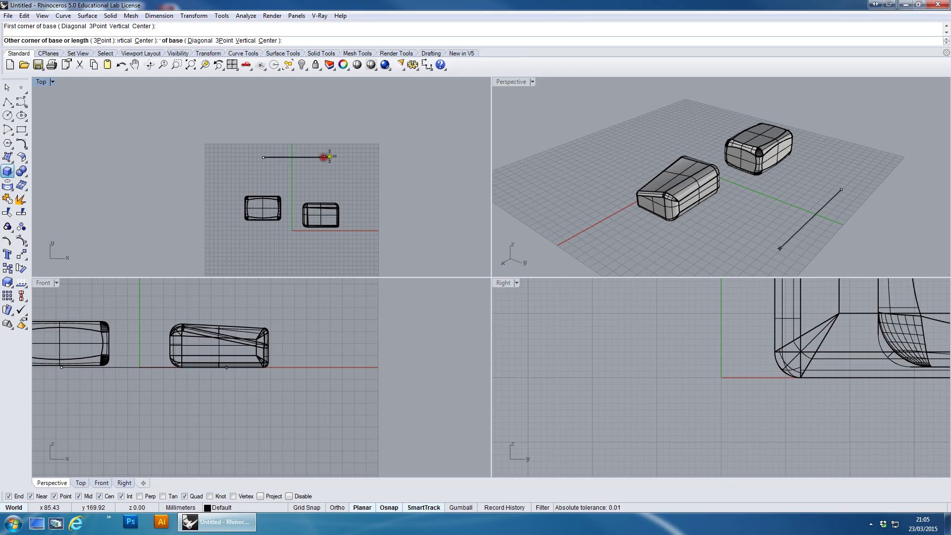
pyautogui.click(327, 180)
pyautogui.click(757, 207)
# Examine the new box's sharp edges and corner up close and compare them with the filleted boxes
pyautogui.moveTo(762, 210); pyautogui.dragTo(734, 220, button='right')
pyautogui.scroll(5, 730, 223)
pyautogui.scroll(2, 730, 223)
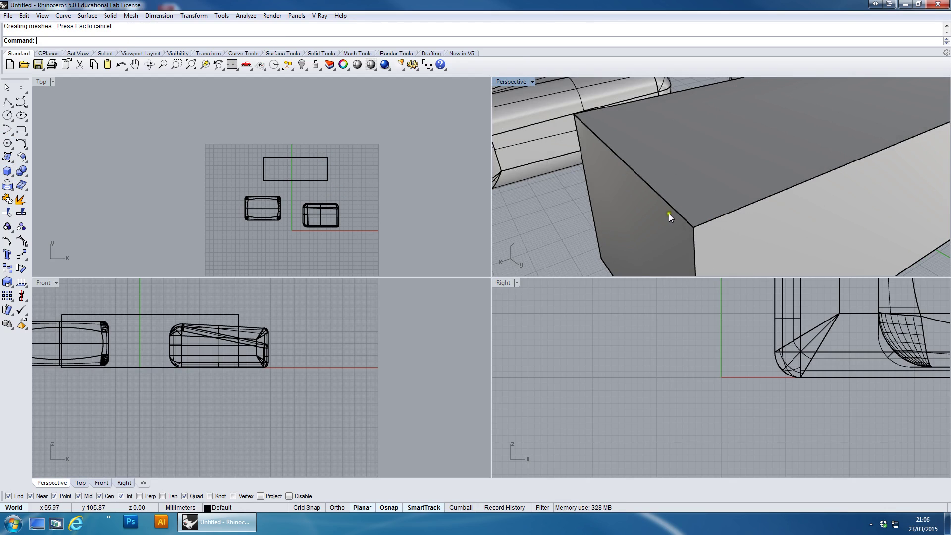
pyautogui.scroll(-3, 680, 224)
pyautogui.scroll(6, 683, 225)
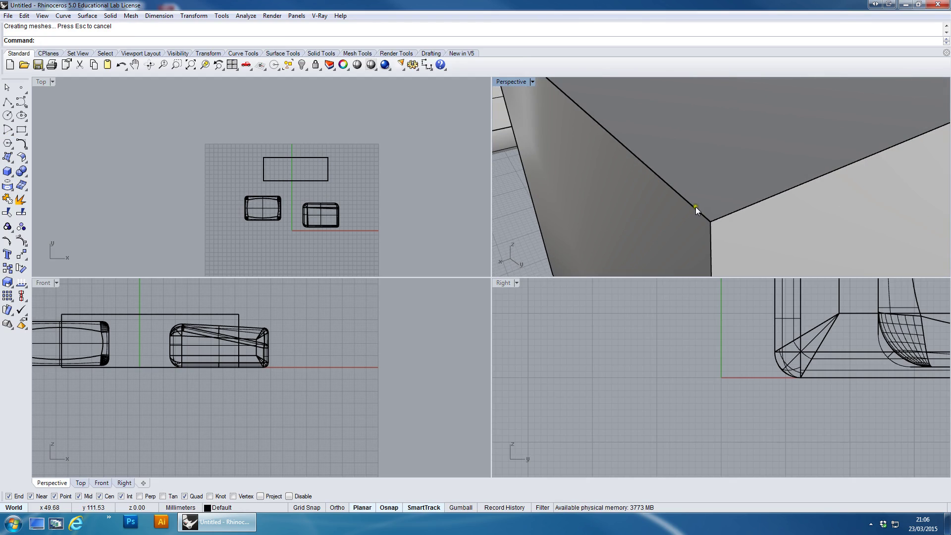
pyautogui.scroll(-5, 706, 215)
pyautogui.moveTo(757, 229); pyautogui.dragTo(712, 185, button='right')
pyautogui.scroll(-2, 651, 180)
pyautogui.scroll(-3, 661, 181)
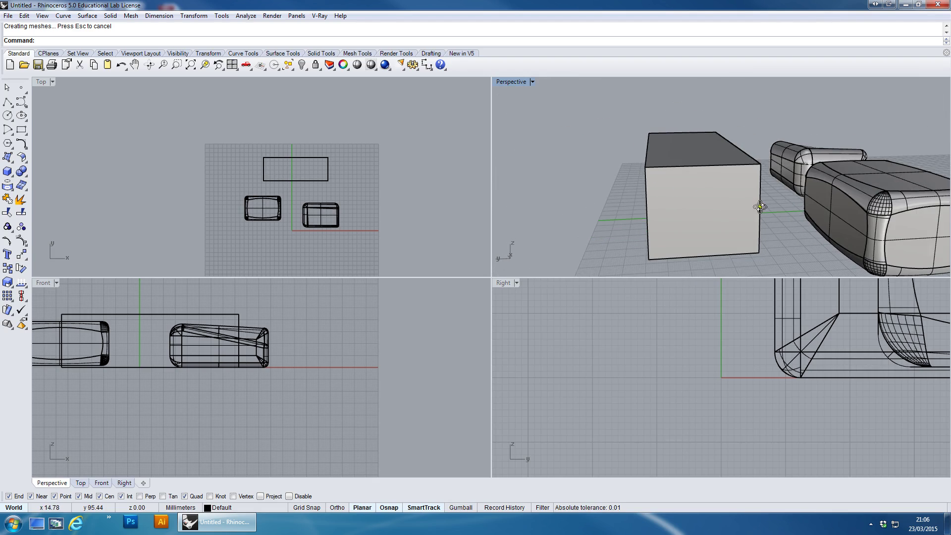
# Set the Perspective view to Rendered display mode and inspect the shading on a filleted corner up close
pyautogui.moveTo(714, 178); pyautogui.dragTo(621, 171, button='right')
pyautogui.click(531, 82)
pyautogui.click(519, 130)
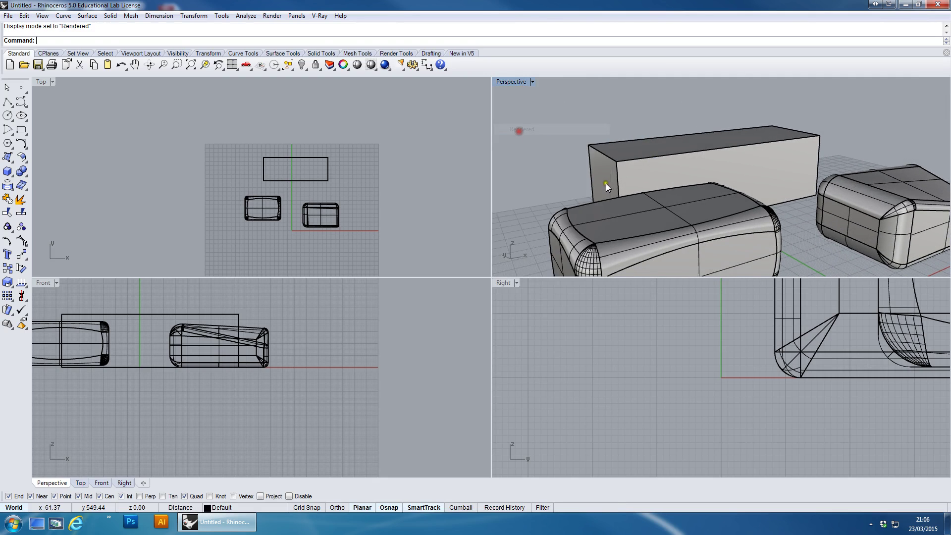
pyautogui.moveTo(727, 205)
pyautogui.mouseDown(button='right')
pyautogui.moveTo(537, 206)
pyautogui.moveTo(674, 218)
pyautogui.mouseUp(button='right')
pyautogui.moveTo(548, 247); pyautogui.dragTo(653, 231, button='right')
pyautogui.scroll(5, 638, 220)
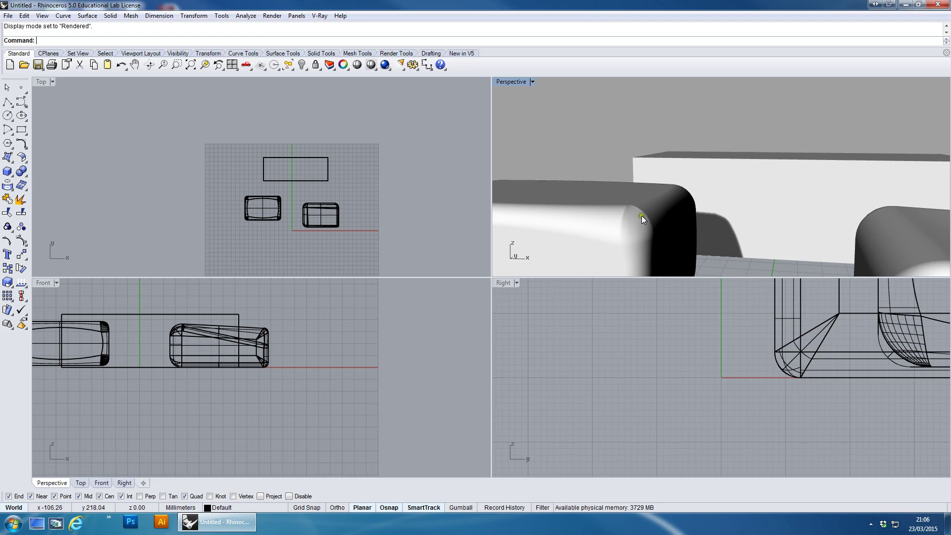
# Examine the rendered shading on the filleted boxes' corners up close and compare it with the long box's sharp edges
pyautogui.scroll(3, 632, 216)
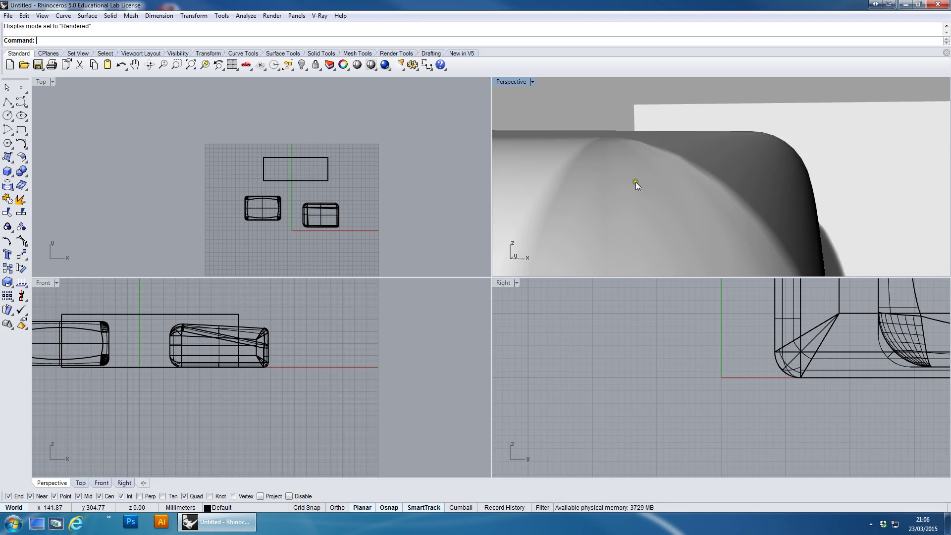
pyautogui.scroll(3, 636, 188)
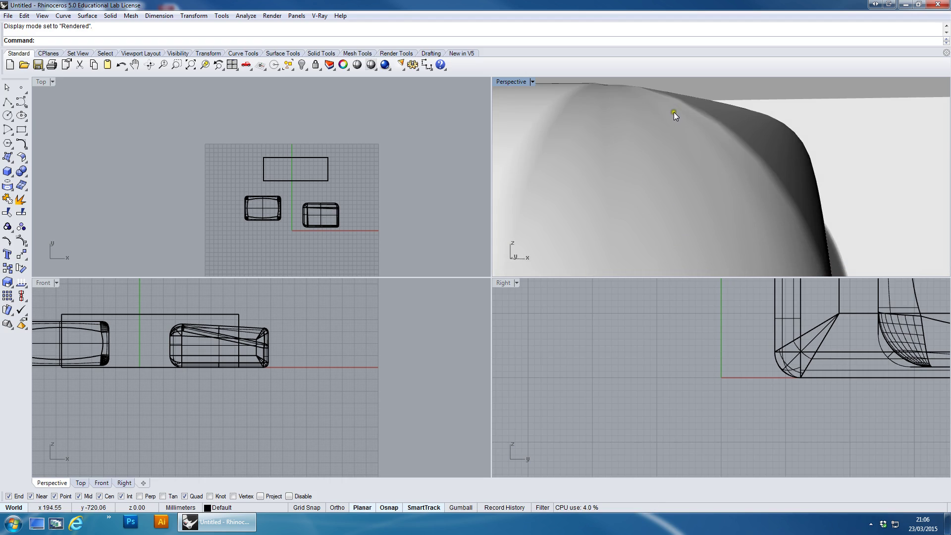
pyautogui.scroll(-5, 675, 114)
pyautogui.moveTo(676, 116); pyautogui.dragTo(671, 124, button='right')
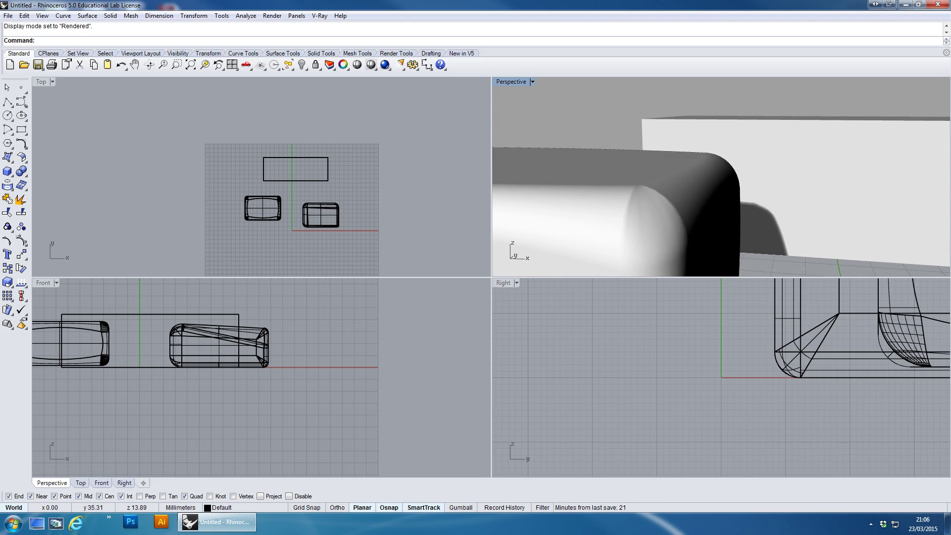
pyautogui.scroll(-10, 803, 204)
pyautogui.scroll(5, 844, 240)
pyautogui.scroll(-2, 845, 235)
pyautogui.scroll(4, 849, 236)
pyautogui.scroll(8, 826, 225)
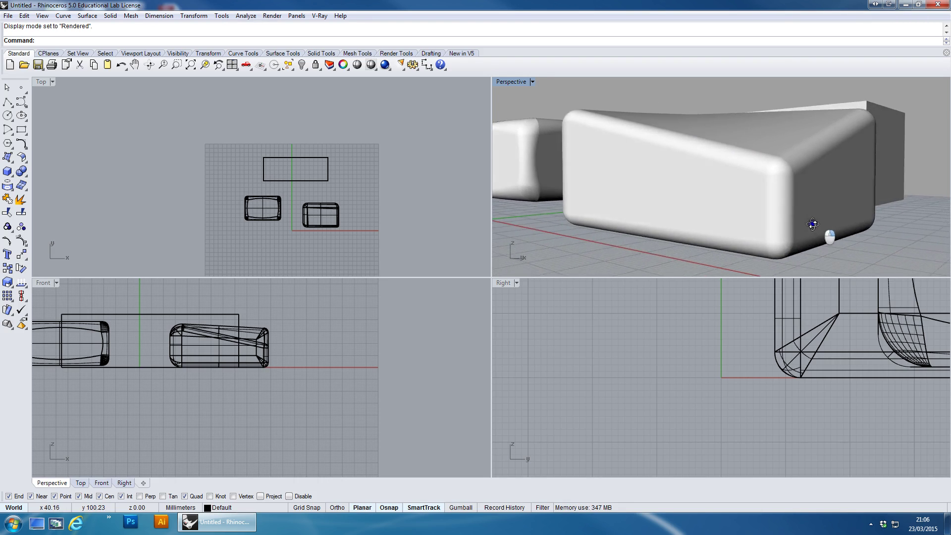
pyautogui.scroll(-3, 766, 241)
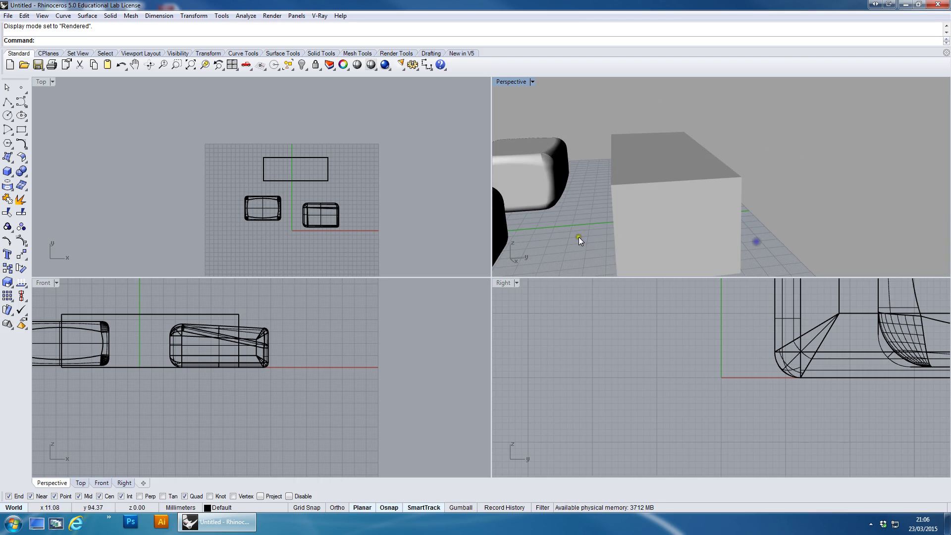
pyautogui.scroll(4, 603, 199)
# Fillet all edges of the long sharp-edged box with a radius of 0.5 mm using FilletEdge
pyautogui.click(589, 111)
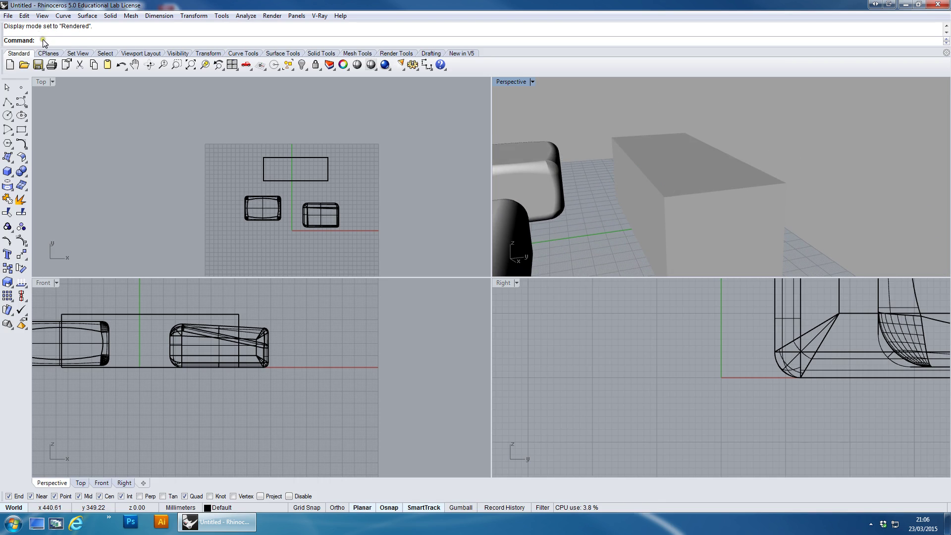
pyautogui.click(326, 53)
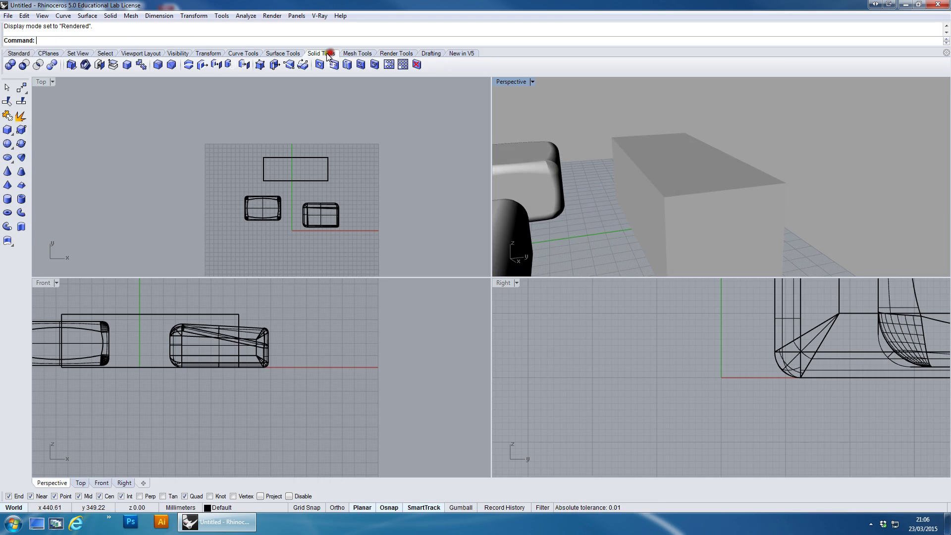
pyautogui.click(156, 66)
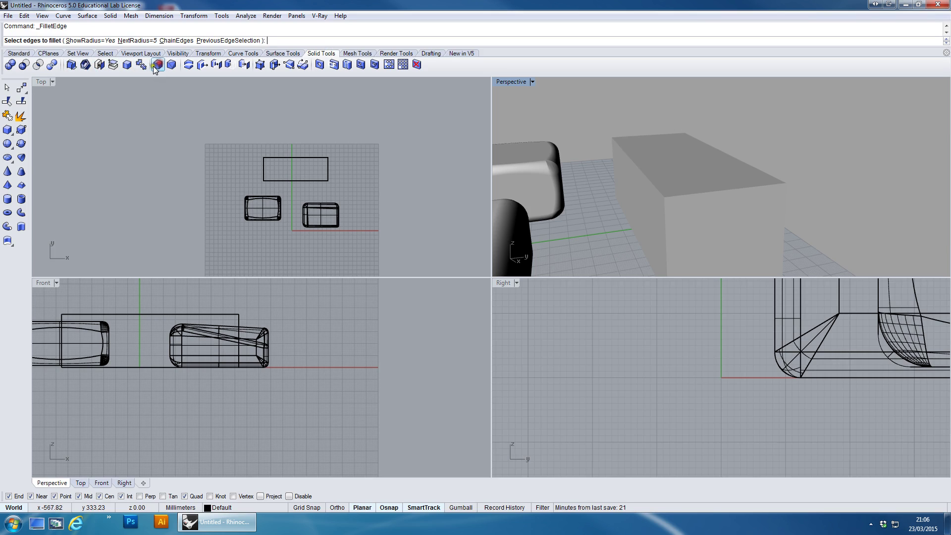
pyautogui.write('0.5')
pyautogui.press('Return')
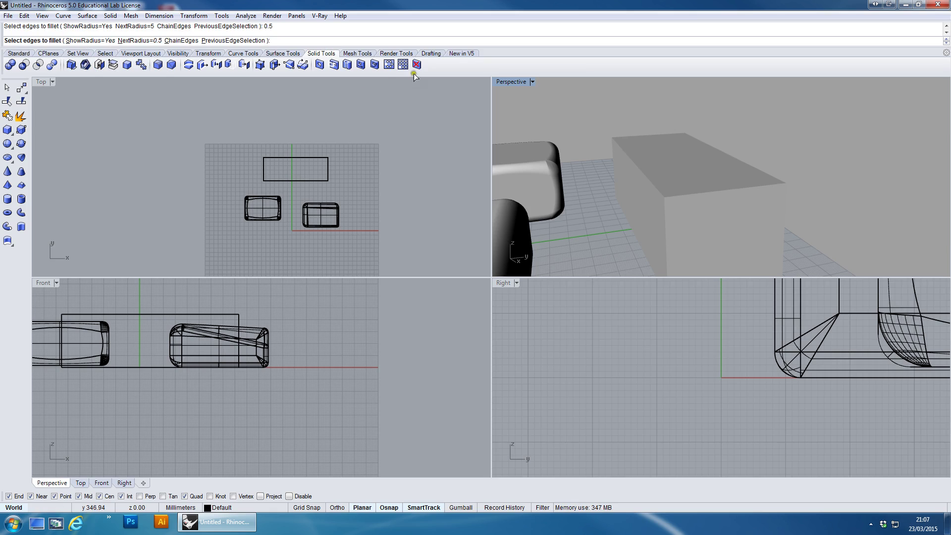
pyautogui.moveTo(581, 88); pyautogui.dragTo(837, 304)
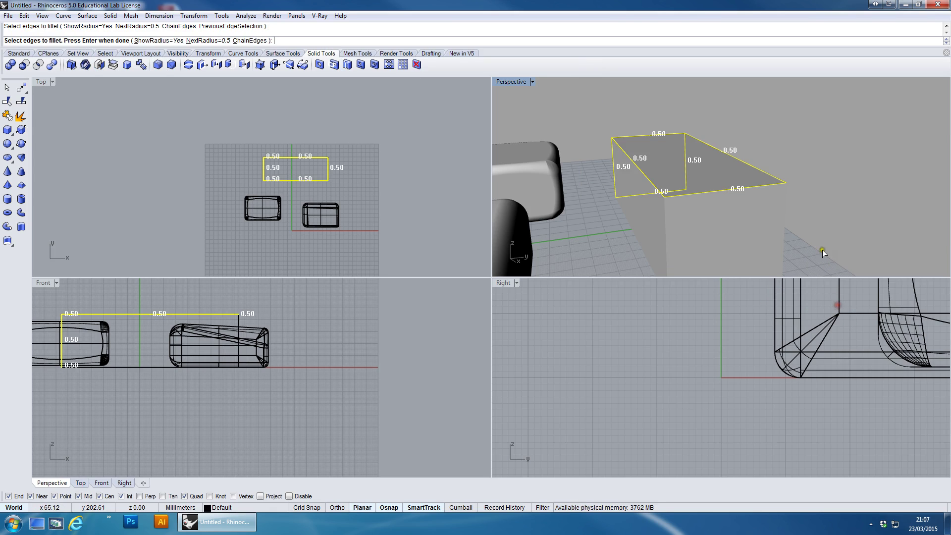
pyautogui.keyDown('shift'); pyautogui.moveTo(822, 250); pyautogui.dragTo(785, 198, button='right'); pyautogui.keyUp('shift')
pyautogui.scroll(-4, 747, 193)
pyautogui.moveTo(646, 128); pyautogui.dragTo(759, 203)
pyautogui.press('Return')
pyautogui.press('Return')
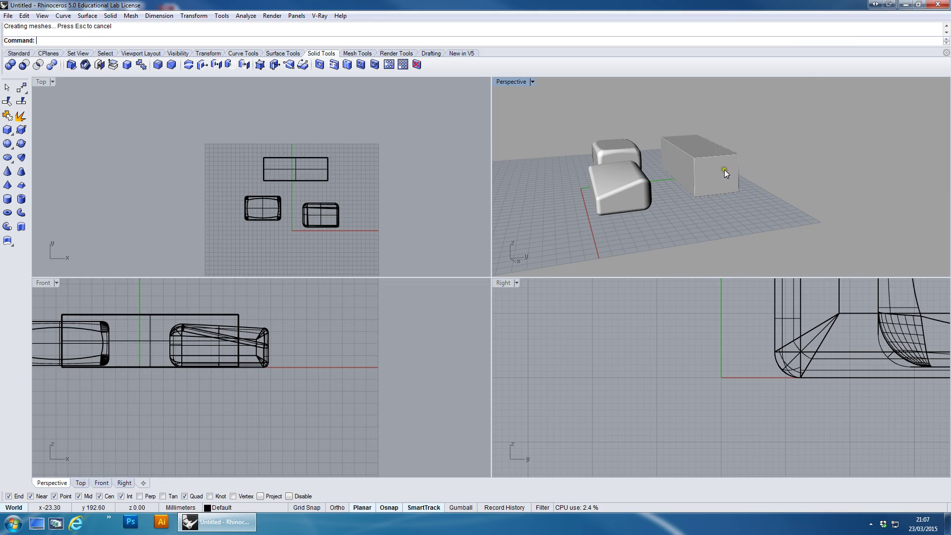
# Examine the long box's small fillets up close and compare how its edges catch light with the two heavily rounded boxes from several angles
pyautogui.scroll(5, 696, 158)
pyautogui.scroll(2, 696, 159)
pyautogui.scroll(-6, 702, 168)
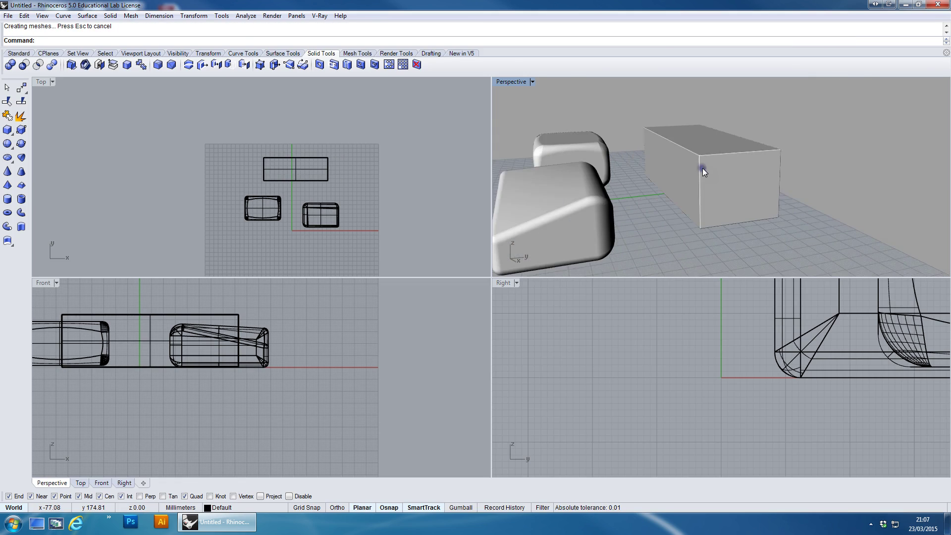
pyautogui.scroll(1, 737, 184)
pyautogui.scroll(-1, 721, 192)
pyautogui.scroll(5, 727, 195)
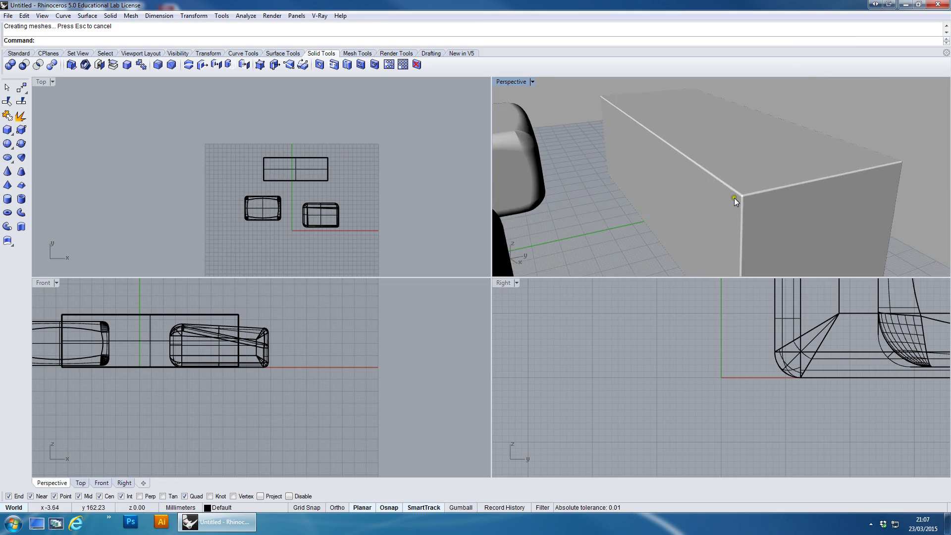
pyautogui.scroll(-3, 722, 193)
pyautogui.moveTo(722, 195)
pyautogui.mouseDown(button='right')
pyautogui.moveTo(660, 206)
pyautogui.moveTo(592, 183)
pyautogui.moveTo(664, 208)
pyautogui.moveTo(709, 201)
pyautogui.moveTo(699, 210)
pyautogui.moveTo(713, 214)
pyautogui.moveTo(706, 206)
pyautogui.moveTo(683, 214)
pyautogui.moveTo(693, 207)
pyautogui.moveTo(658, 209)
pyautogui.moveTo(727, 205)
pyautogui.mouseUp(button='right')
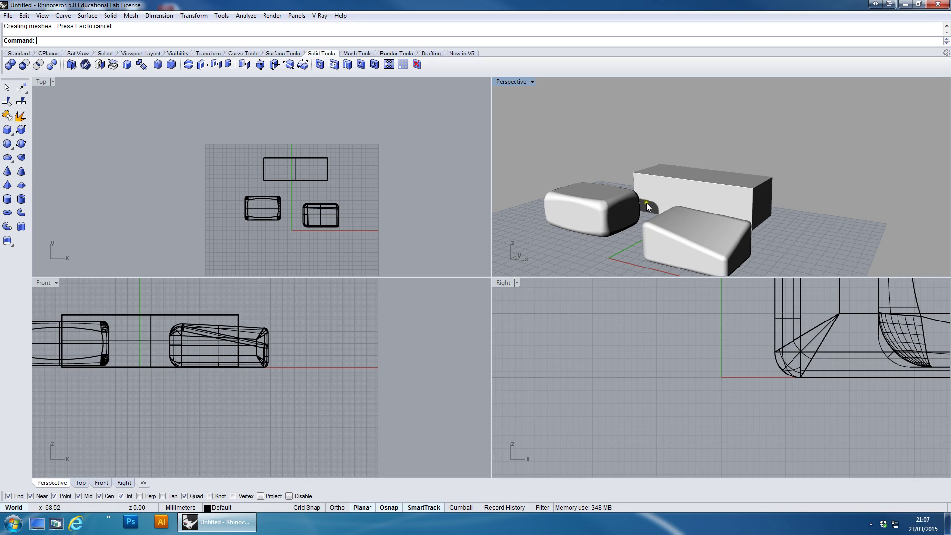
pyautogui.moveTo(648, 202); pyautogui.dragTo(648, 231, button='right')
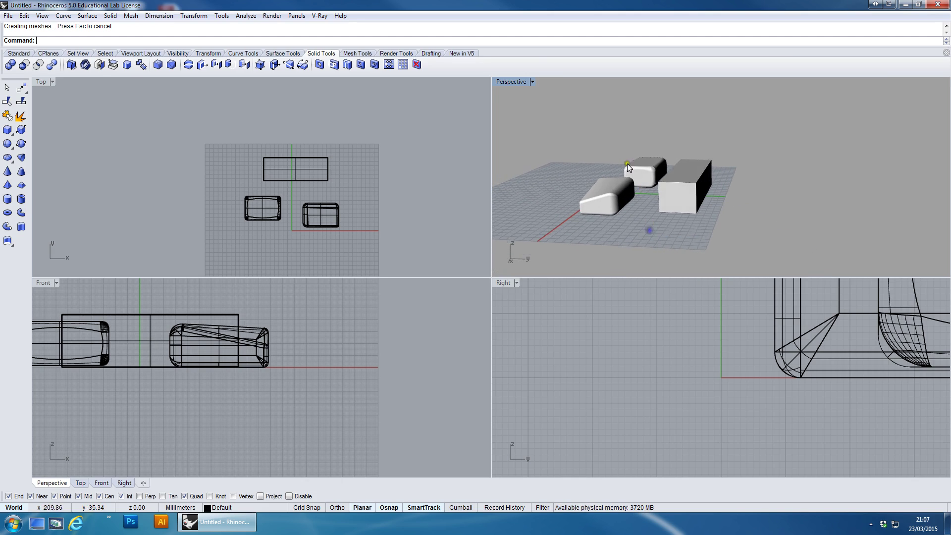
pyautogui.moveTo(596, 201); pyautogui.dragTo(697, 204, button='right')
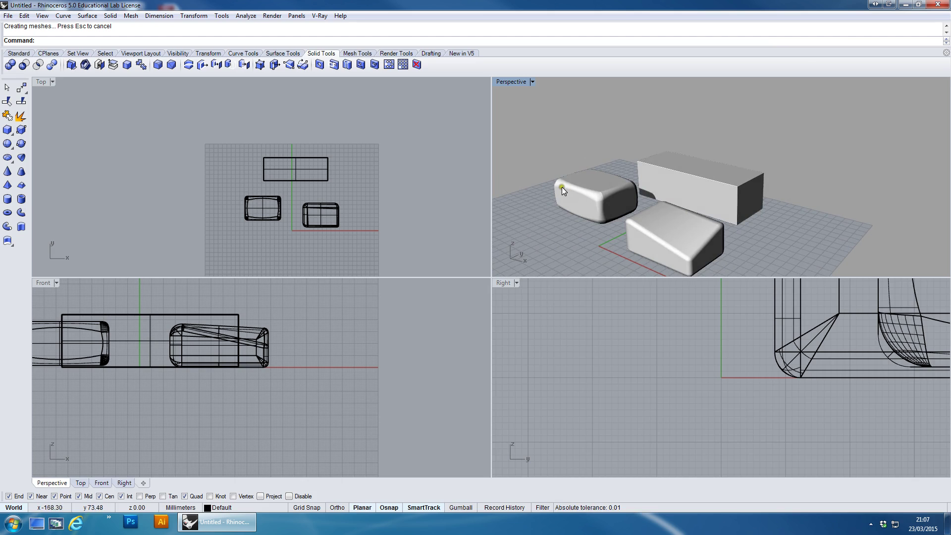
pyautogui.moveTo(626, 224)
pyautogui.mouseDown(button='right')
pyautogui.moveTo(647, 253)
pyautogui.moveTo(638, 213)
pyautogui.mouseUp(button='right')
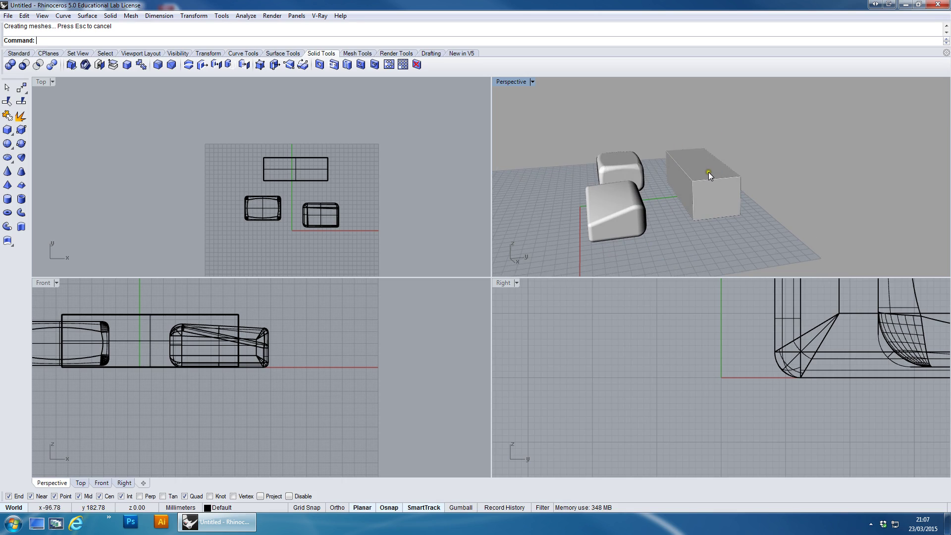
pyautogui.moveTo(697, 192); pyautogui.dragTo(646, 117, button='right')
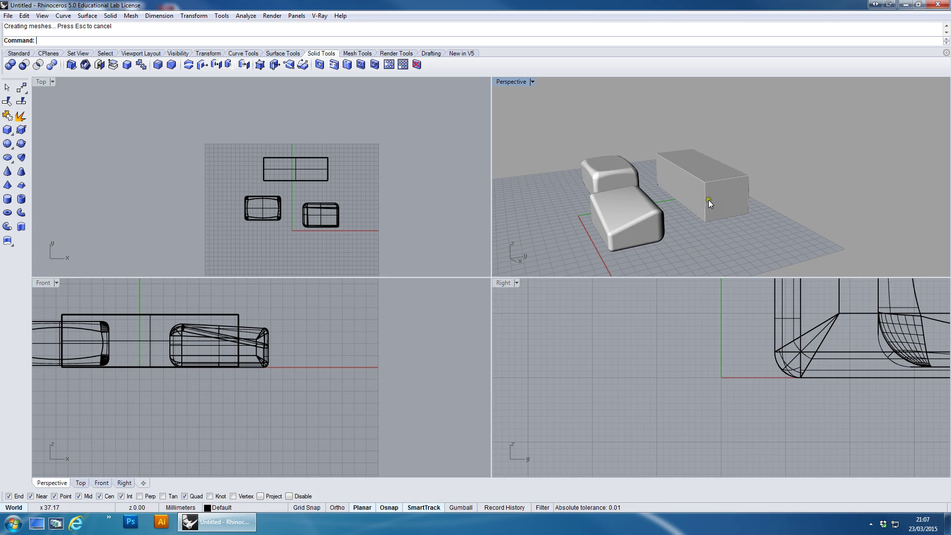
pyautogui.moveTo(748, 198); pyautogui.dragTo(703, 213, button='right')
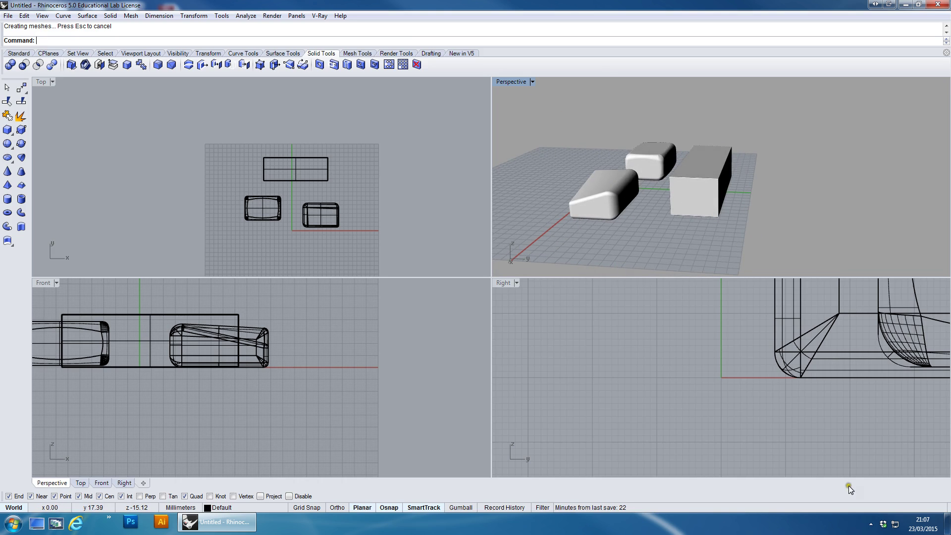
pyautogui.click(871, 526)
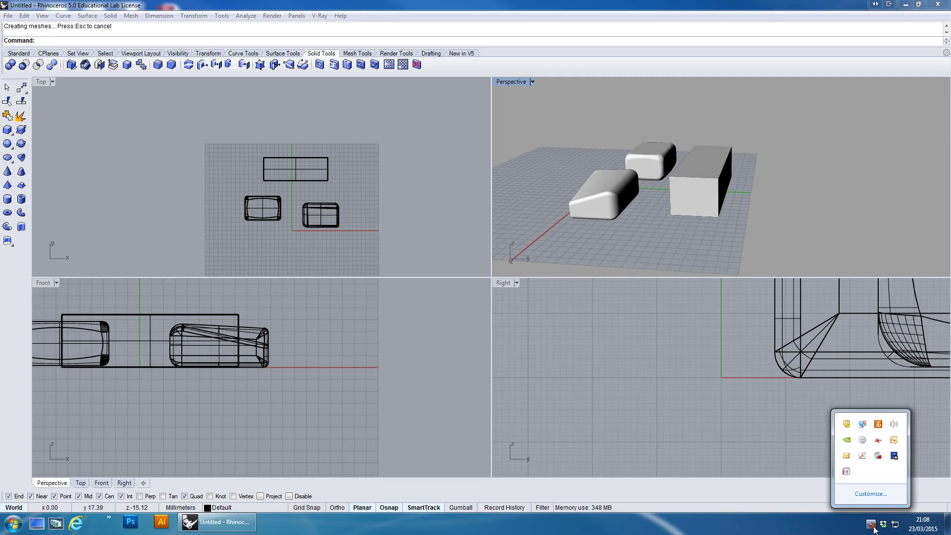